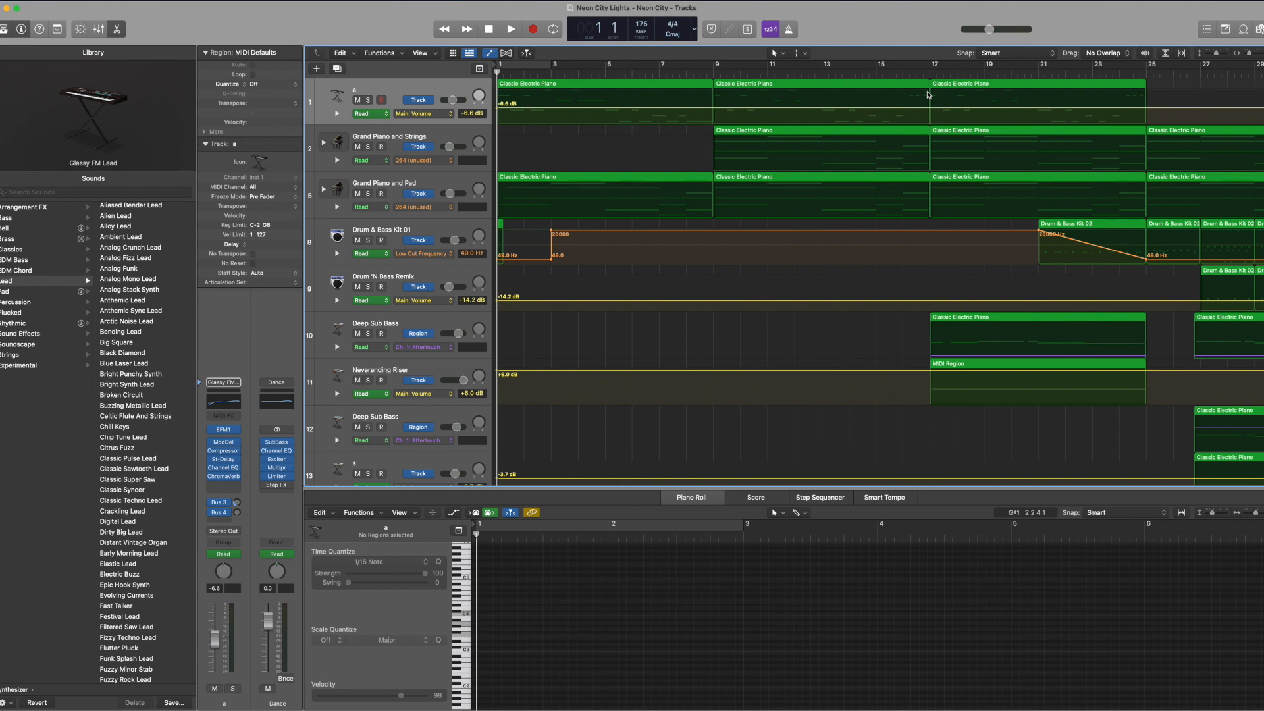
# Step: Examine the song's arrangement across the timeline, from the opening bars to the sections around bar 95
pyautogui.hscroll(3, 928, 96)
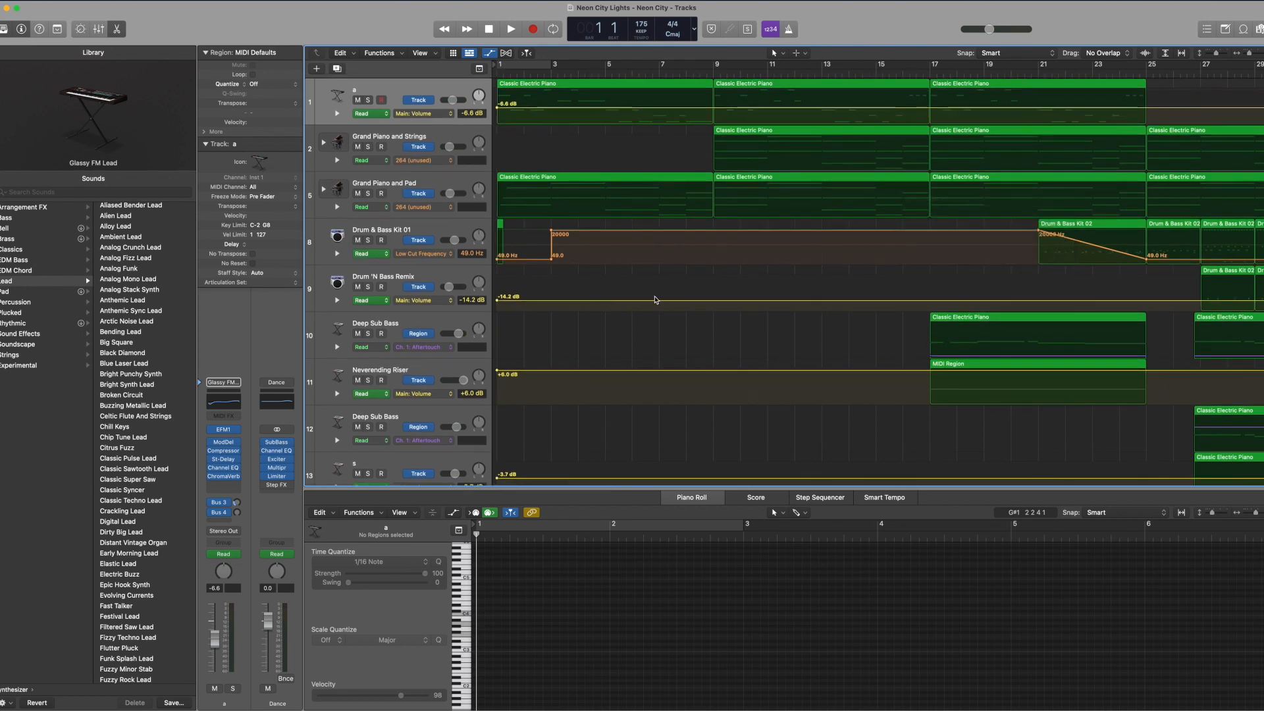
pyautogui.hscroll(20, 654, 299)
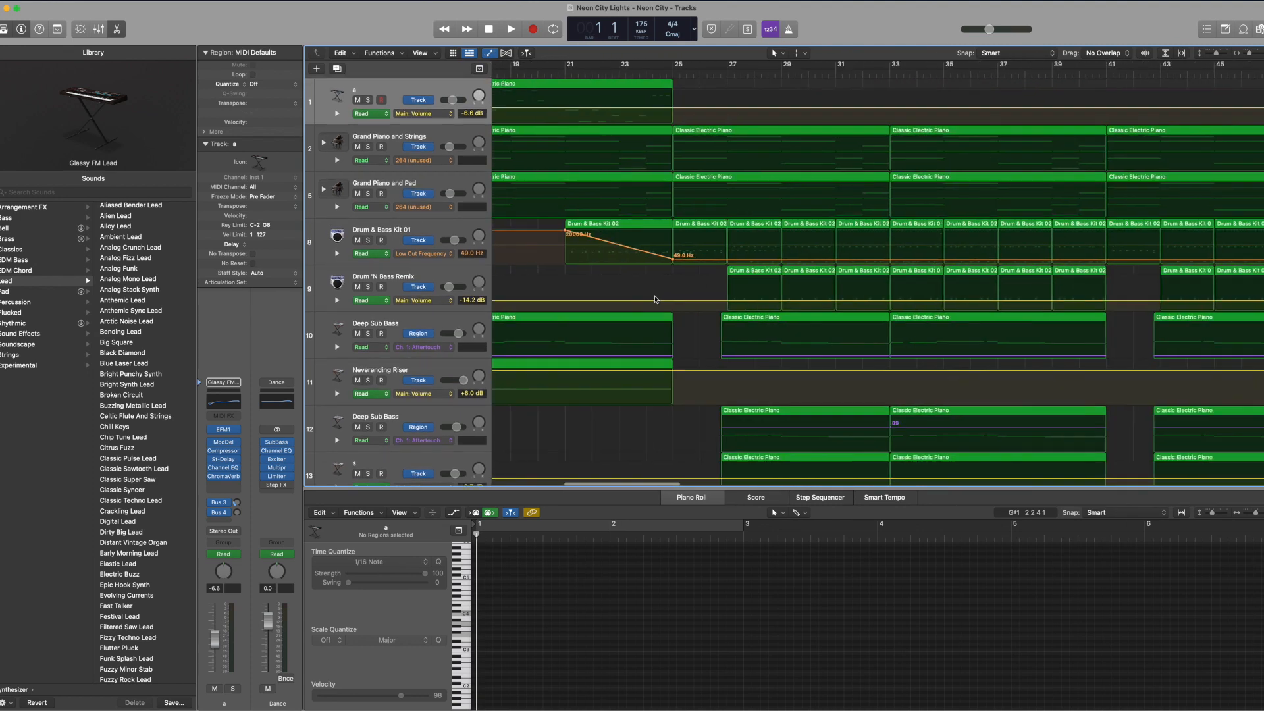
pyautogui.hscroll(-20, 654, 299)
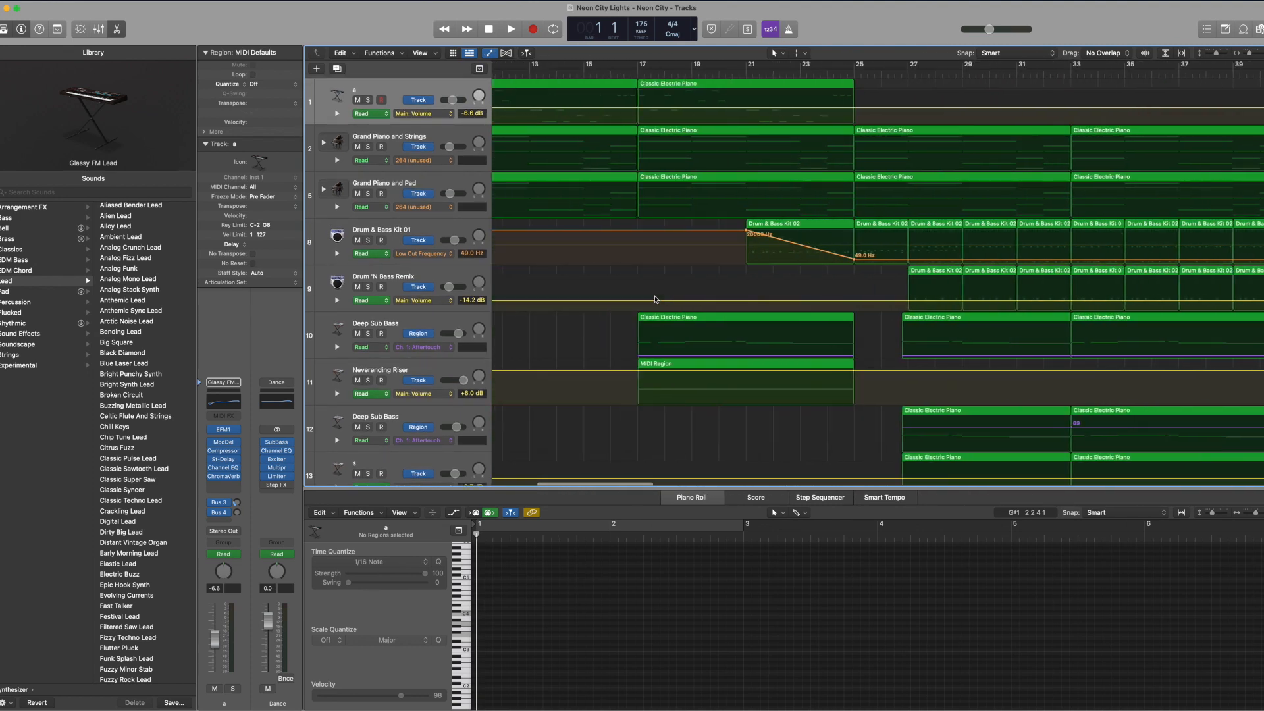
pyautogui.hscroll(20, 655, 300)
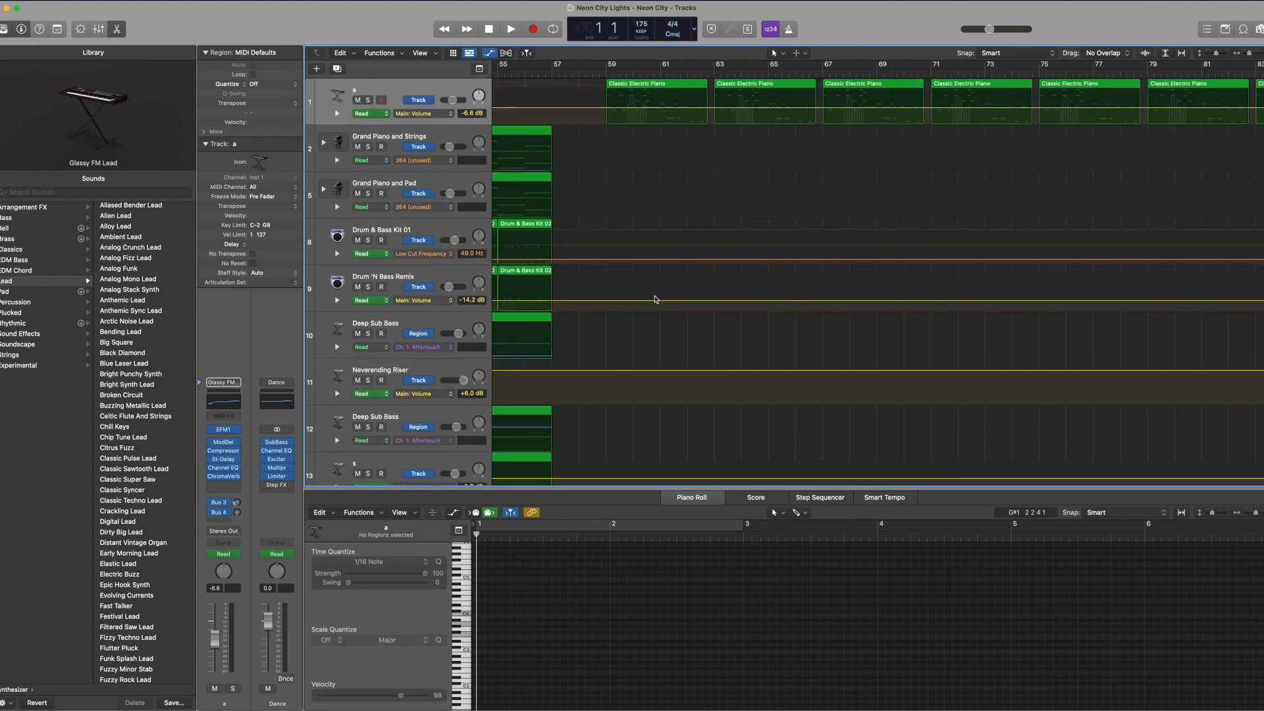
pyautogui.press('Return')
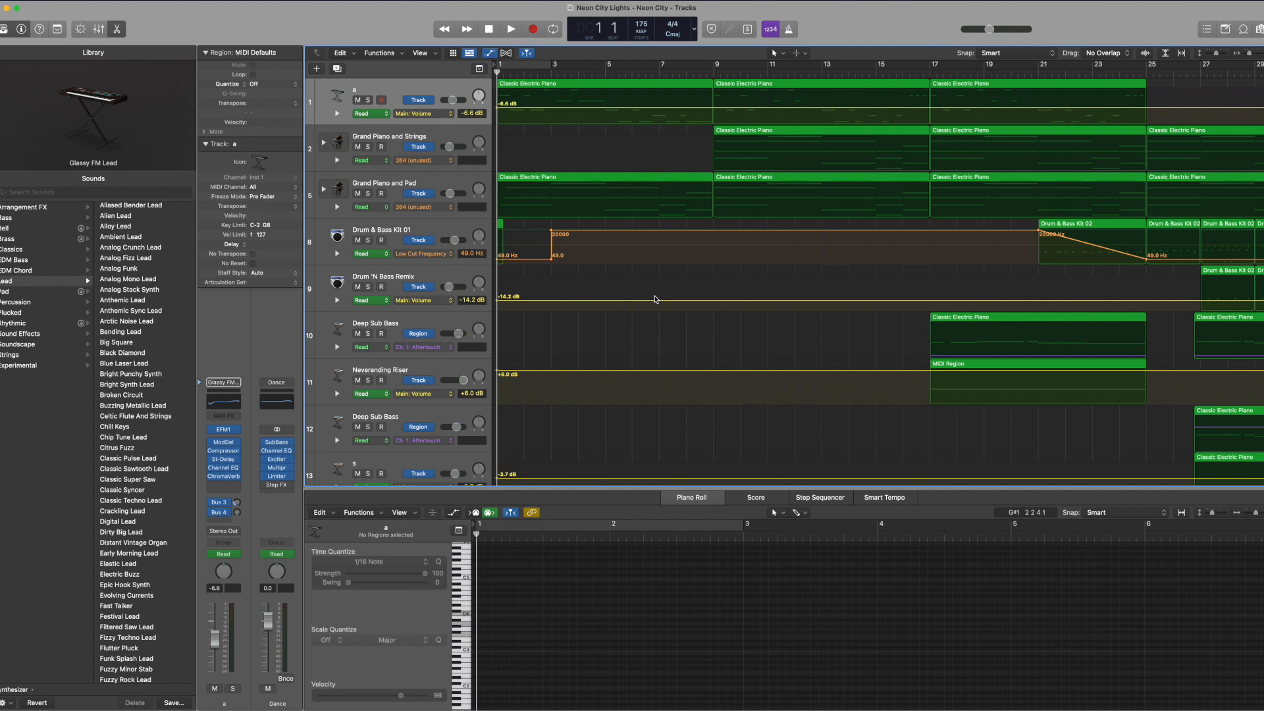
pyautogui.hscroll(3, 652, 302)
pyautogui.scroll(-1, 652, 302)
pyautogui.hscroll(-3, 611, 306)
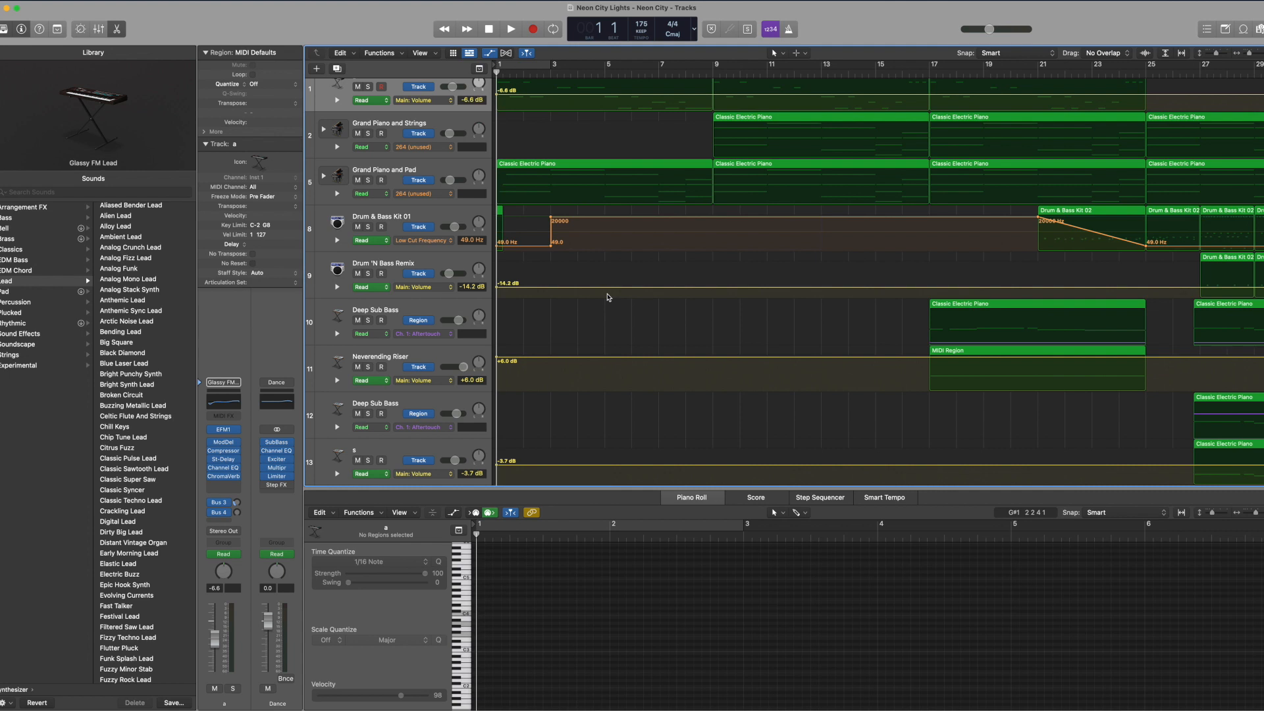
pyautogui.hscroll(15, 884, 307)
pyautogui.hscroll(-15, 883, 308)
pyautogui.hscroll(15, 882, 306)
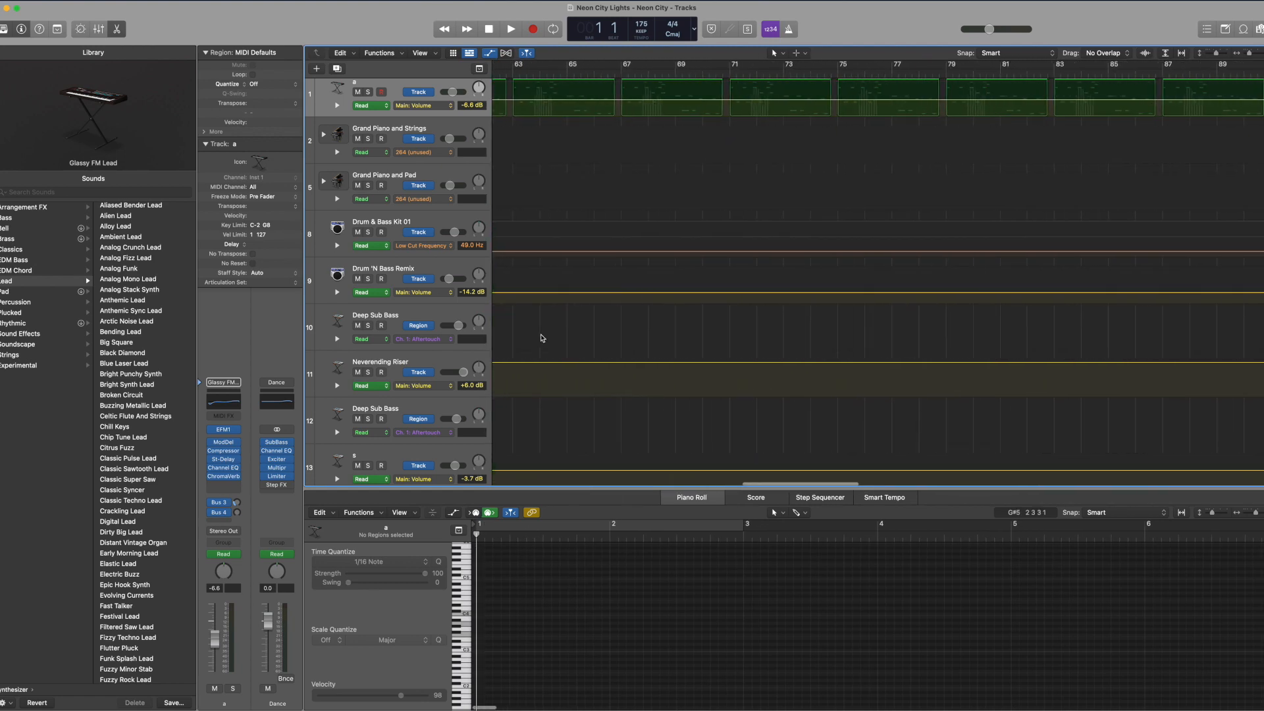
pyautogui.hscroll(-10, 539, 334)
pyautogui.hscroll(10, 541, 337)
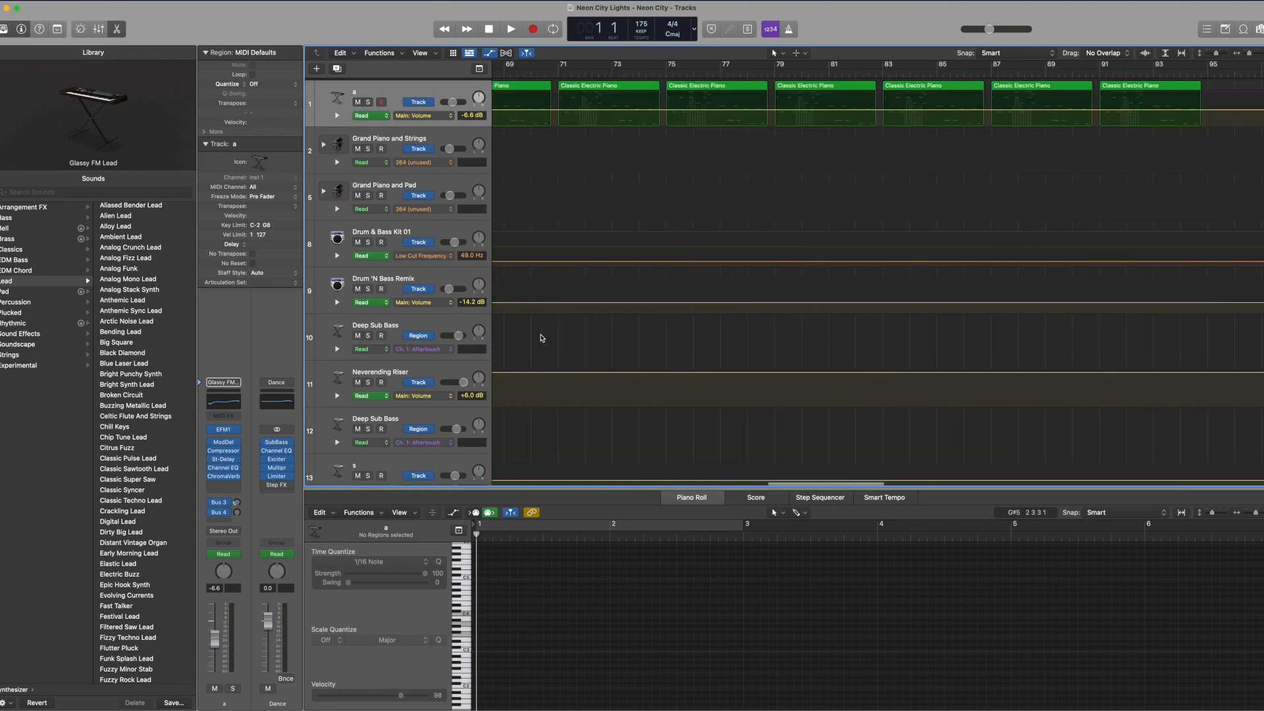
pyautogui.hscroll(-12, 541, 338)
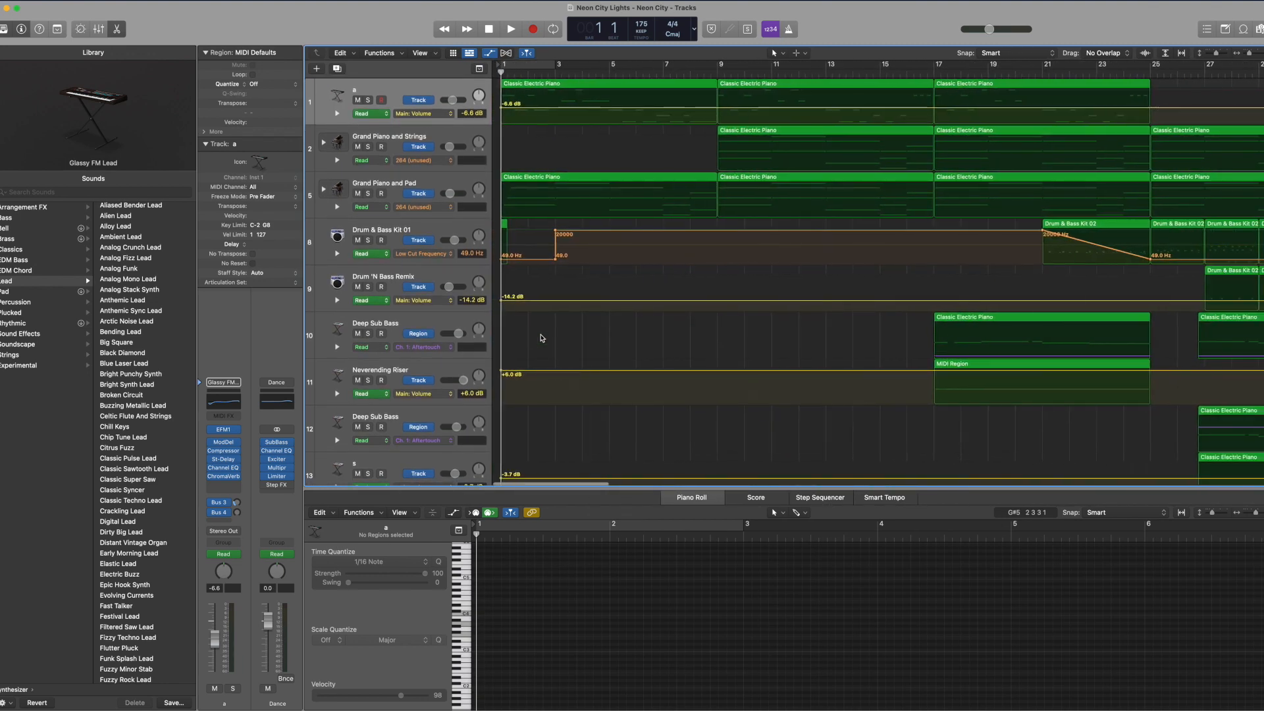
# Step: Look through the tracks further down the list, from Deep Sub Bass to Waves Motion Bass, and return to the song's beginning
pyautogui.hscroll(12, 540, 334)
pyautogui.scroll(-10, 520, 283)
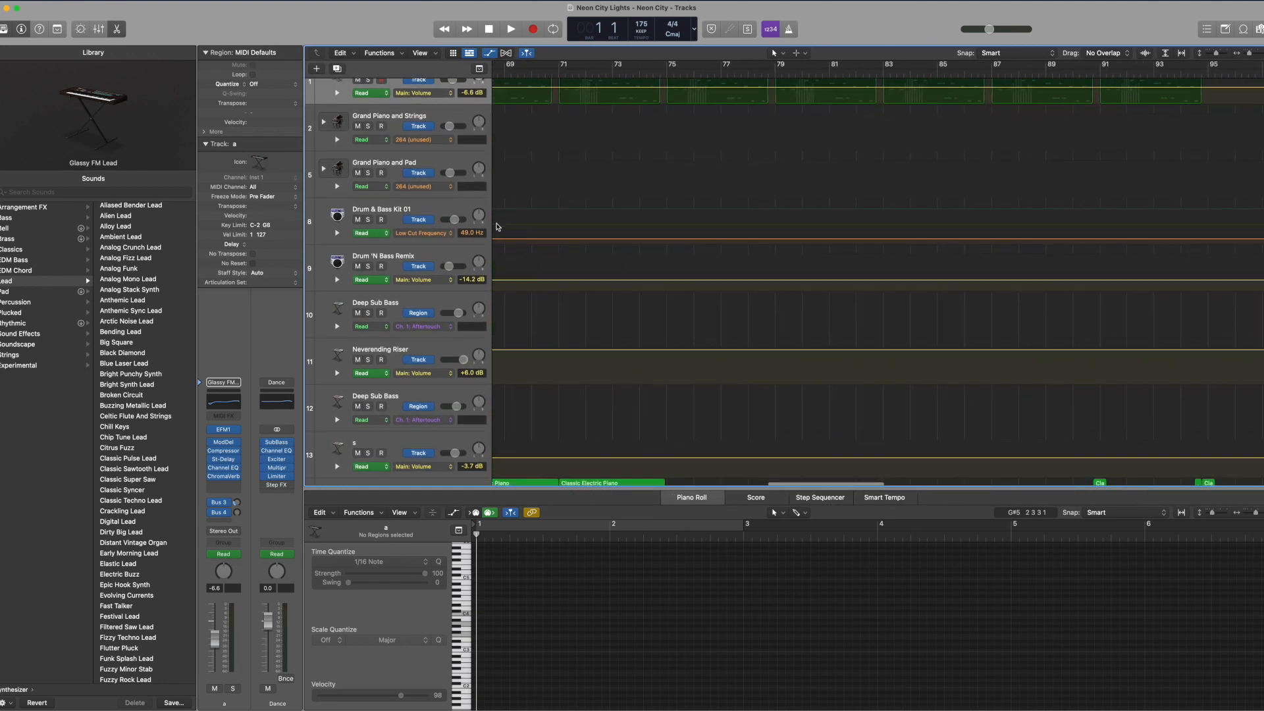
pyautogui.hscroll(-20, 497, 227)
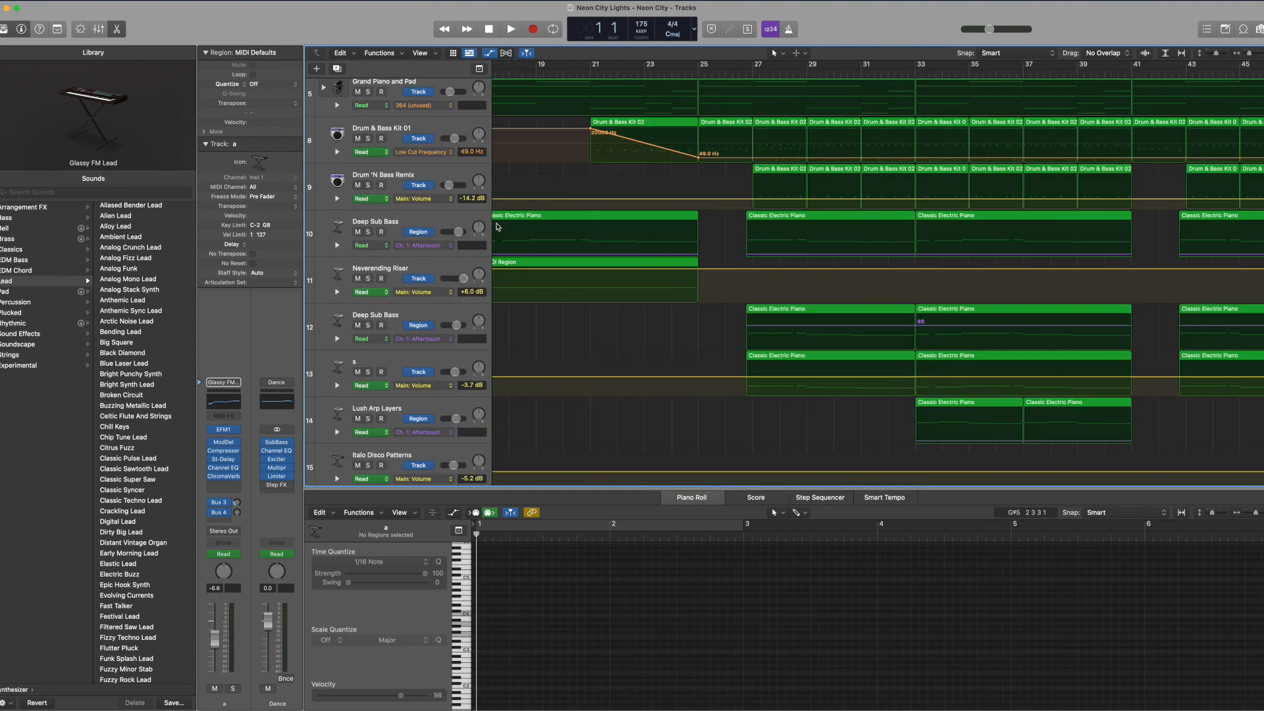
pyautogui.scroll(3, 487, 211)
pyautogui.scroll(-3, 483, 207)
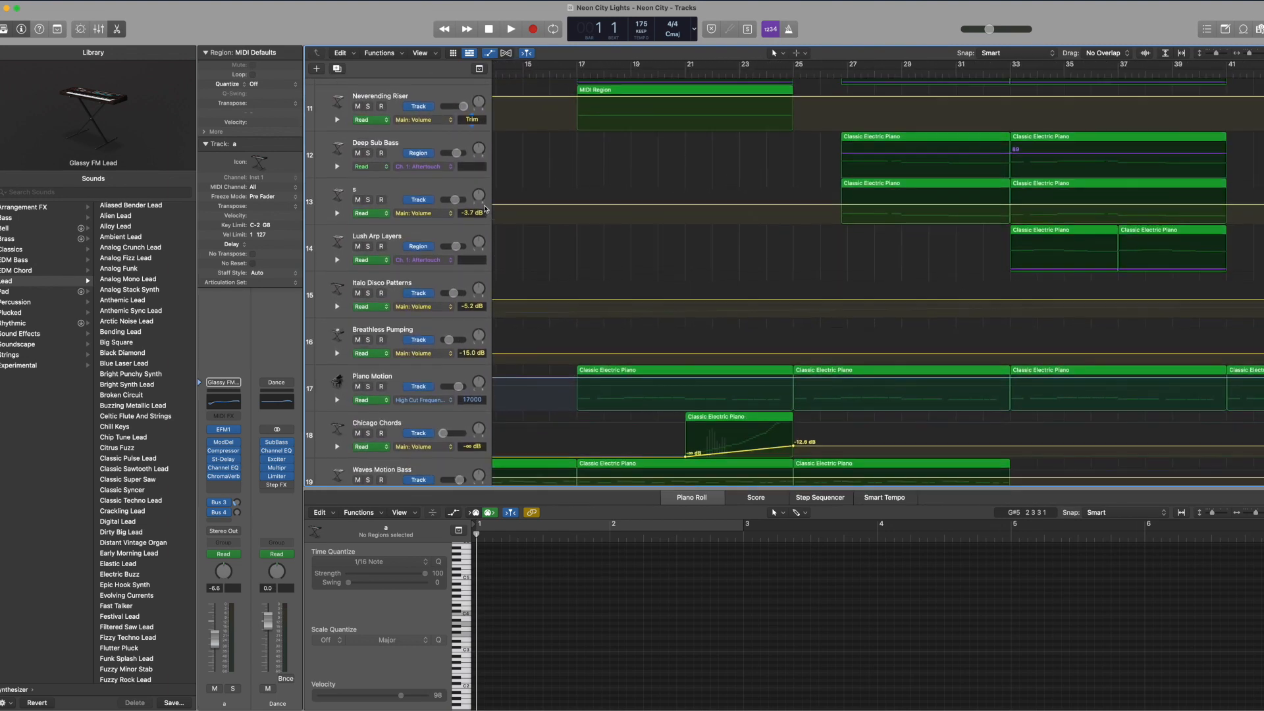
pyautogui.hscroll(5, 484, 207)
pyautogui.hscroll(-5, 483, 207)
pyautogui.hscroll(5, 484, 208)
pyautogui.scroll(3, 484, 207)
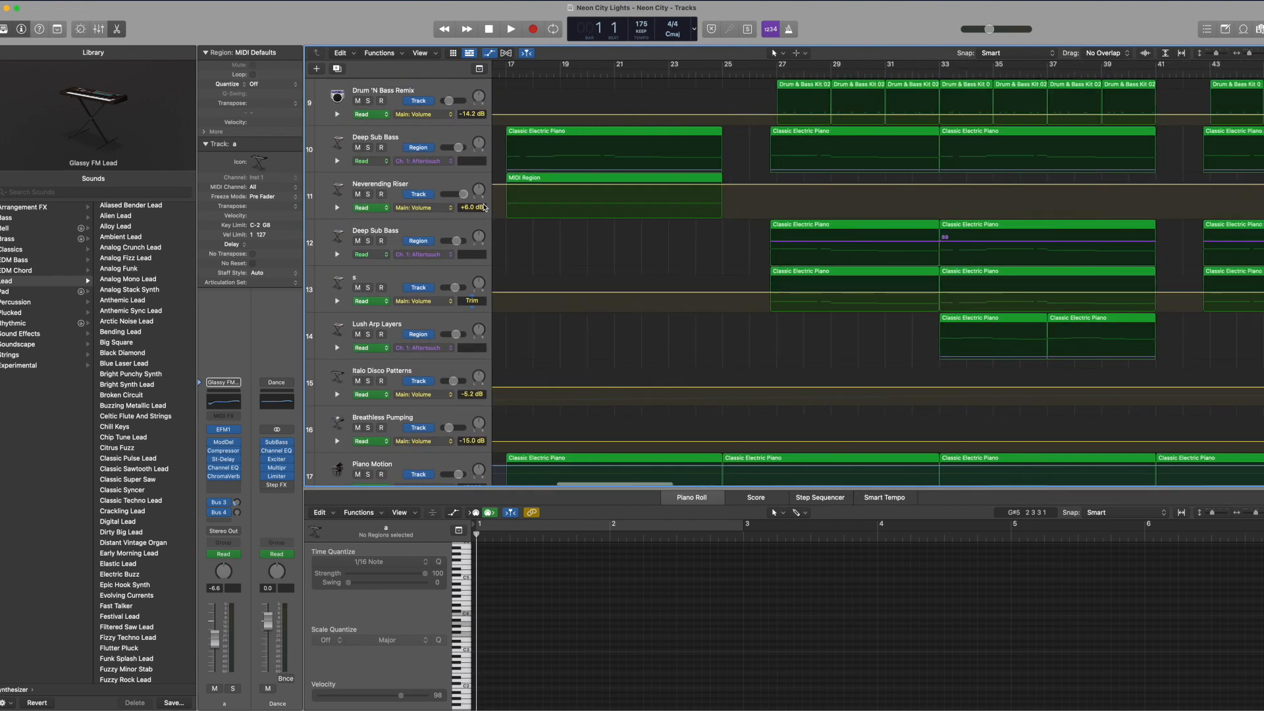
pyautogui.hscroll(2, 483, 207)
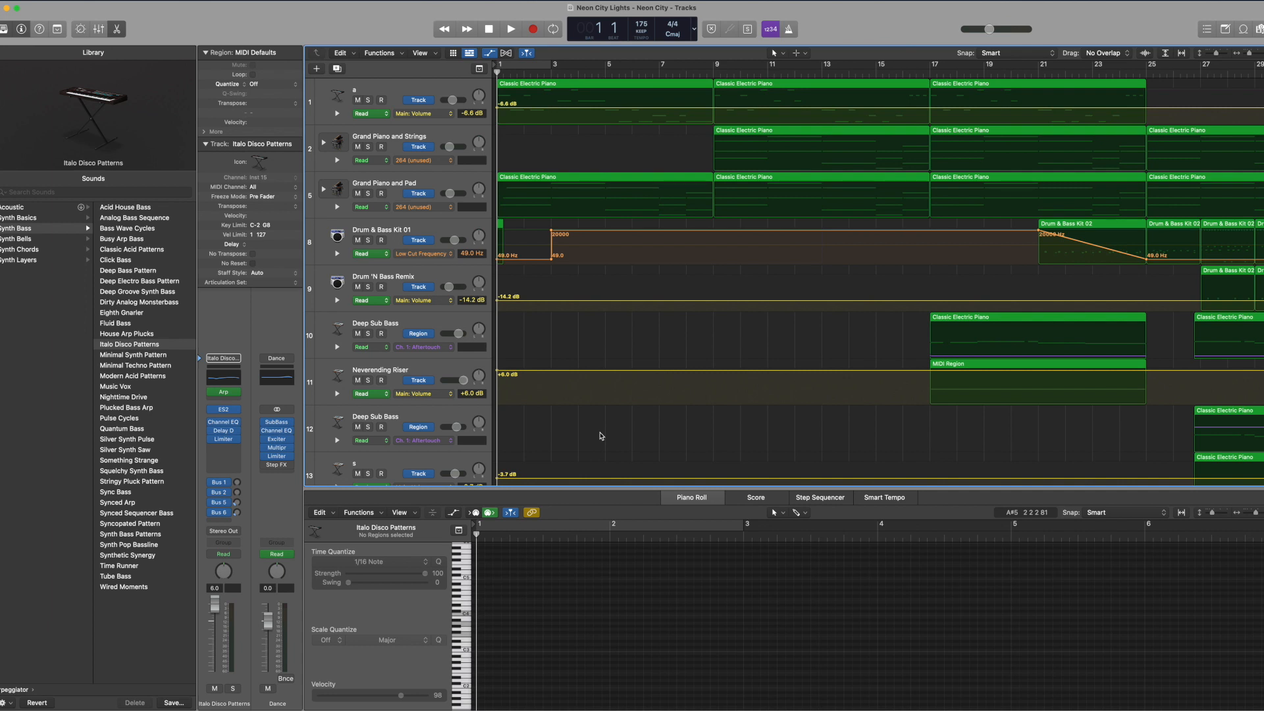
pyautogui.scroll(-1, 599, 436)
pyautogui.scroll(1, 599, 435)
# Step: Raise the system volume and play the song from the beginning
pyautogui.press('XF86AudioRaiseVolume')
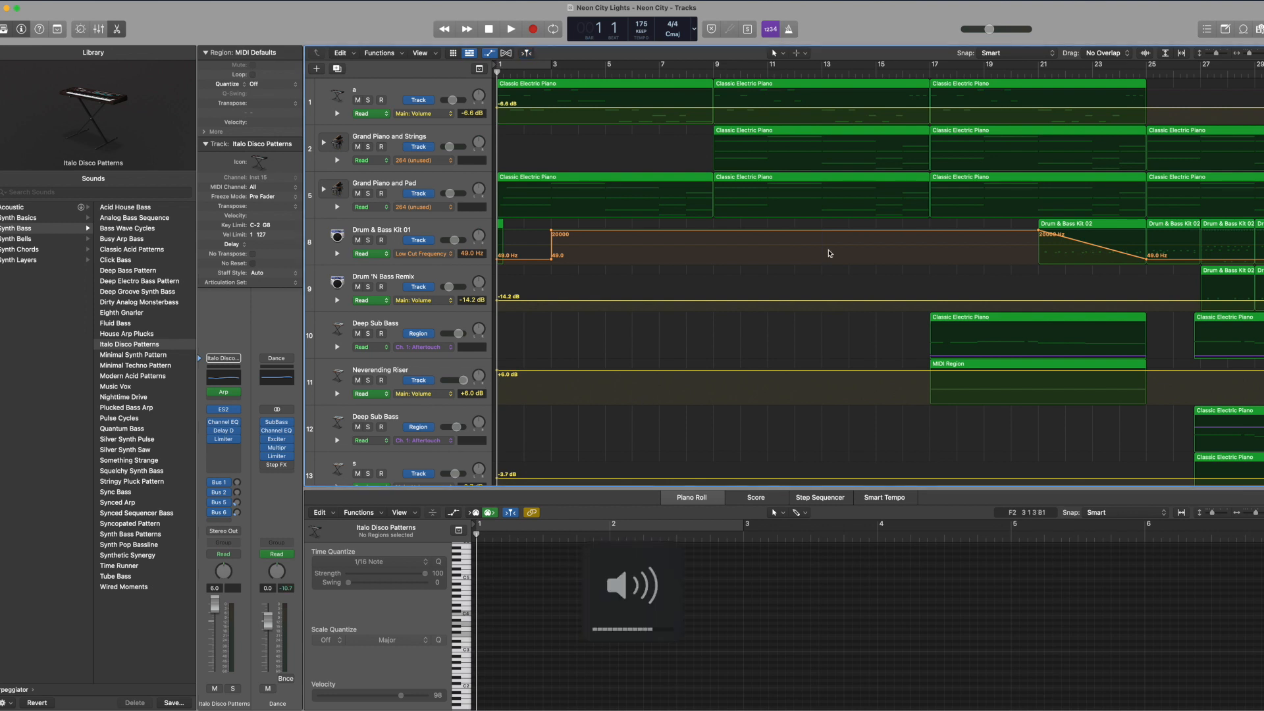
pyautogui.press('XF86AudioRaiseVolume')
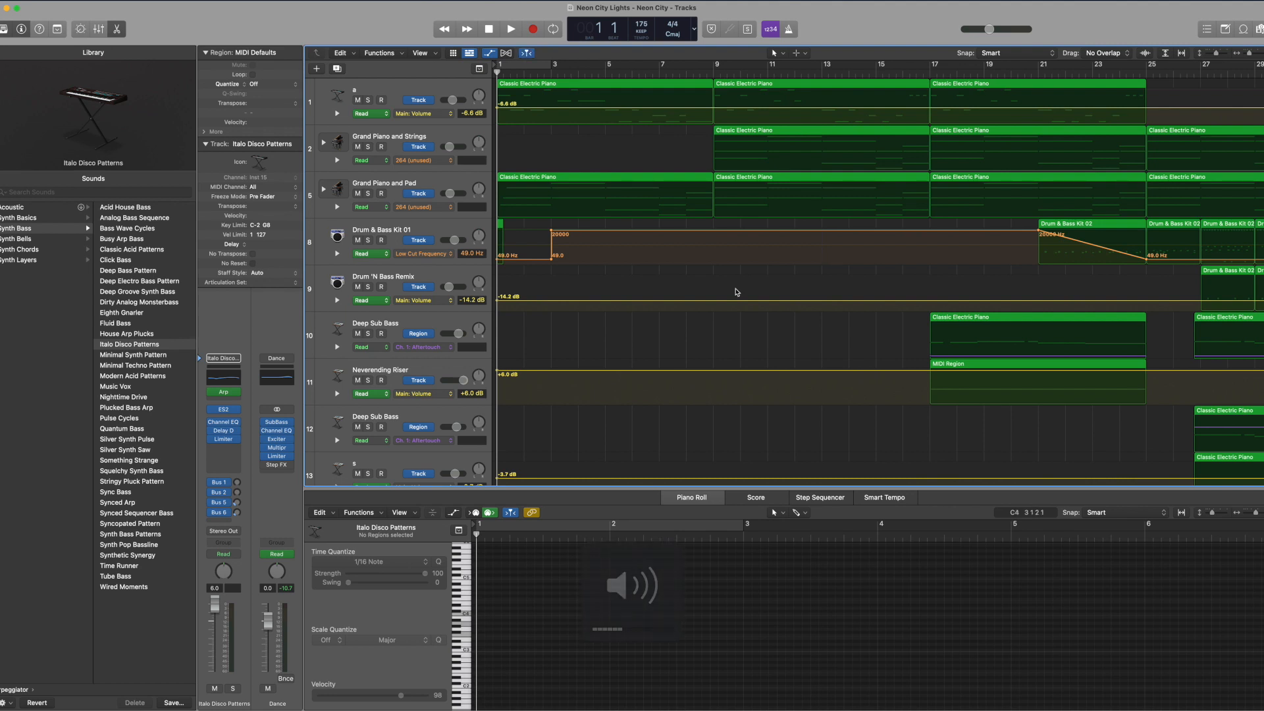
pyautogui.scroll(-1, 736, 291)
pyautogui.scroll(1, 736, 291)
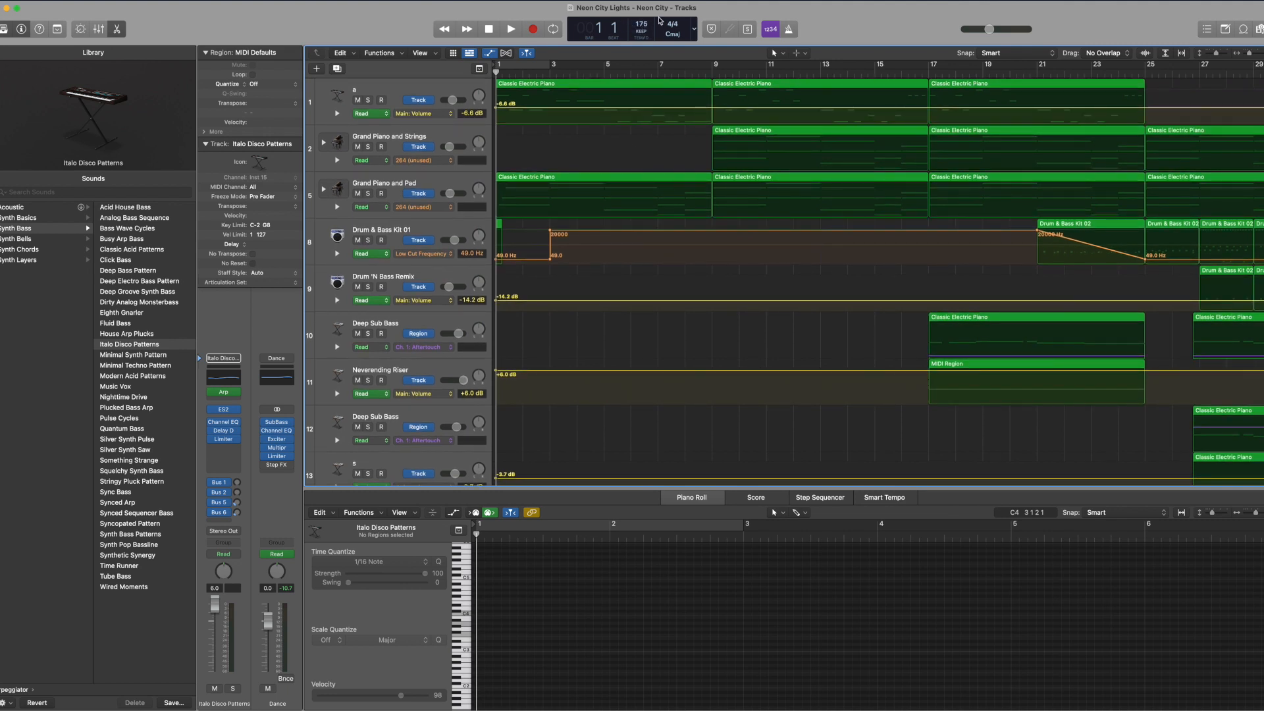
pyautogui.scroll(-2, 601, 263)
pyautogui.scroll(2, 602, 263)
pyautogui.press('space')
pyautogui.press('XF86AudioRaiseVolume')
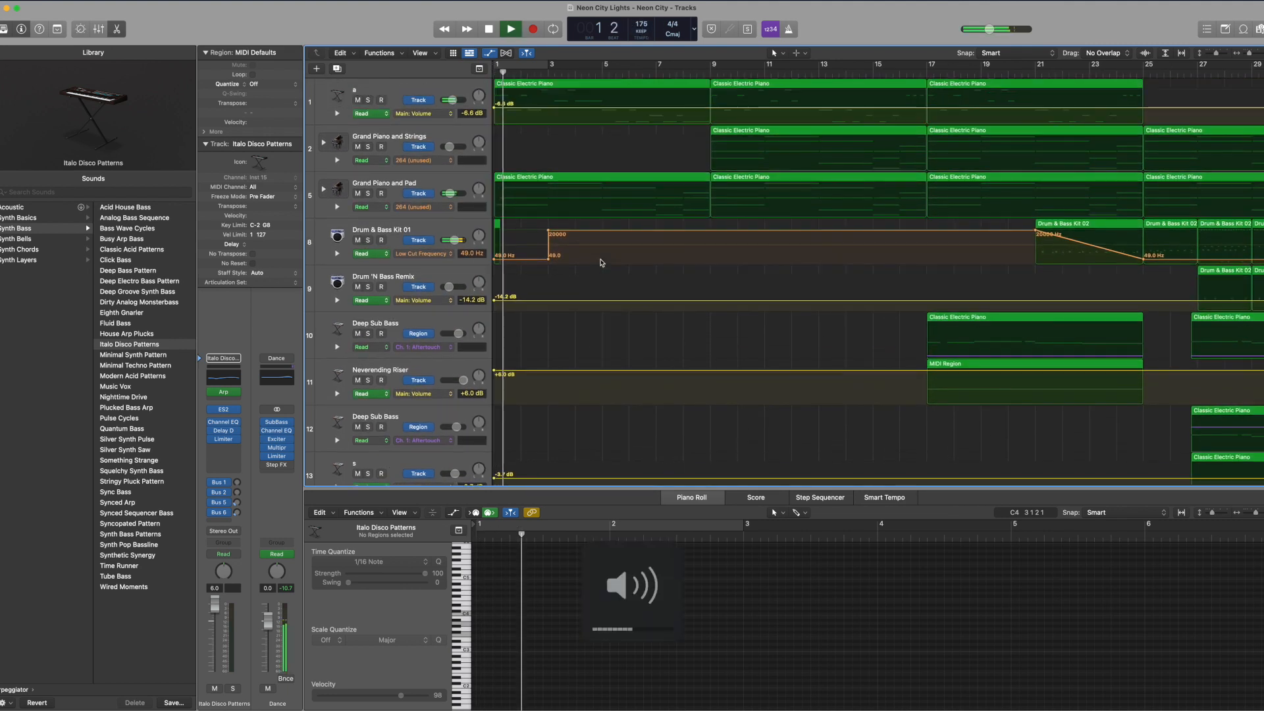
pyautogui.press('Return')
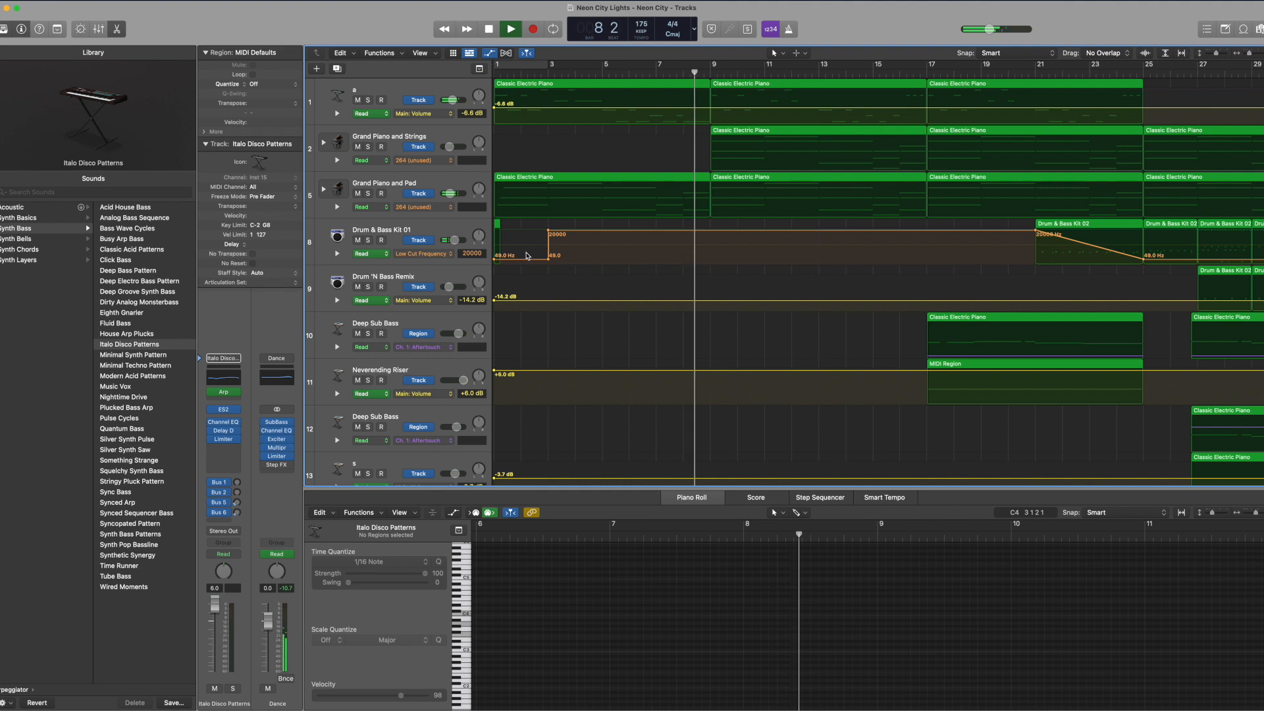
# Step: Show the Grand Piano and Pad track's chord notes in the Piano Roll during playback, and clear the region selection
pyautogui.click(393, 142)
pyautogui.click(401, 185)
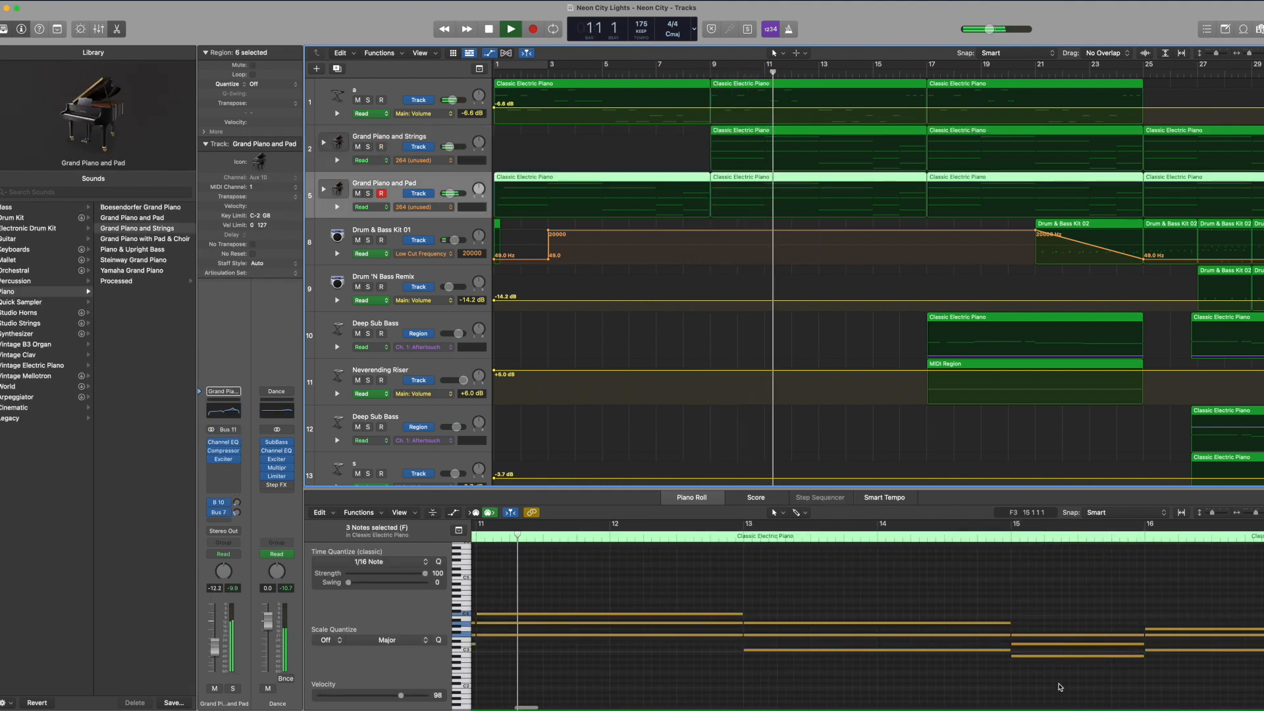
pyautogui.click(901, 598)
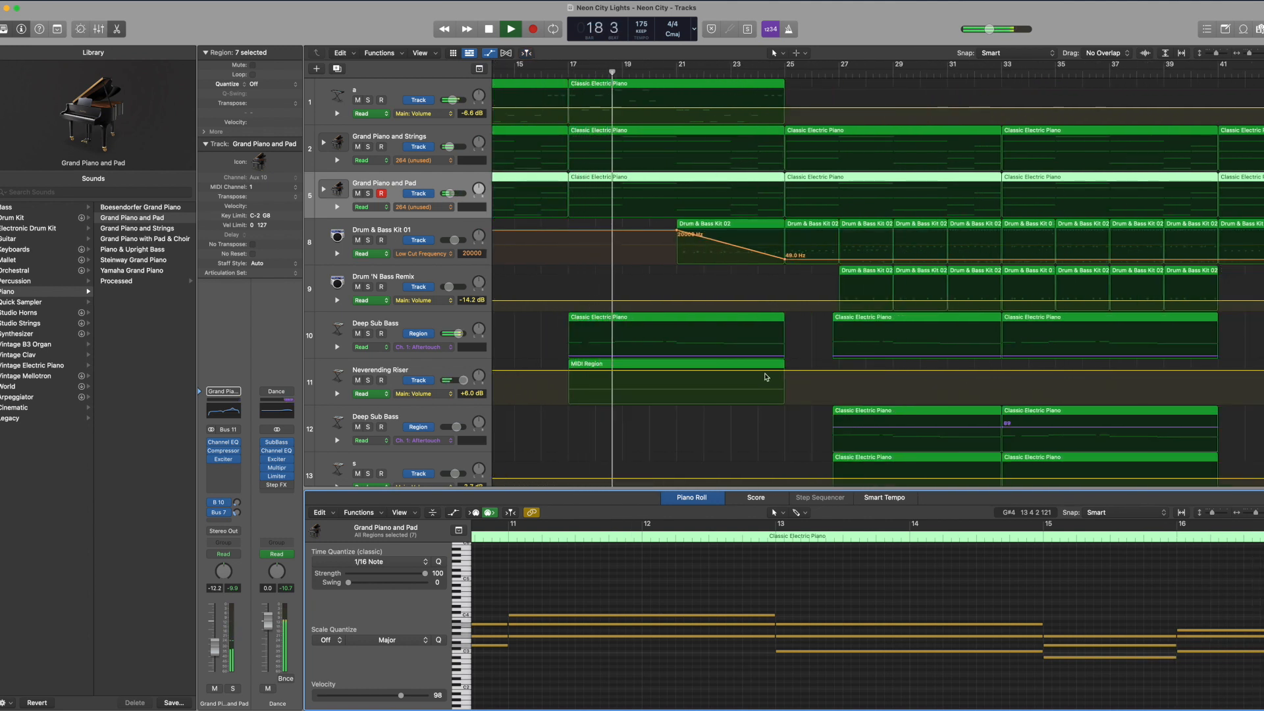
pyautogui.click(688, 292)
# Step: Follow the playback across the tracks up to about bar 56, stop it and return the playhead to the start
pyautogui.scroll(-5, 688, 291)
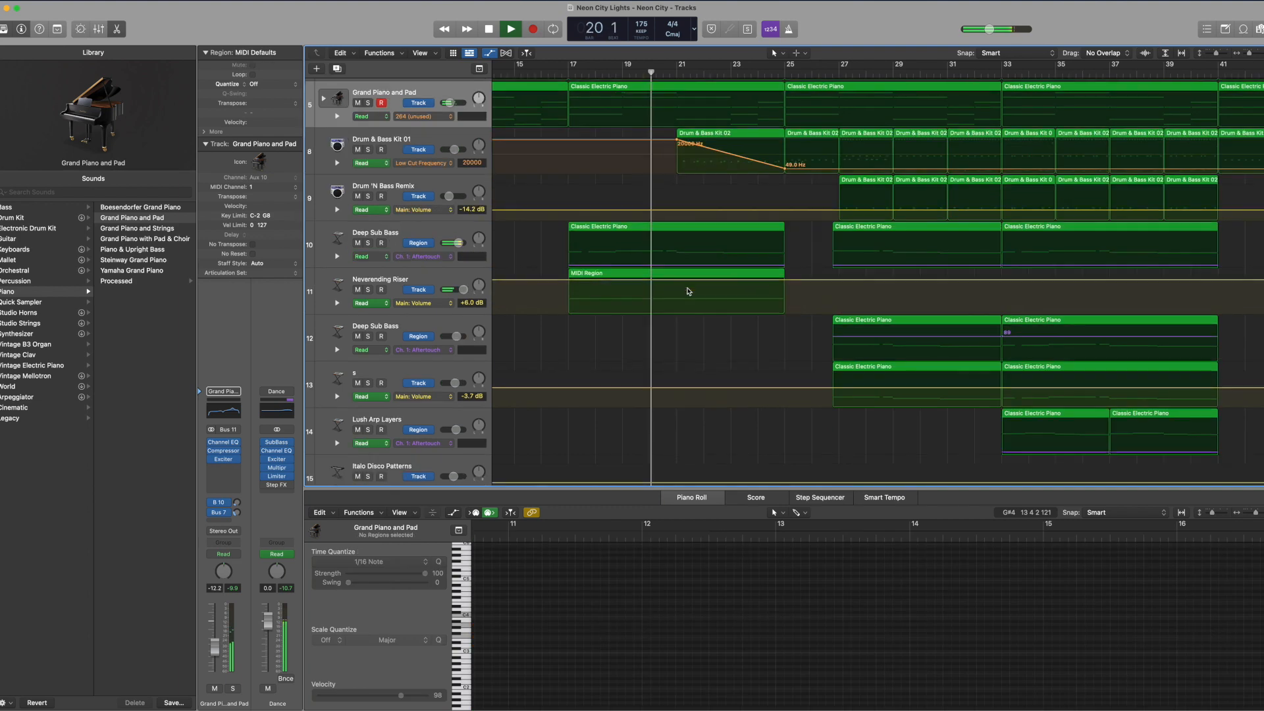
pyautogui.scroll(-2, 688, 292)
pyautogui.hscroll(3, 688, 291)
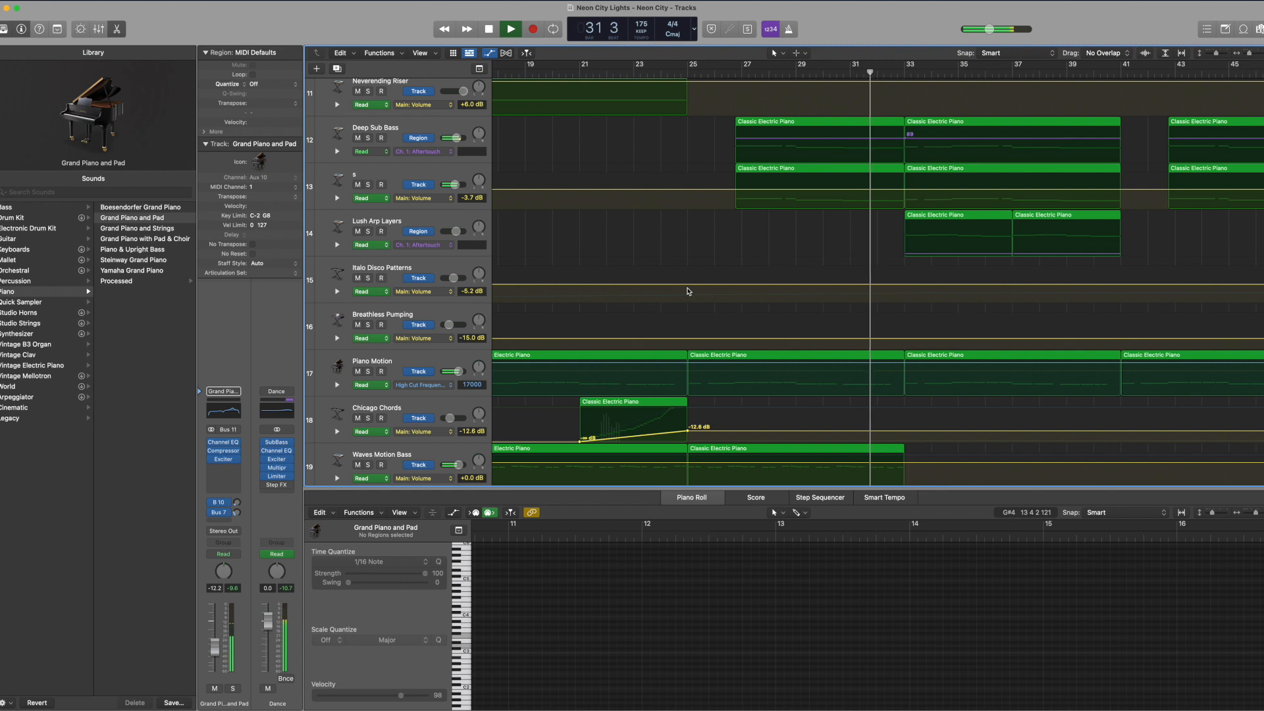
pyautogui.scroll(-15, 688, 291)
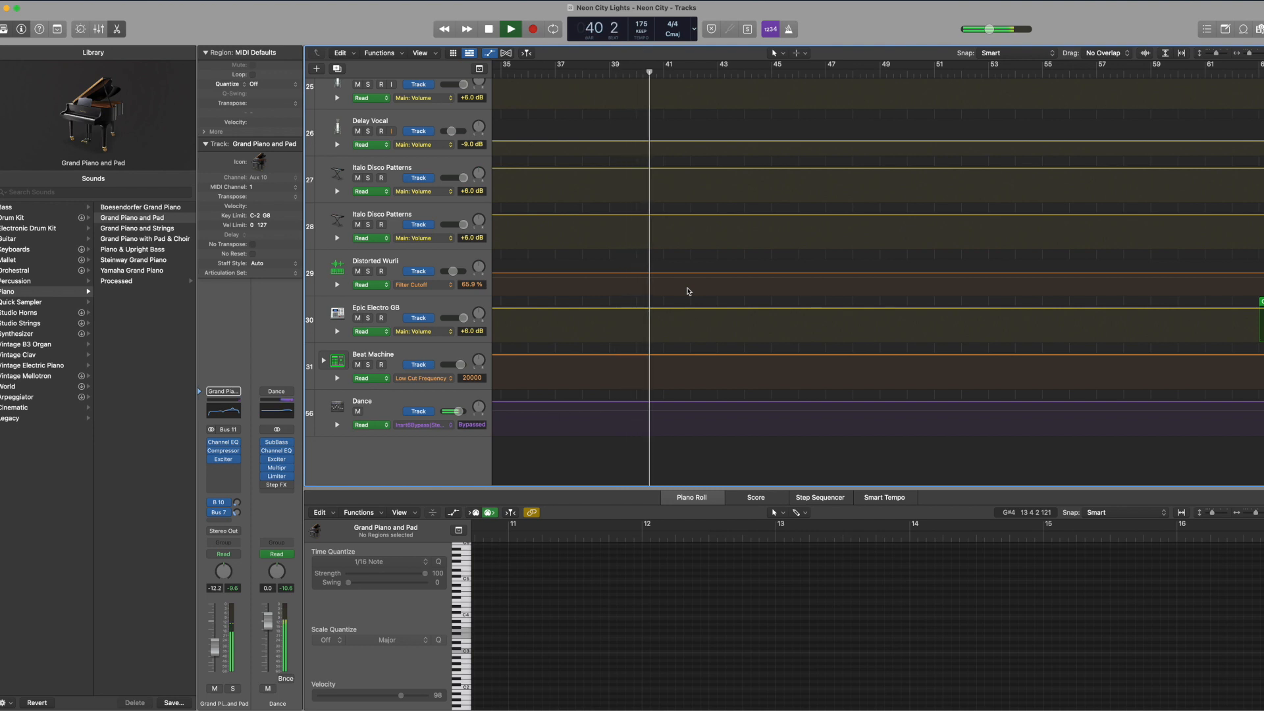
pyautogui.scroll(15, 688, 290)
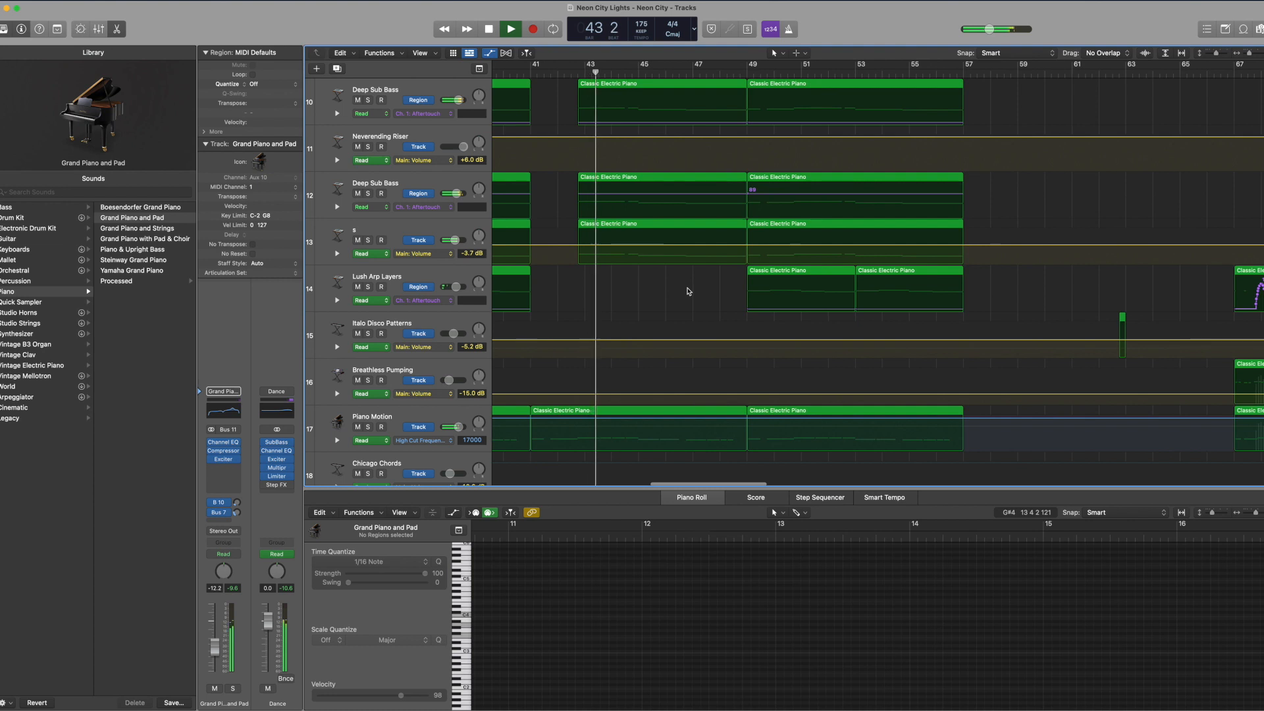
pyautogui.scroll(3, 687, 291)
pyautogui.scroll(-1, 688, 291)
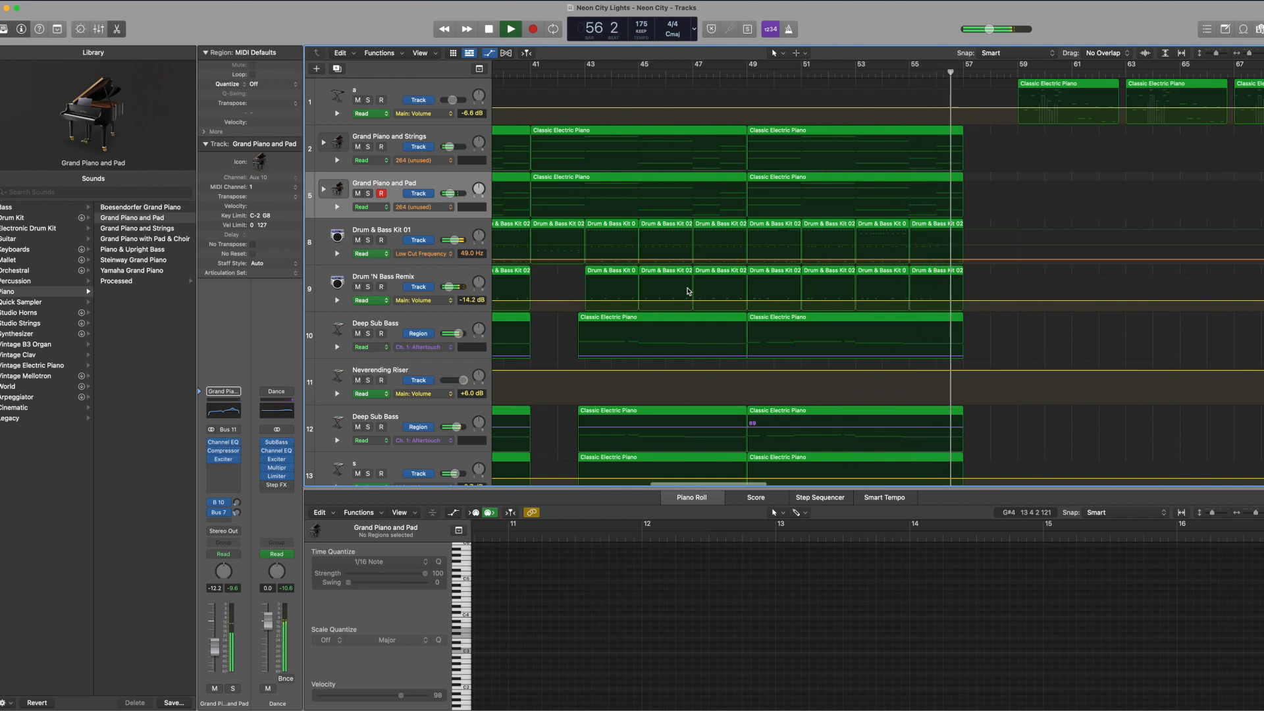
pyautogui.press('space')
pyautogui.press('Return')
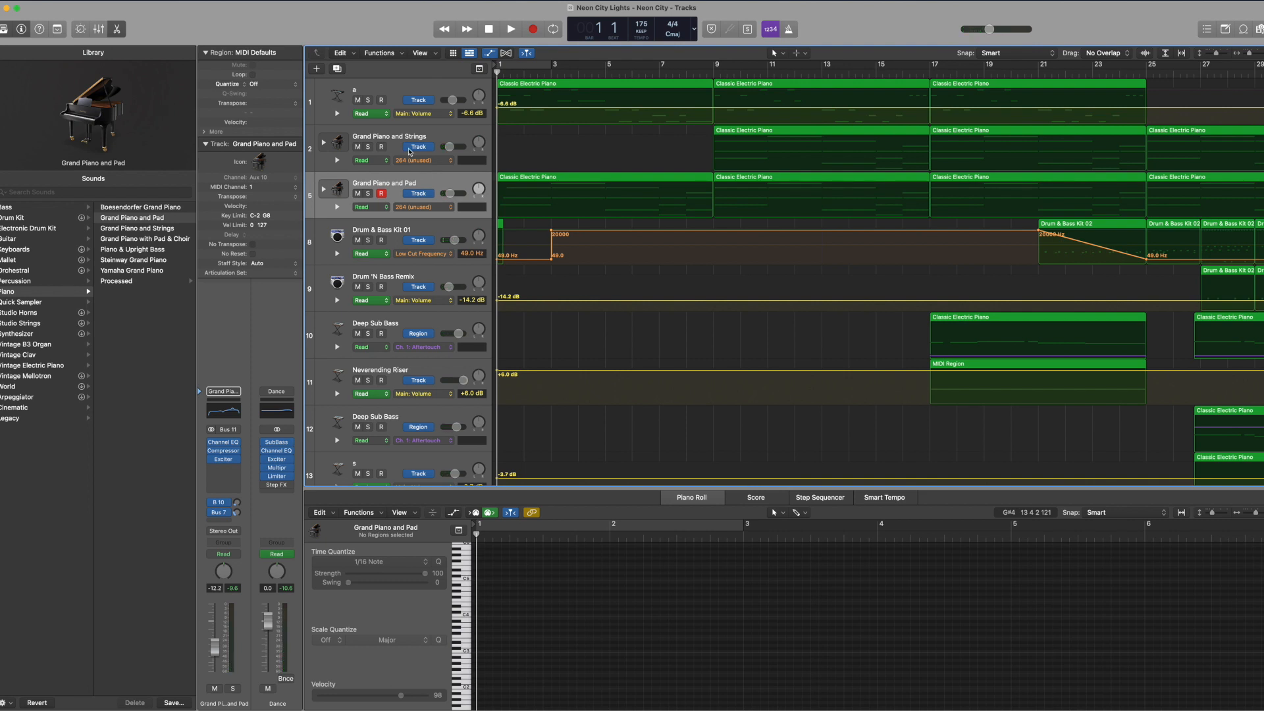
# Step: Solo the Glassy FM Lead track and inspect its melody and the Grand Piano and Pad chords in the Piano Roll
pyautogui.click(371, 94)
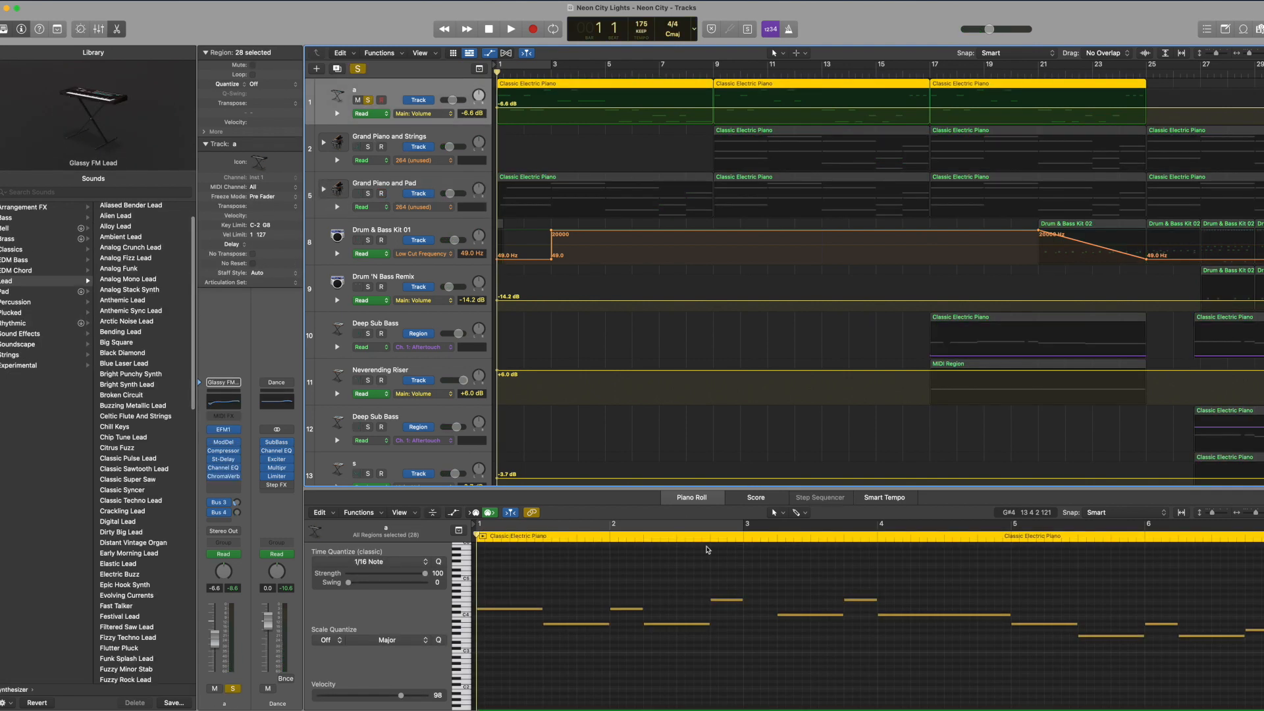
pyautogui.moveTo(1255, 513); pyautogui.dragTo(1252, 513)
pyautogui.moveTo(910, 613); pyautogui.dragTo(773, 567)
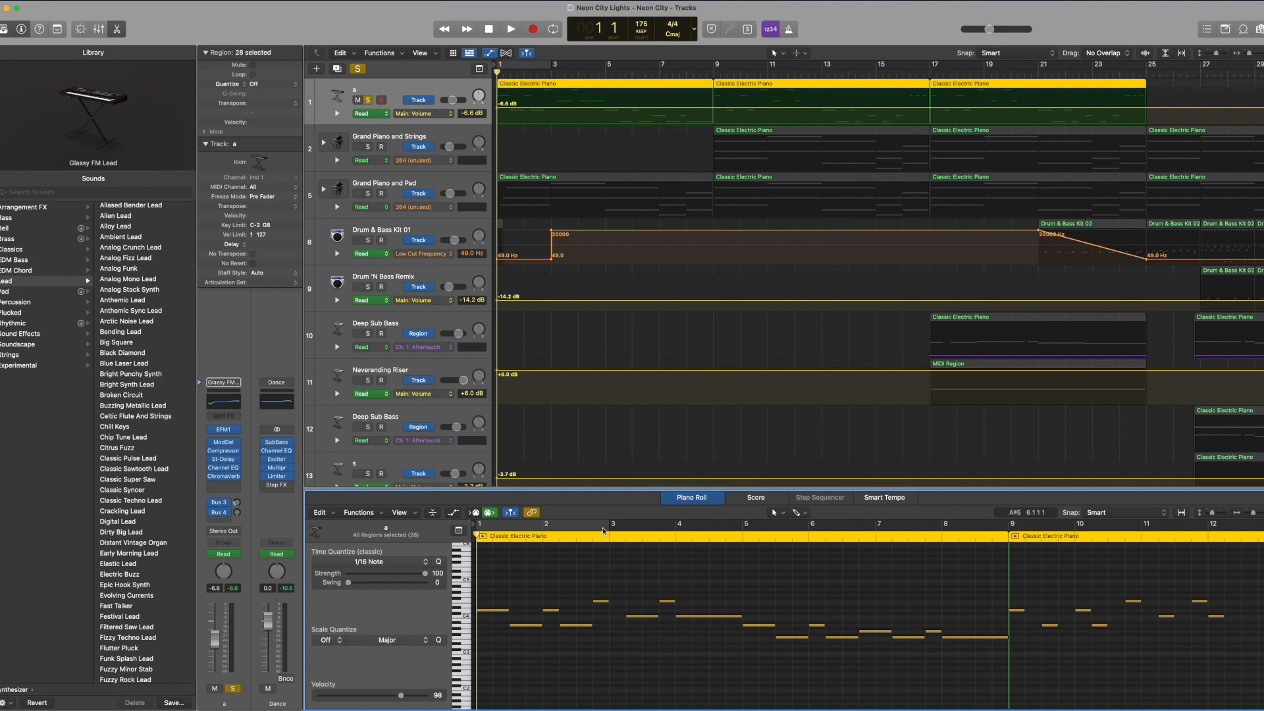
pyautogui.click(393, 181)
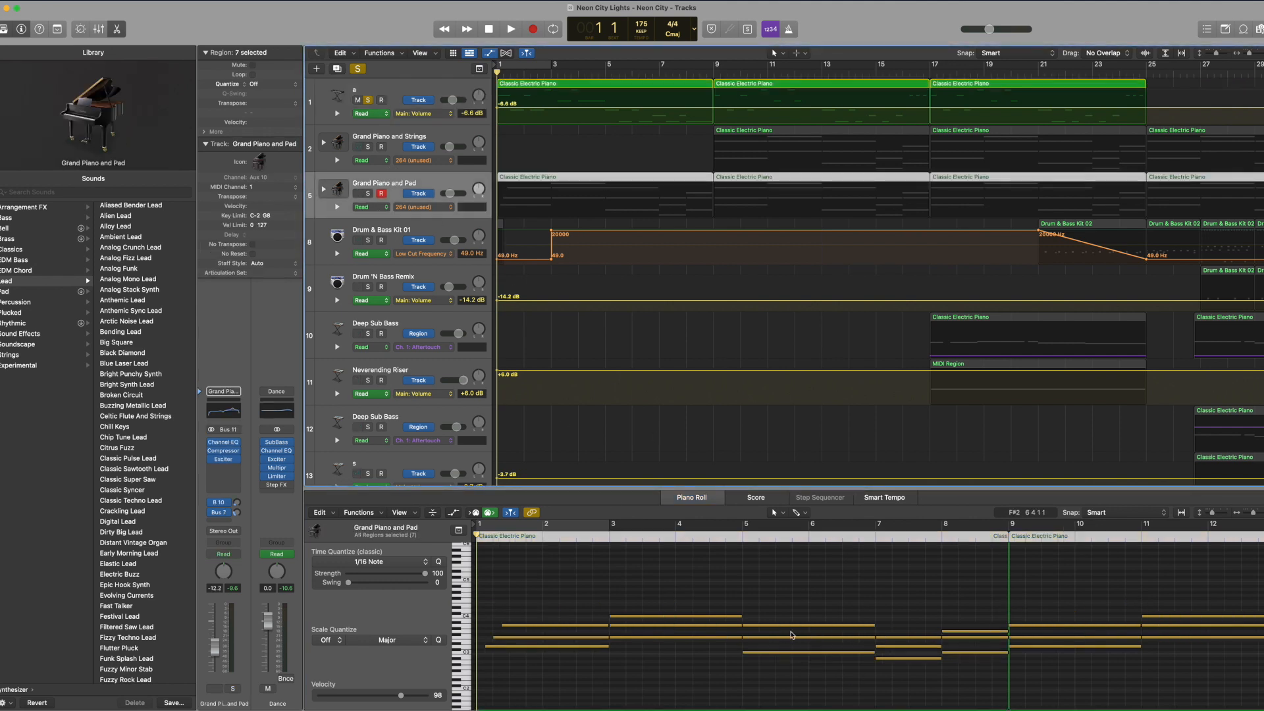
pyautogui.click(819, 586)
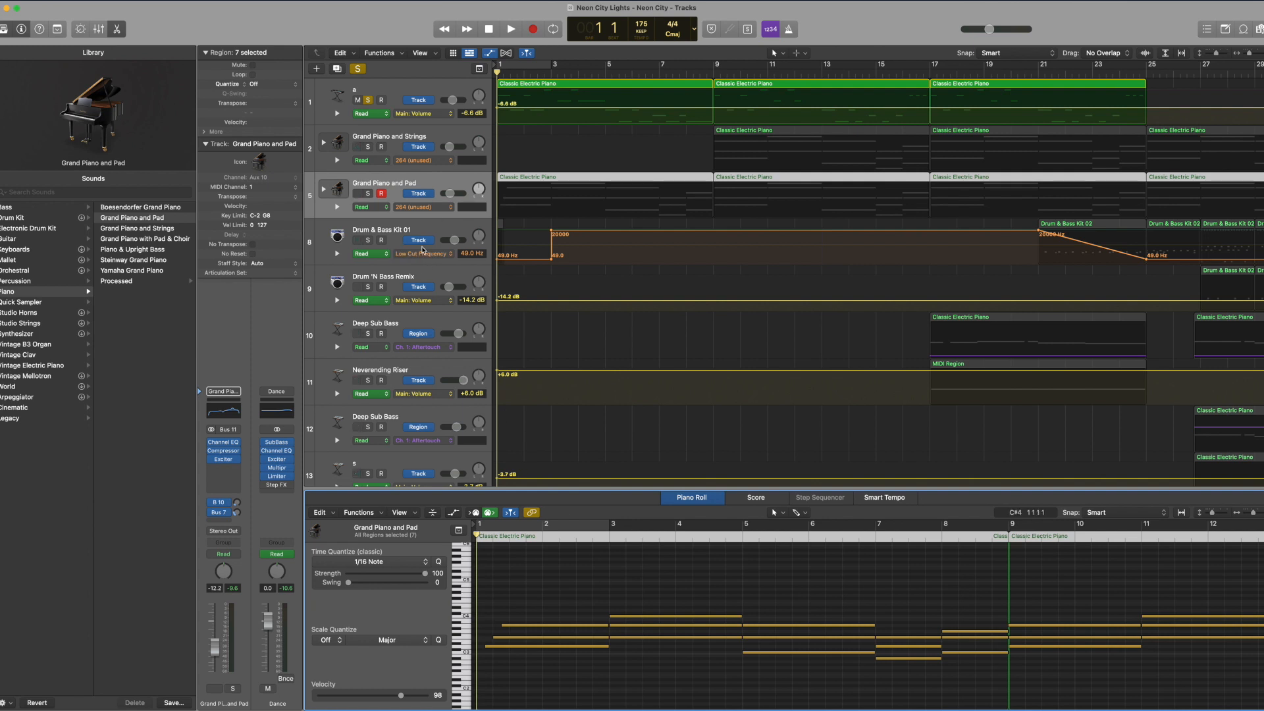
# Step: Solo the Drum & Bass Kit 01 track and audition the upper drum note of its short opening region in the Piano Roll
pyautogui.click(368, 227)
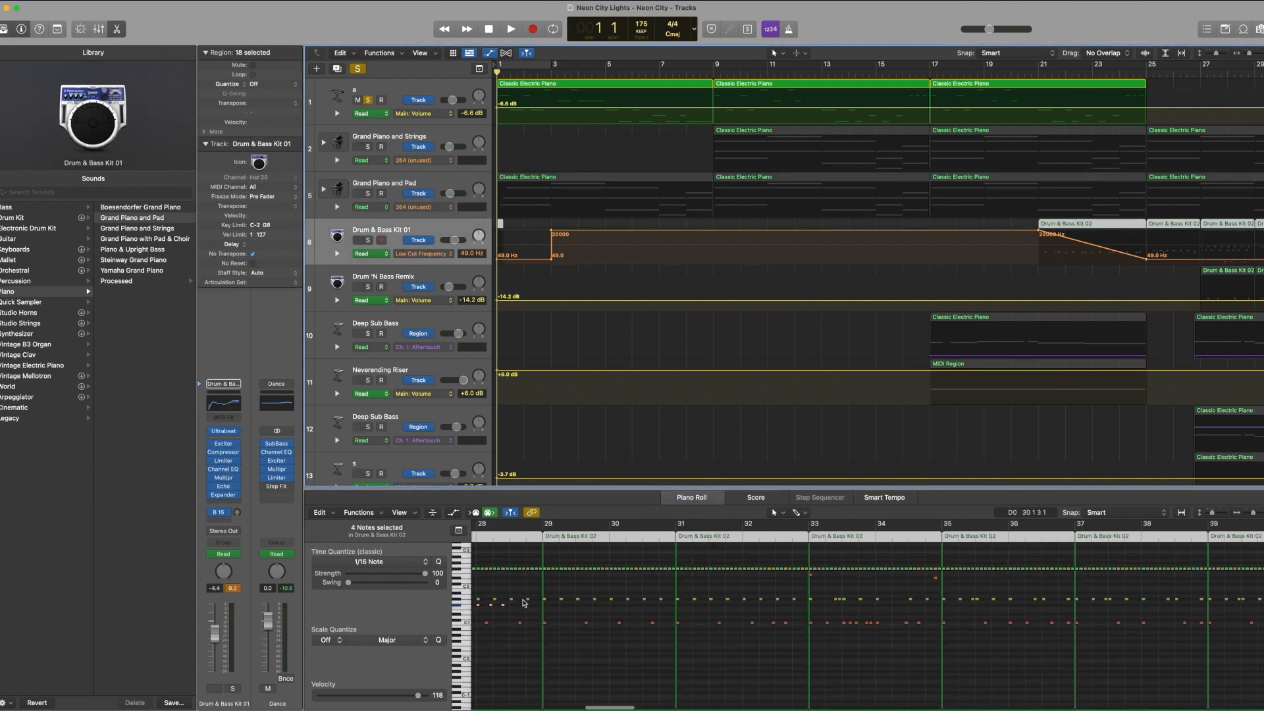
pyautogui.click(546, 592)
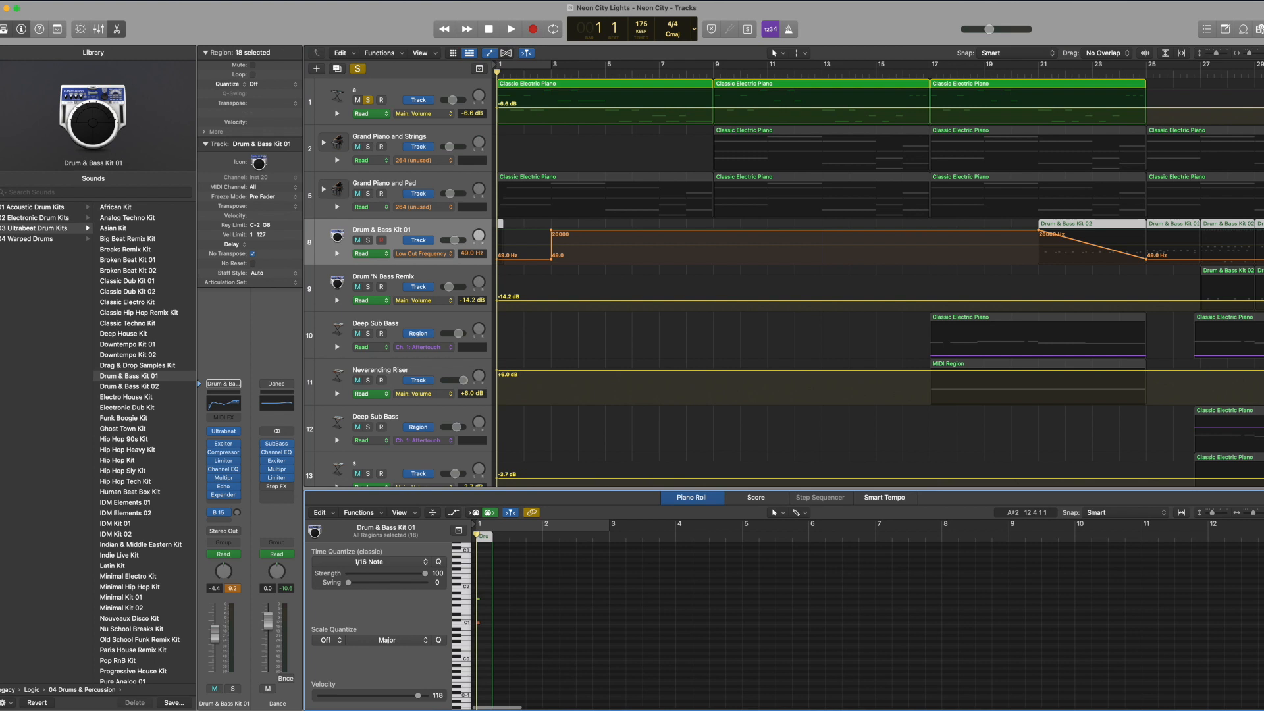
pyautogui.click(1257, 512)
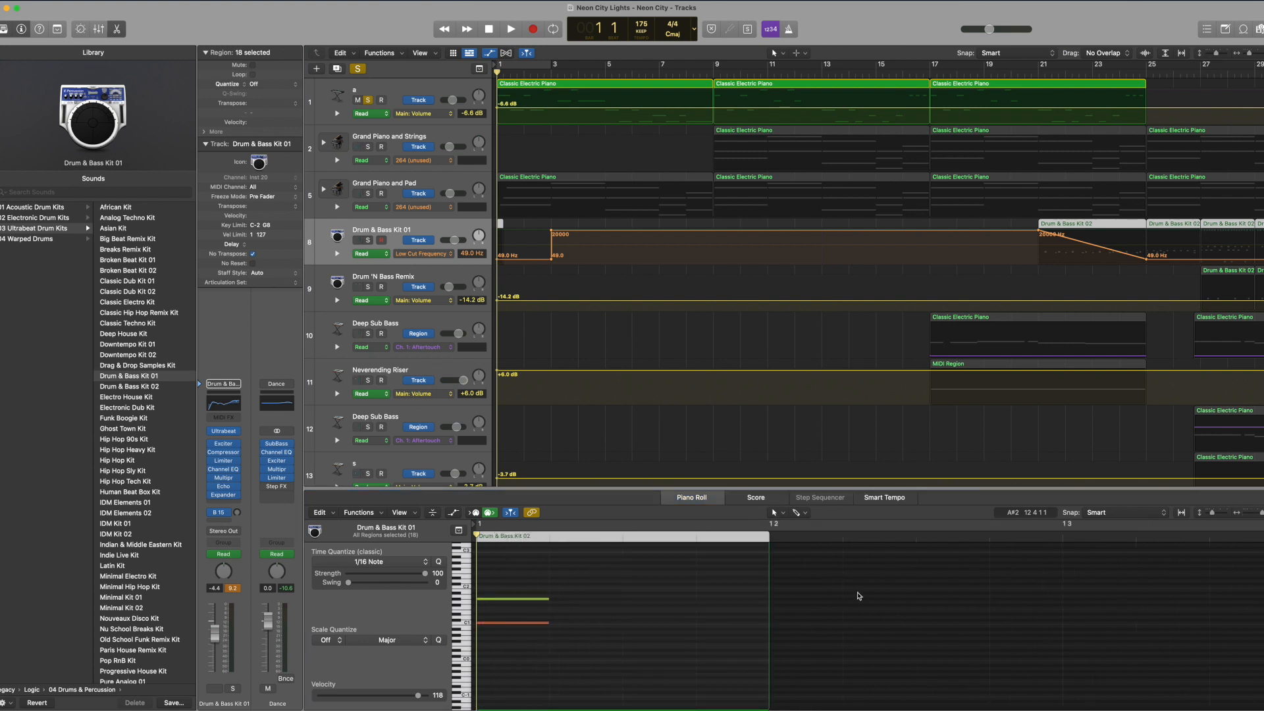
pyautogui.click(367, 240)
pyautogui.click(533, 605)
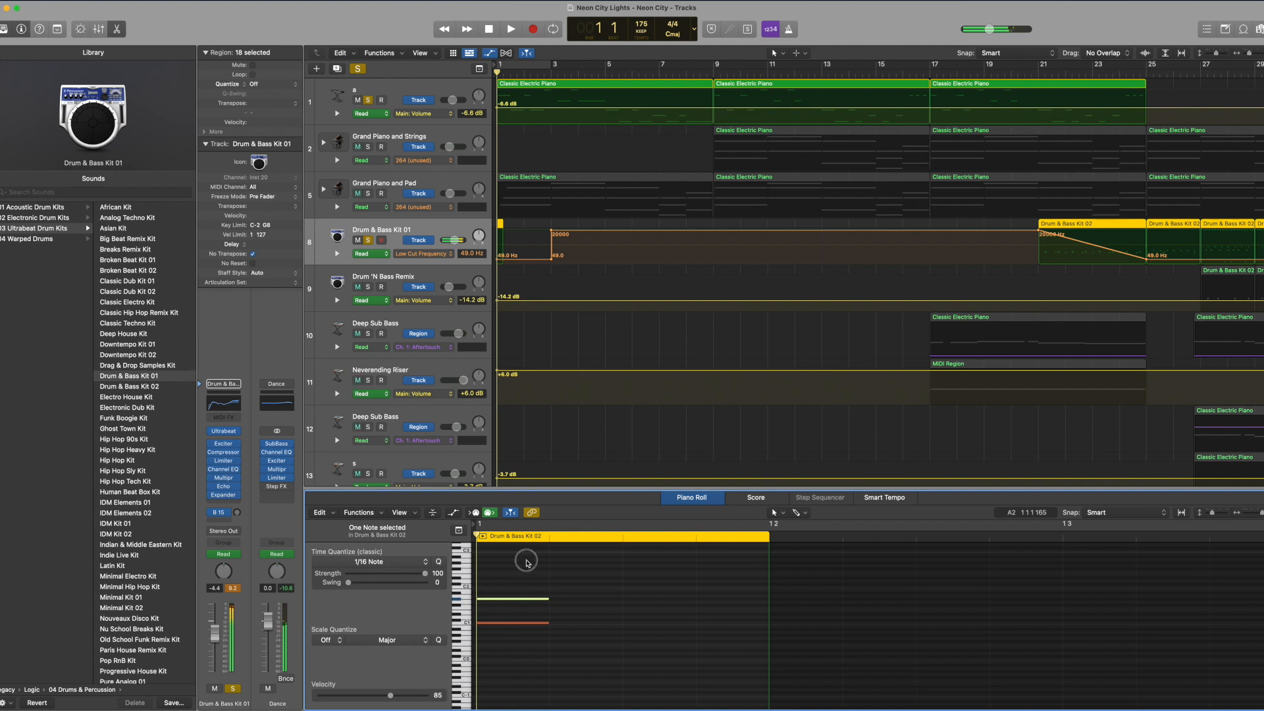
# Step: Unsolo the Drum & Bass Kit 01 track and show the Grand Piano and Pad track's opening chord notes in the Piano Roll
pyautogui.click(367, 243)
pyautogui.click(396, 185)
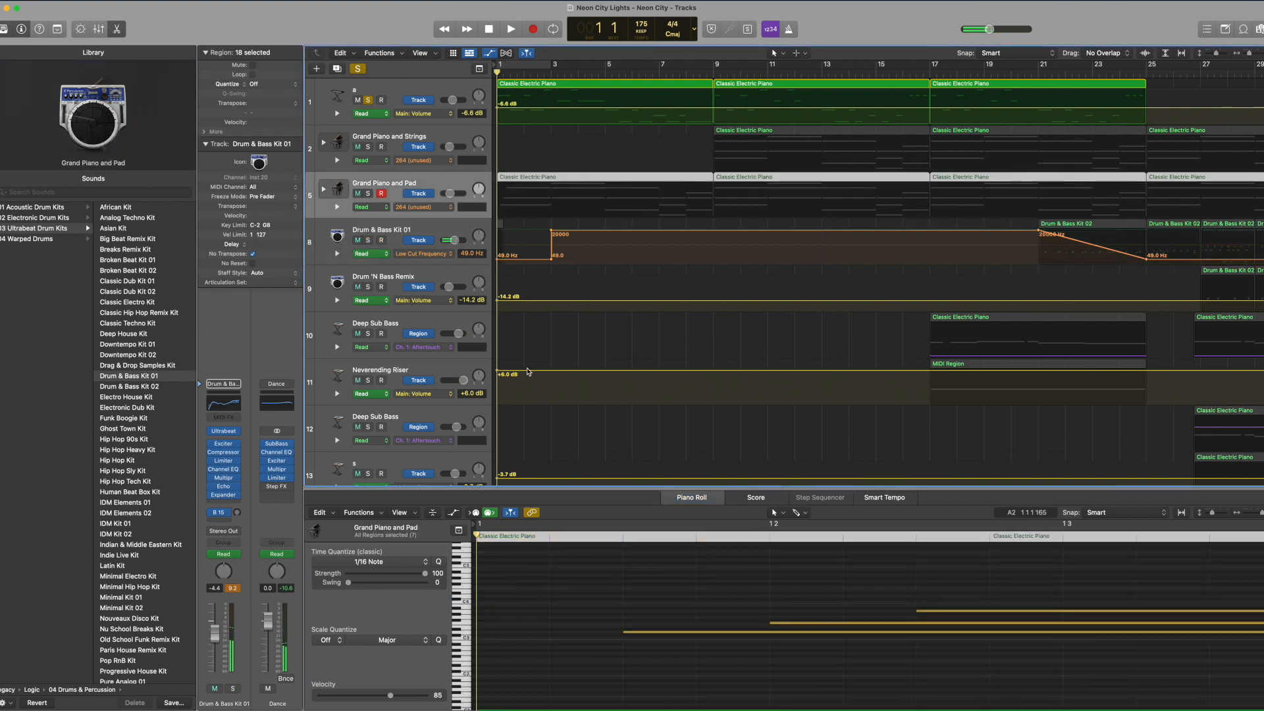
pyautogui.click(620, 606)
pyautogui.moveTo(1257, 512); pyautogui.dragTo(1258, 515)
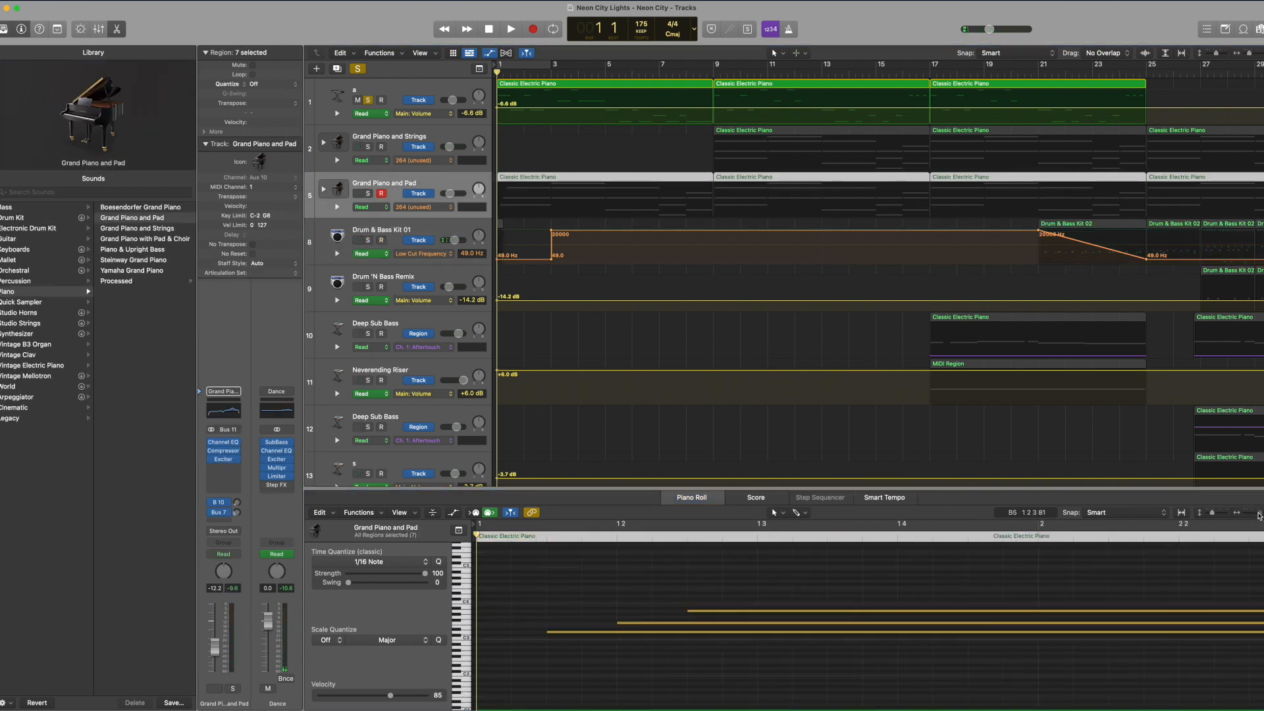
# Step: Expand the Grand Piano and Pad track stack and select its Steinway D-274 Piano subtrack
pyautogui.doubleClick(377, 183)
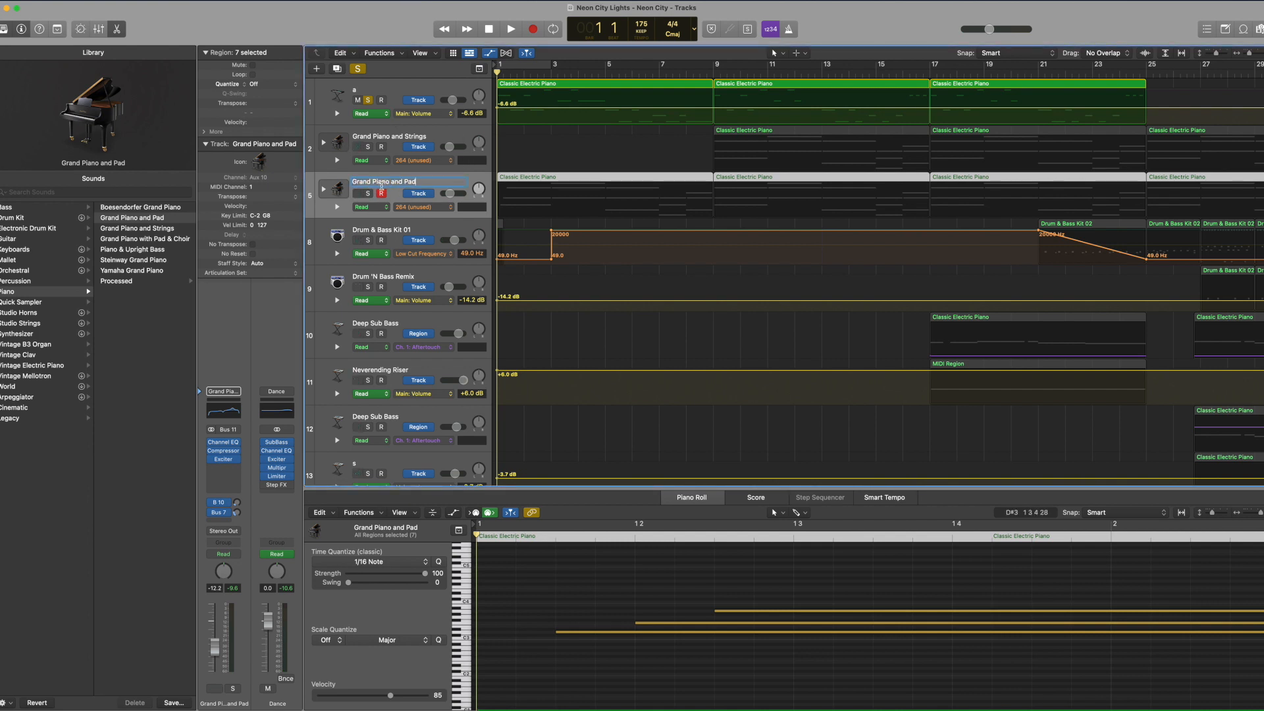
pyautogui.click(323, 190)
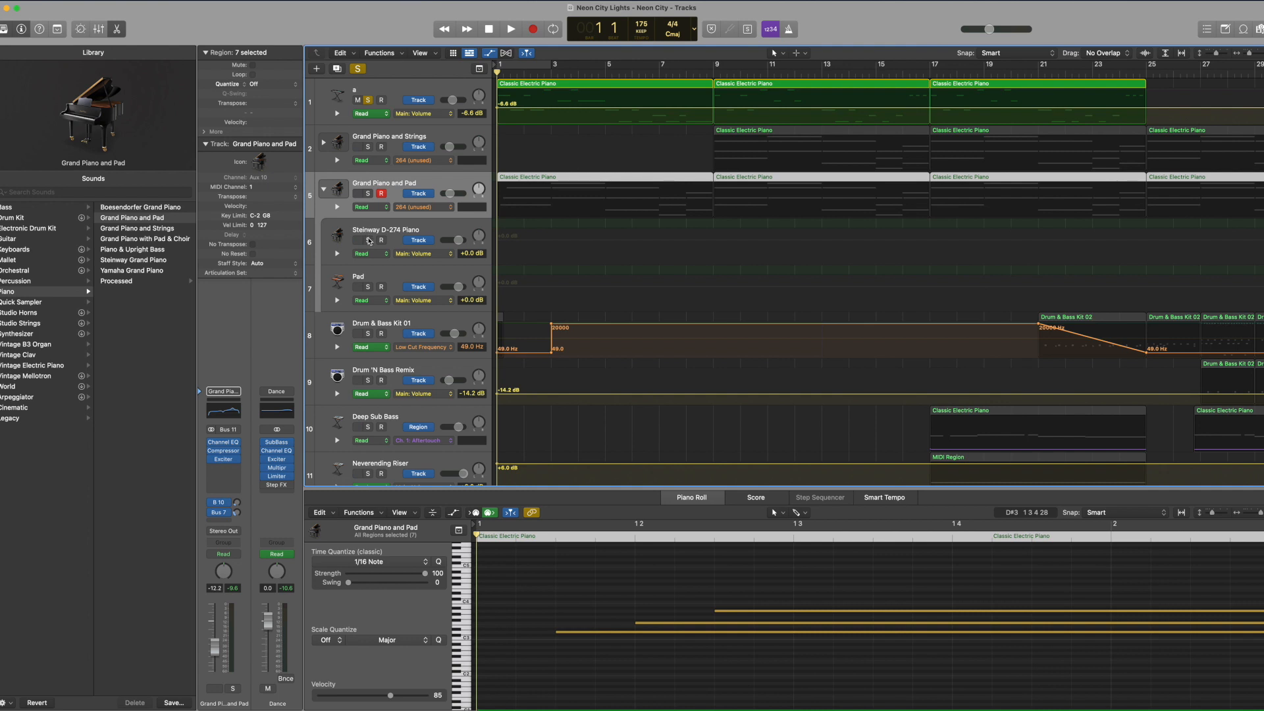
pyautogui.click(395, 235)
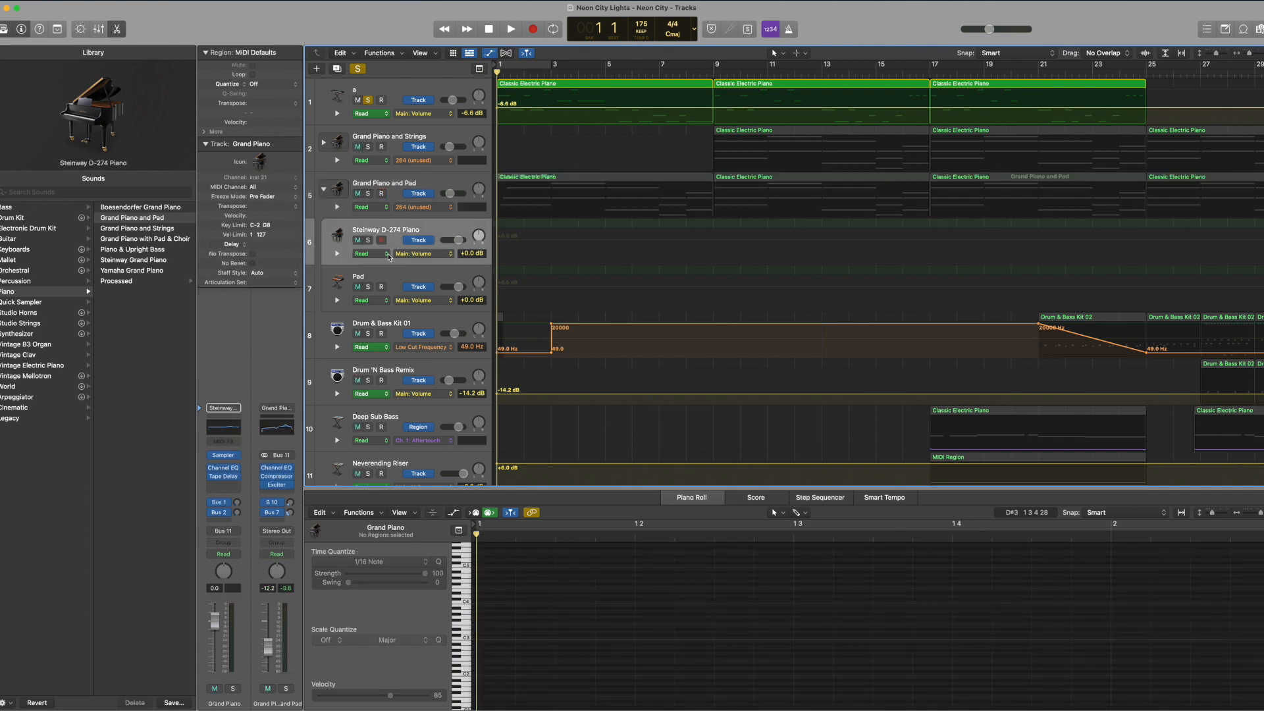
pyautogui.click(389, 254)
pyautogui.click(347, 262)
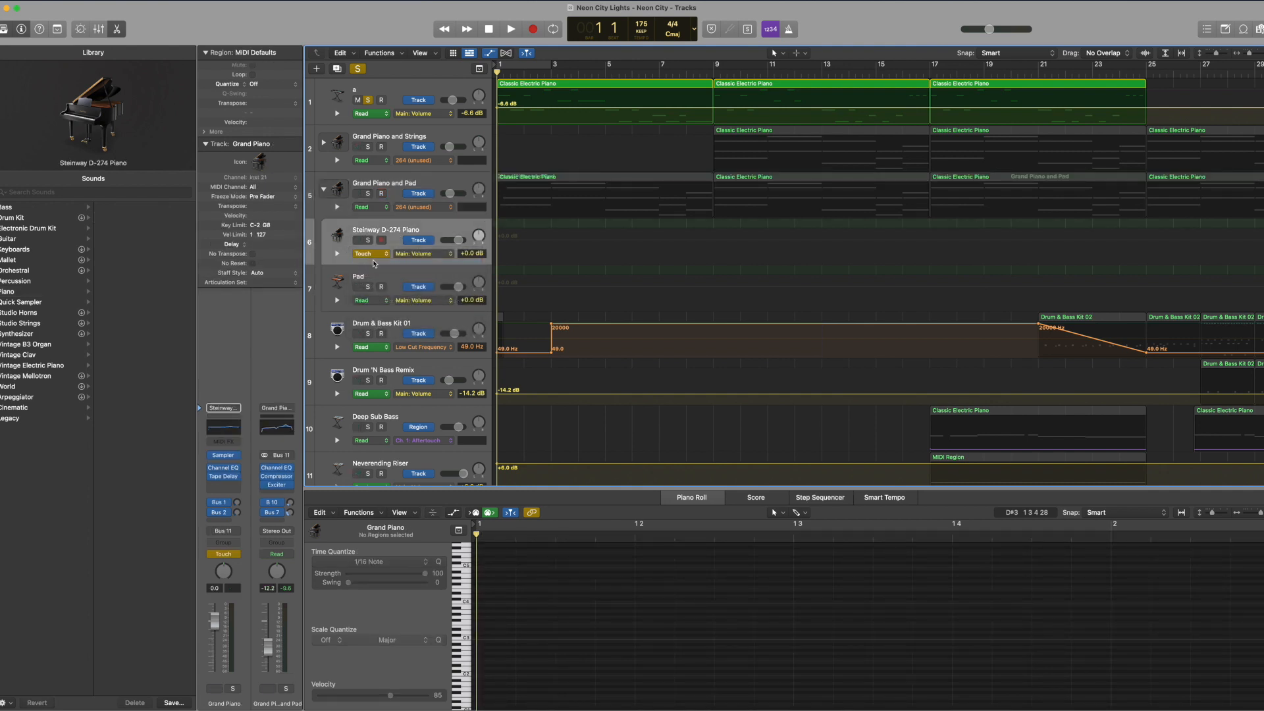
pyautogui.click(377, 254)
pyautogui.click(376, 246)
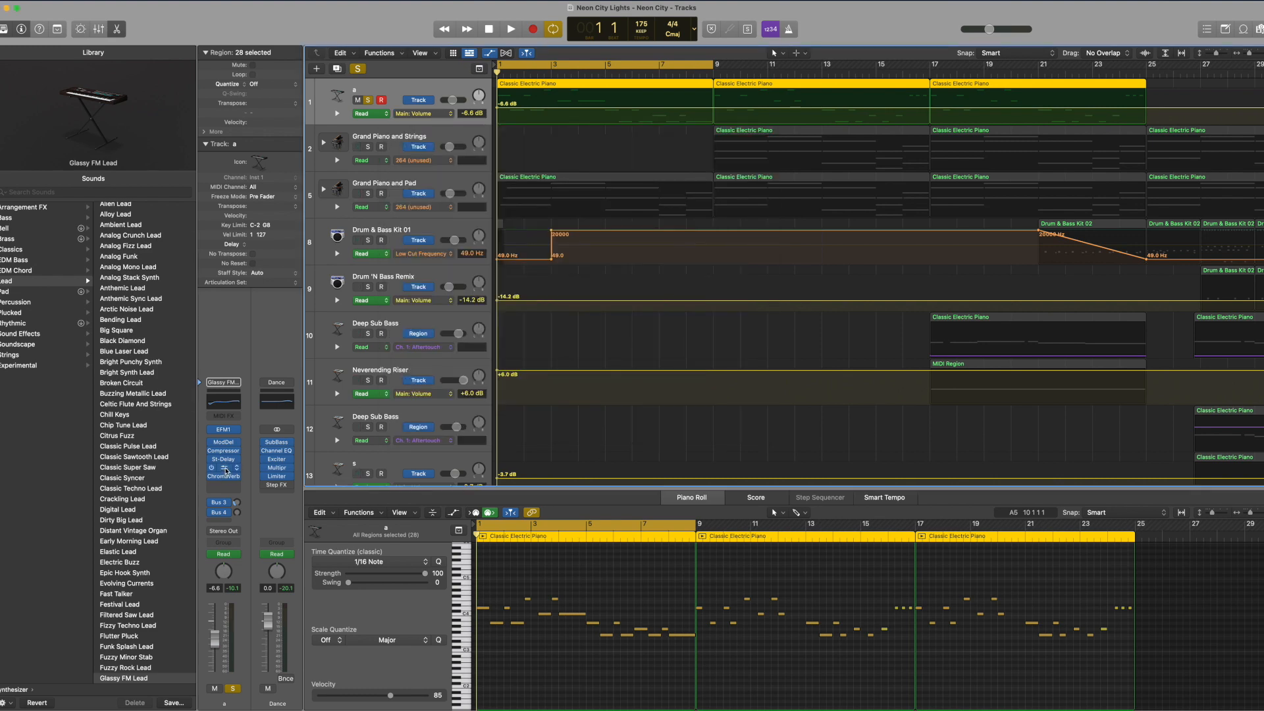
# Step: Open the Glassy FM Lead track's Channel EQ, switch on its low-cut band and close the plug-in
pyautogui.click(225, 468)
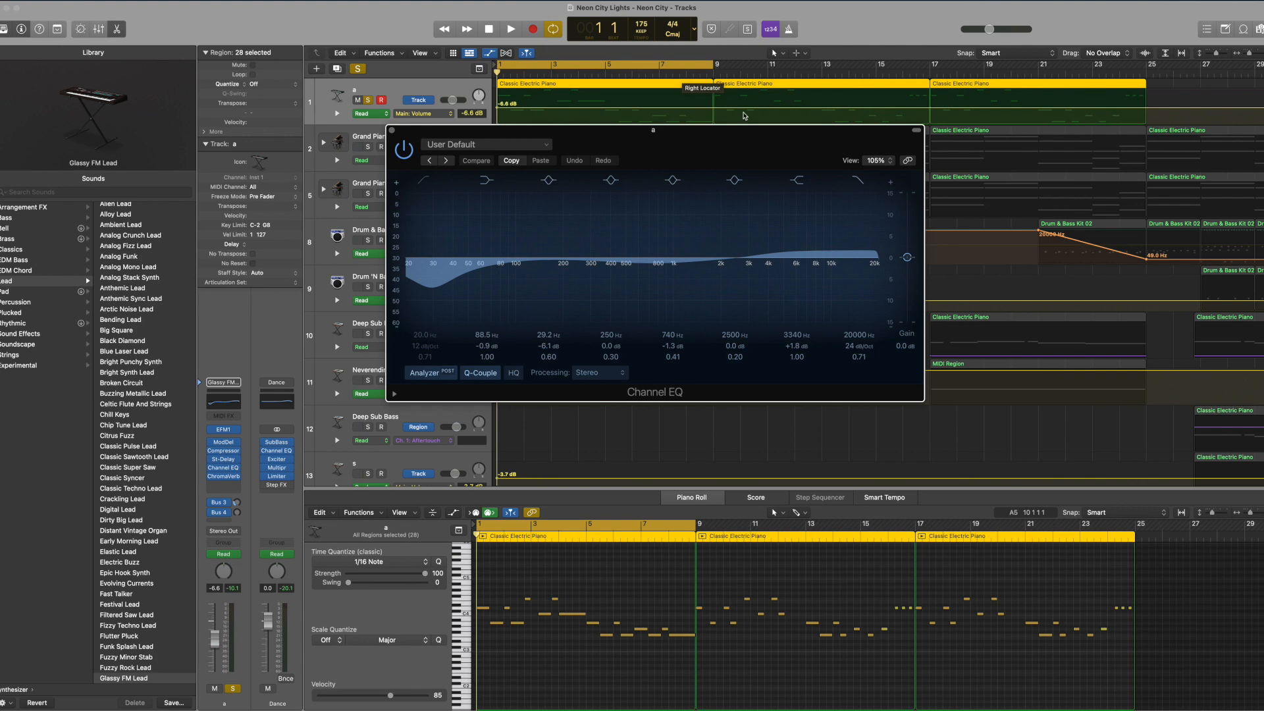
pyautogui.moveTo(748, 154); pyautogui.dragTo(779, 335)
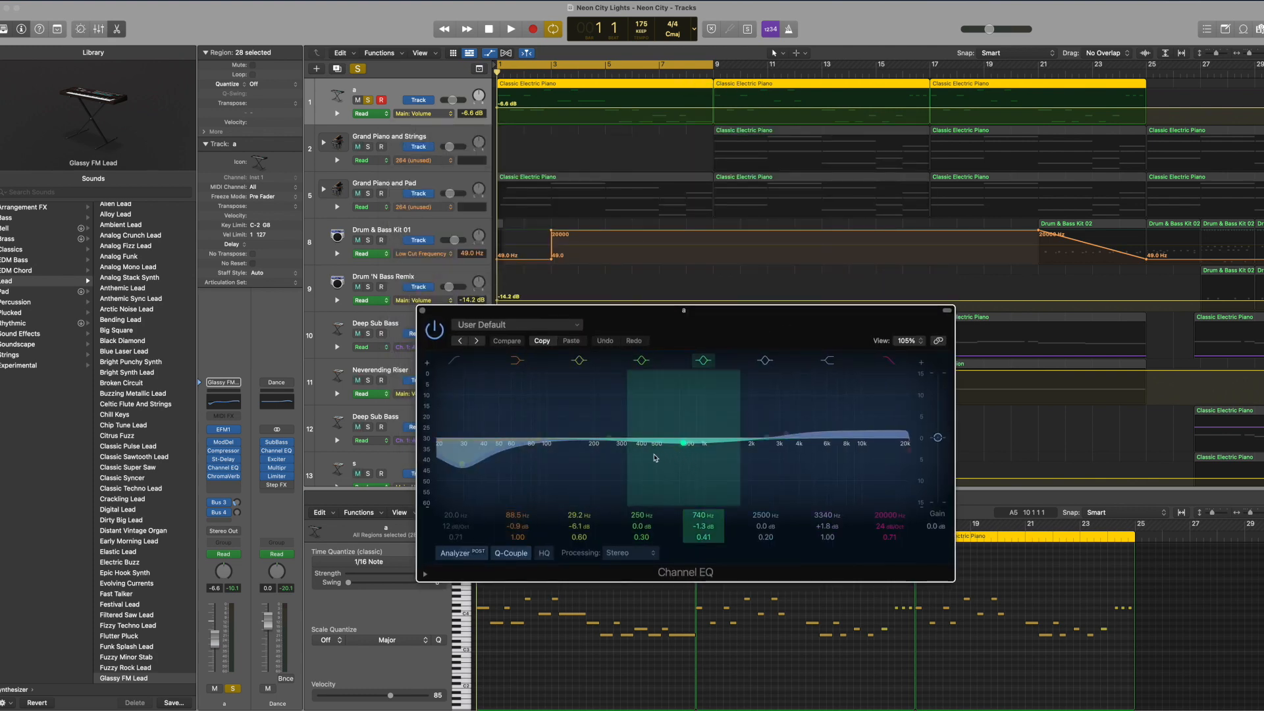
pyautogui.click(453, 366)
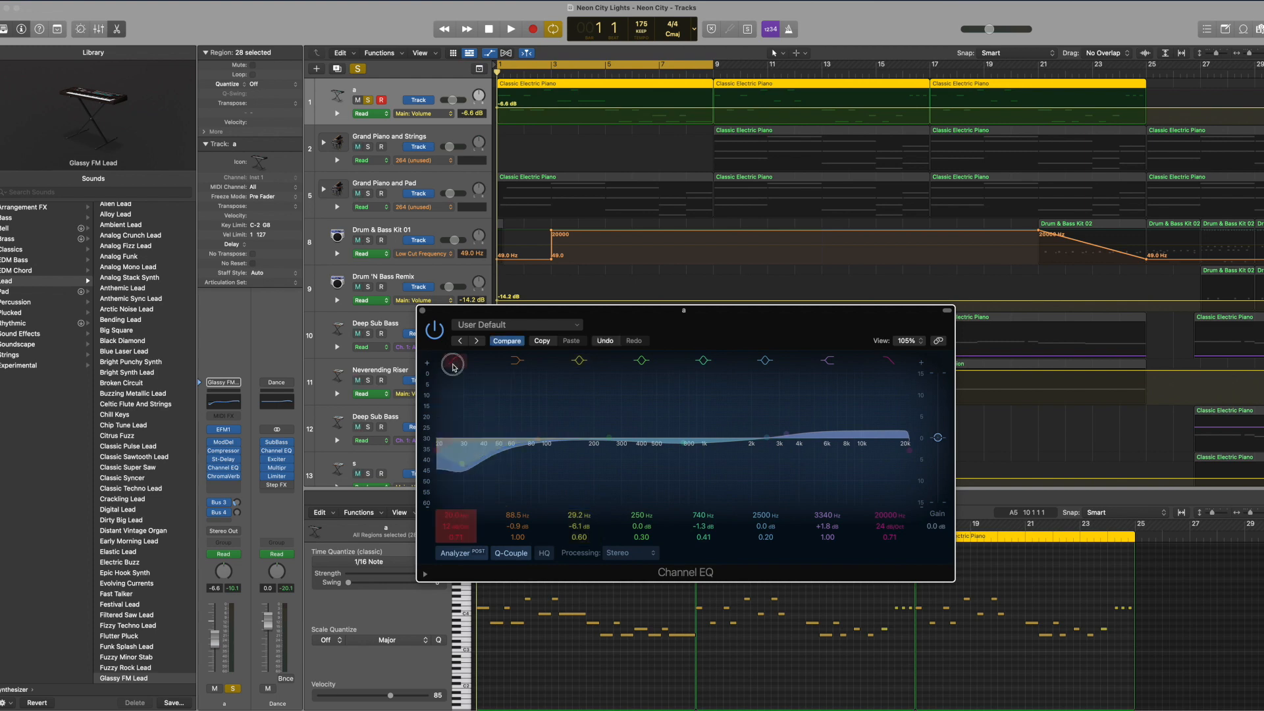
pyautogui.click(422, 311)
# Step: Play the soloed Glassy FM Lead, check its Channel EQ with the low-cut band off, stop playback and clear the solo
pyautogui.click(368, 102)
pyautogui.press('space')
pyautogui.click(369, 102)
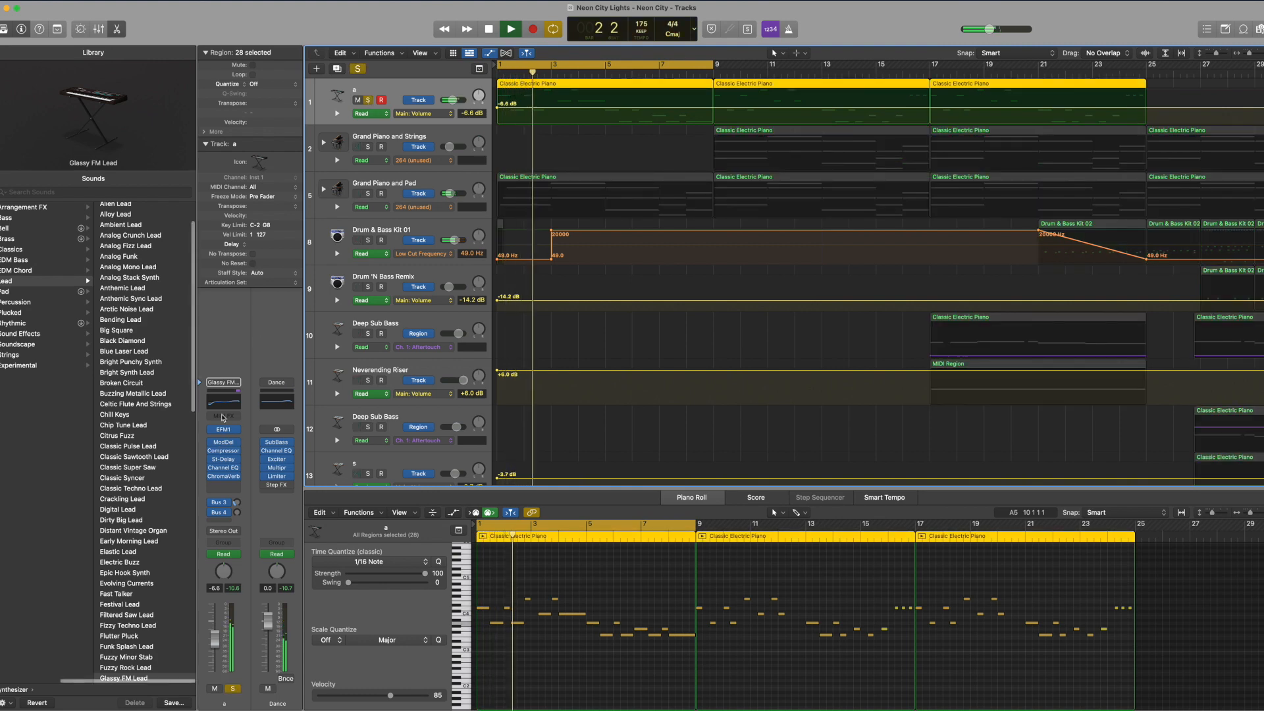
pyautogui.click(223, 467)
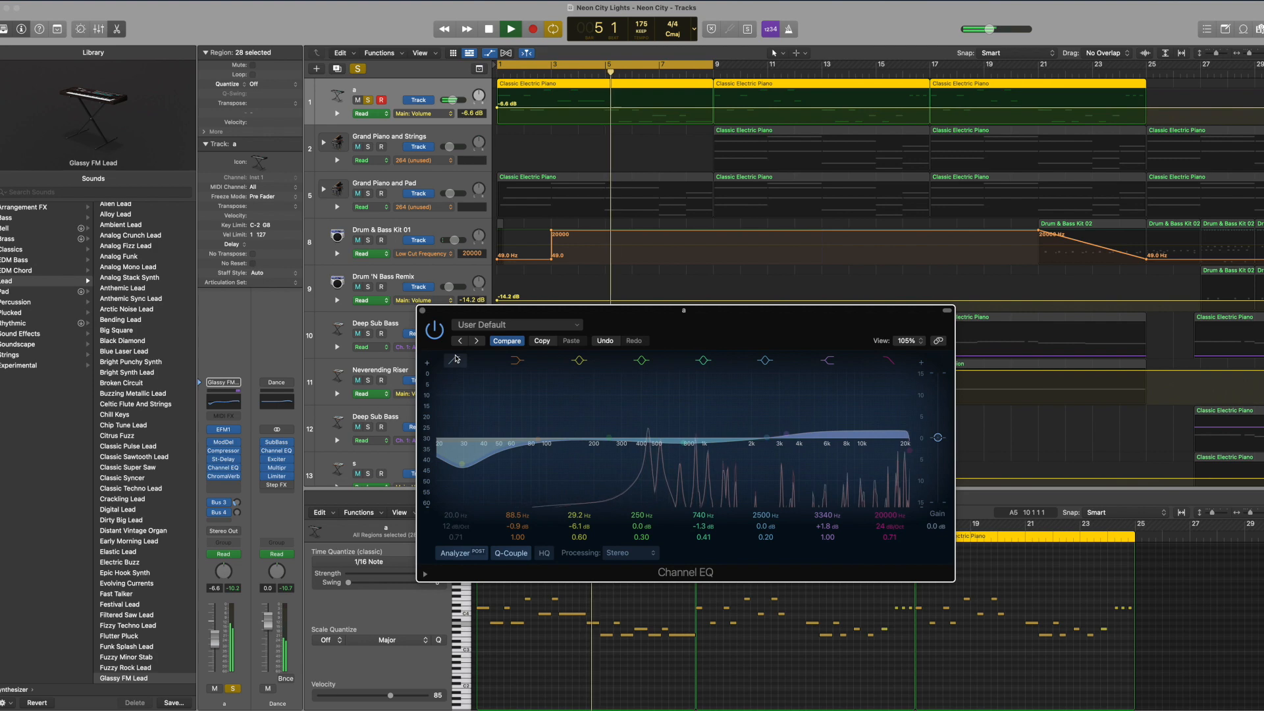
pyautogui.click(423, 310)
pyautogui.click(357, 68)
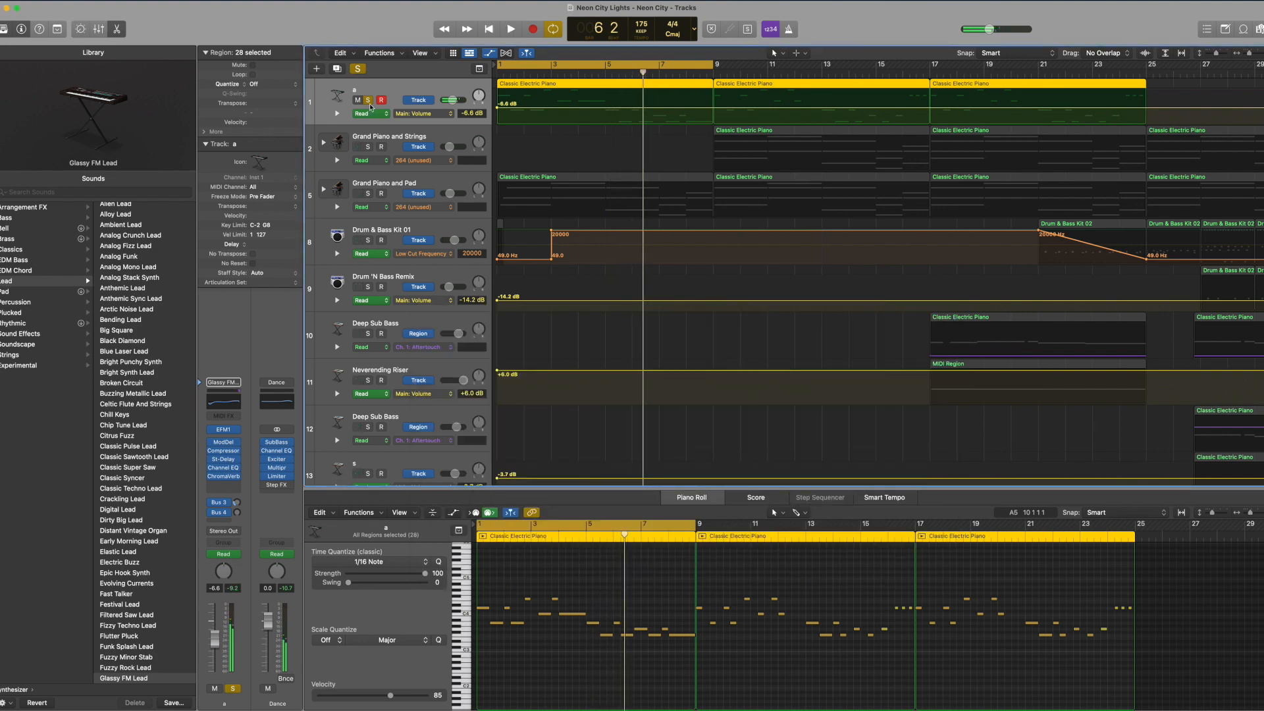
pyautogui.press('space')
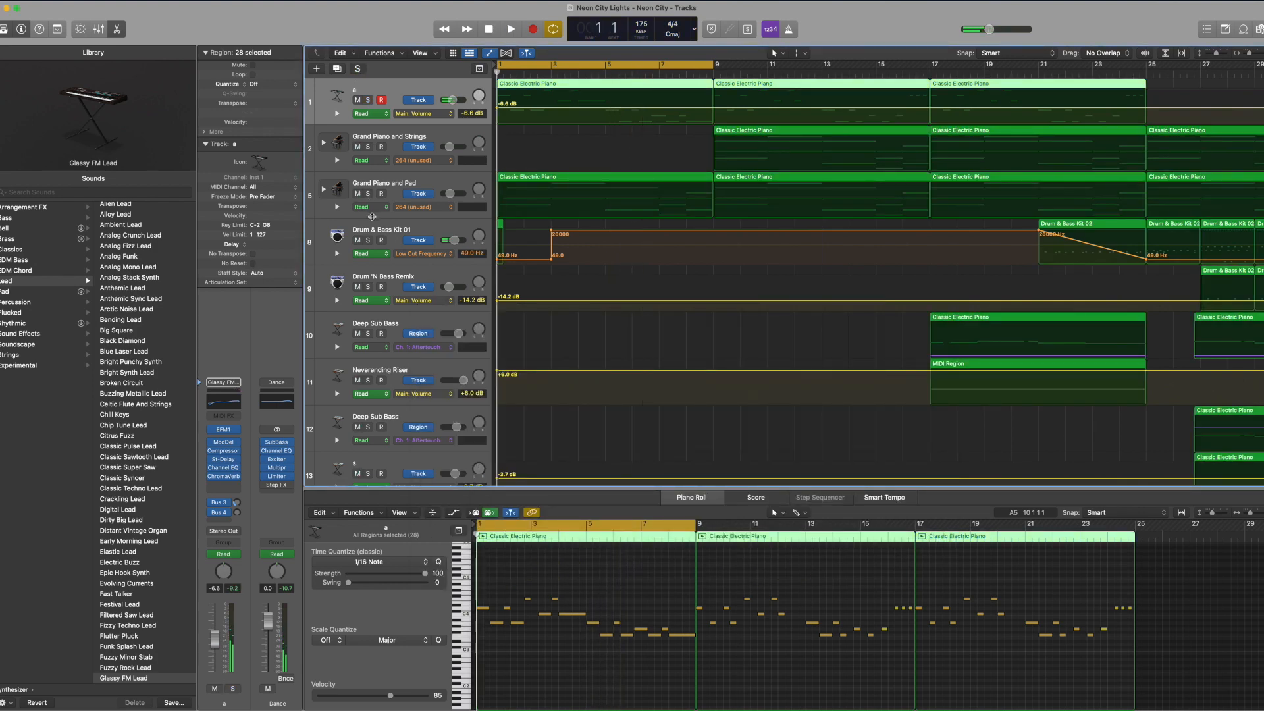
# Step: Show the first Grand Piano and Pad region's chords in the Piano Roll and look through the track list
pyautogui.click(367, 181)
pyautogui.scroll(-15, 629, 264)
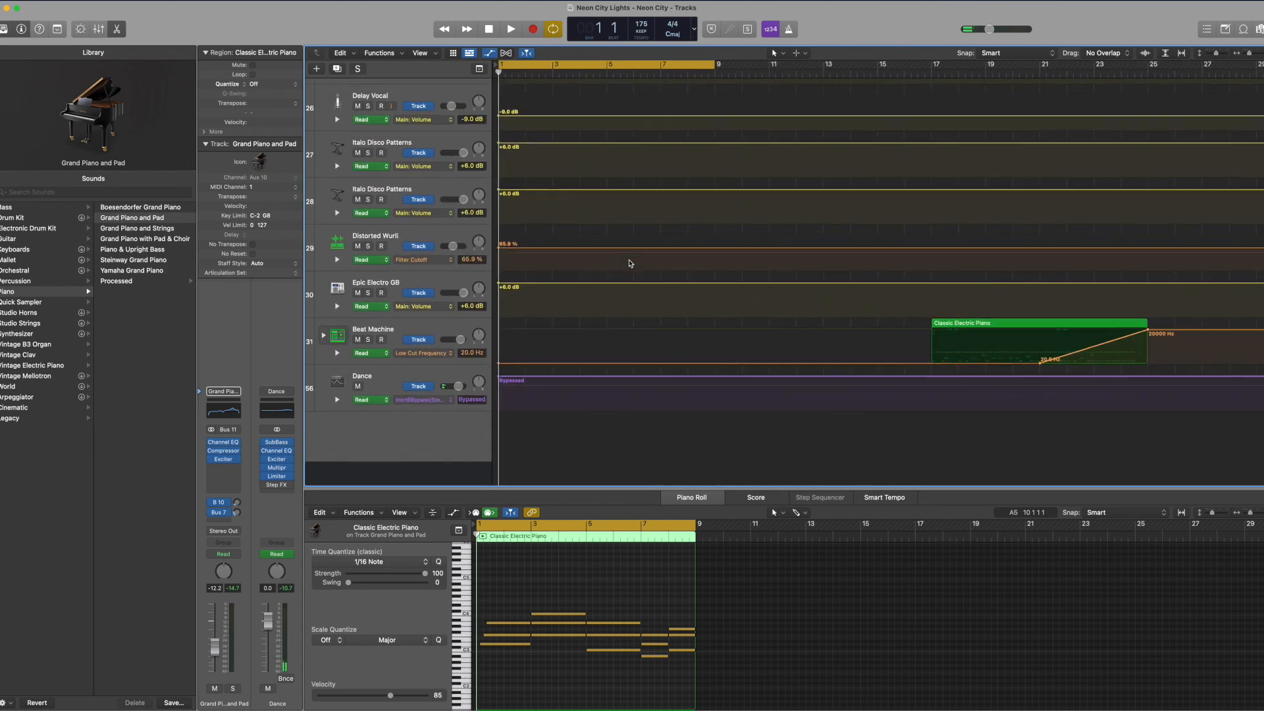
pyautogui.scroll(15, 628, 263)
# Step: Turn off cycle mode and play the soloed Glassy FM Lead melody from bar 9
pyautogui.press('c')
pyautogui.click(714, 78)
pyautogui.click(368, 99)
pyautogui.press('space')
pyautogui.click(370, 91)
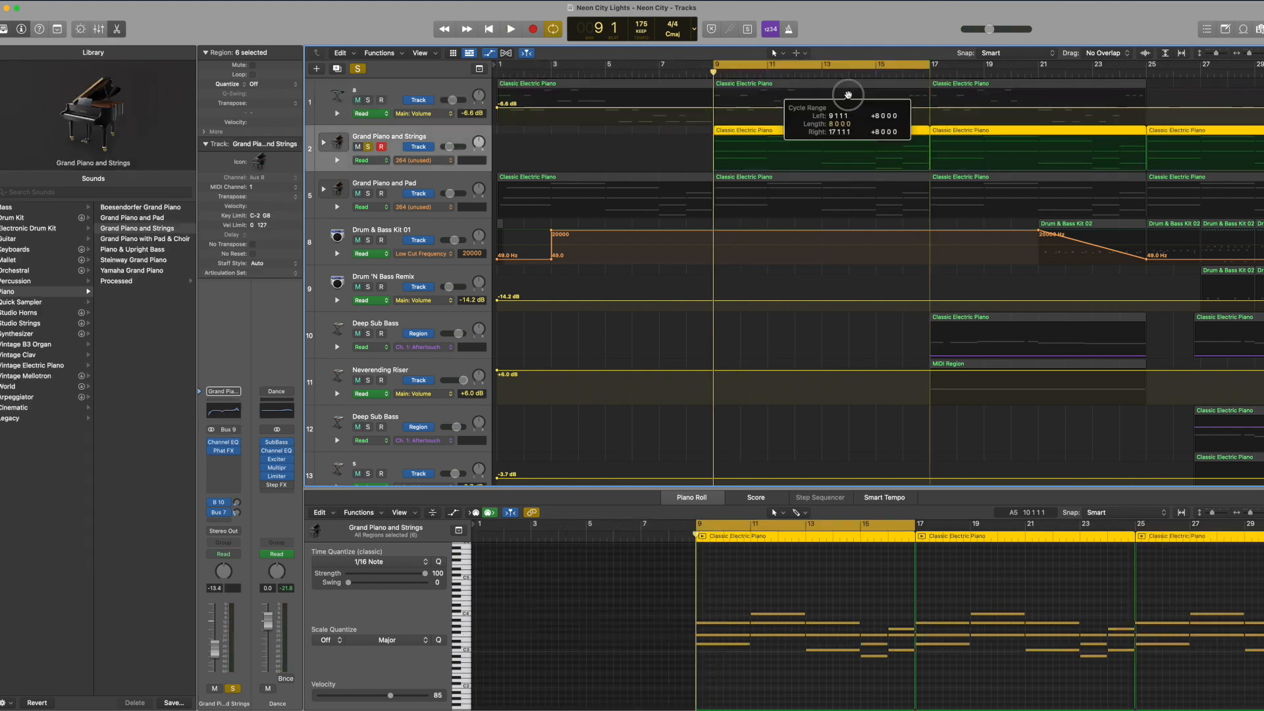
pyautogui.moveTo(847, 95); pyautogui.dragTo(847, 96)
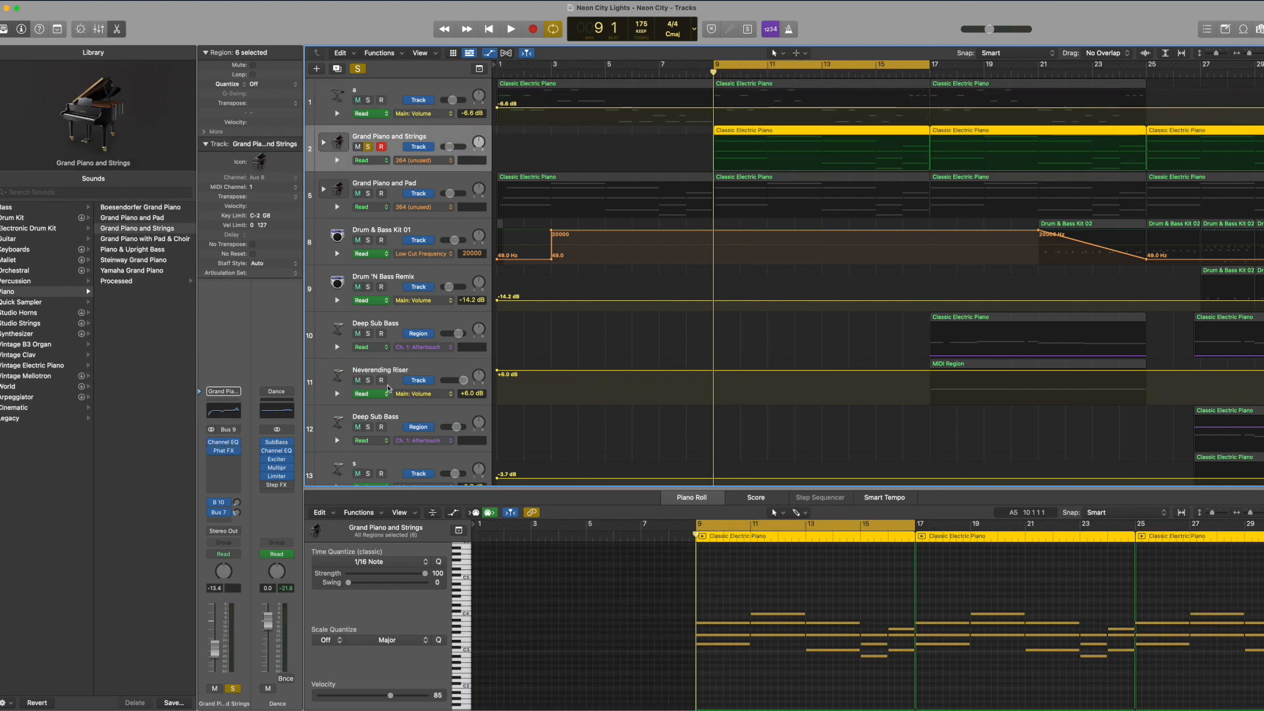
# Step: Expand the Grand Piano and Strings stack and inspect the Arpeggiator on its Steinway D-274 Piano while playing the soloed stack
pyautogui.click(323, 143)
pyautogui.click(404, 186)
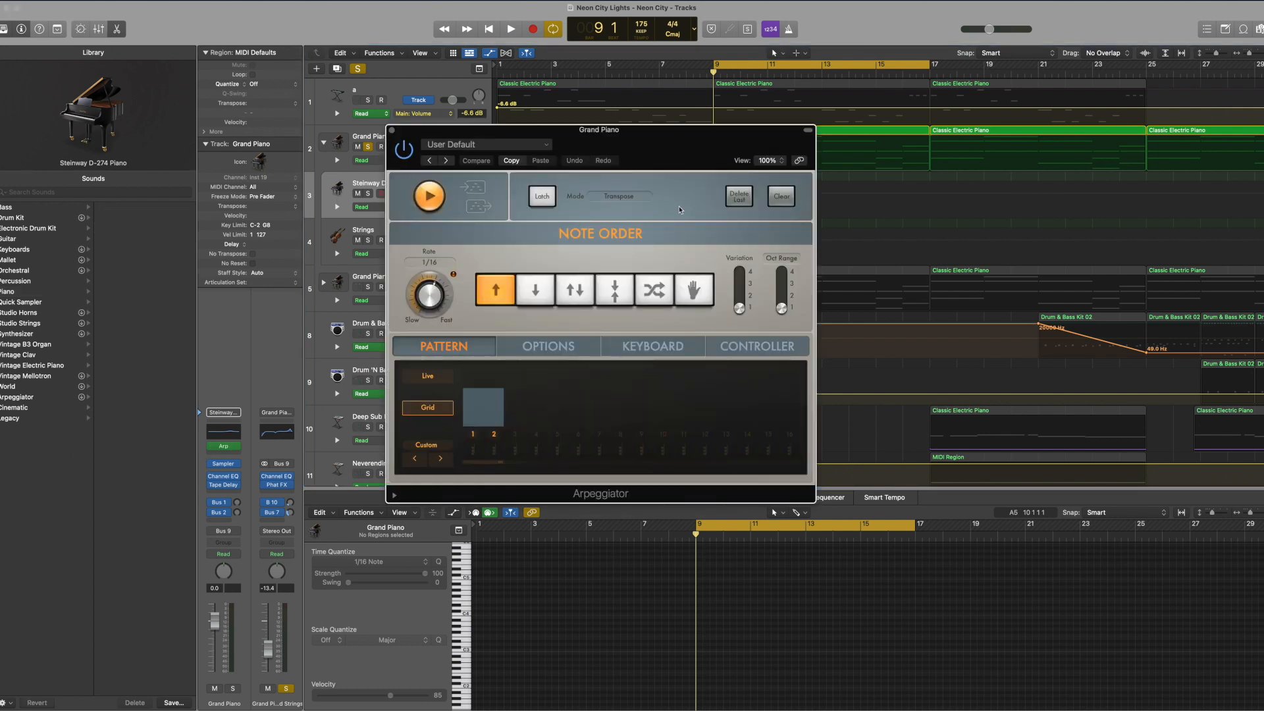
pyautogui.moveTo(675, 166); pyautogui.dragTo(643, 218)
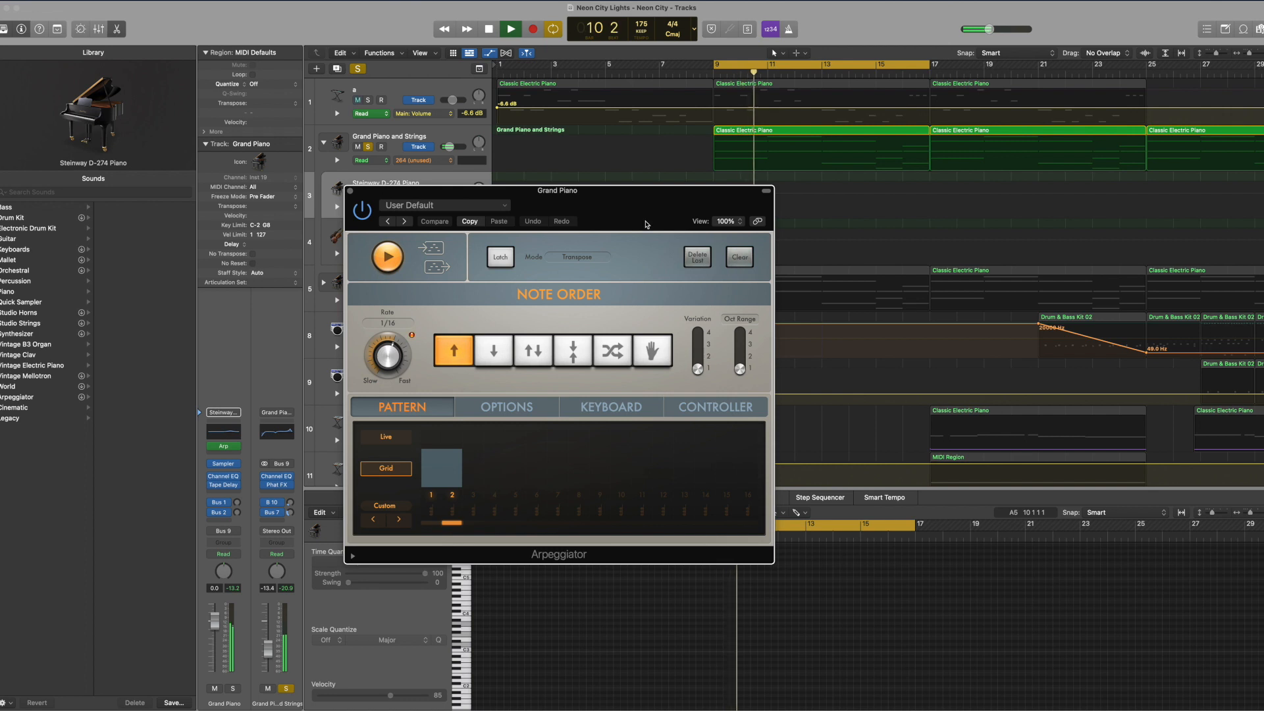
pyautogui.click(350, 191)
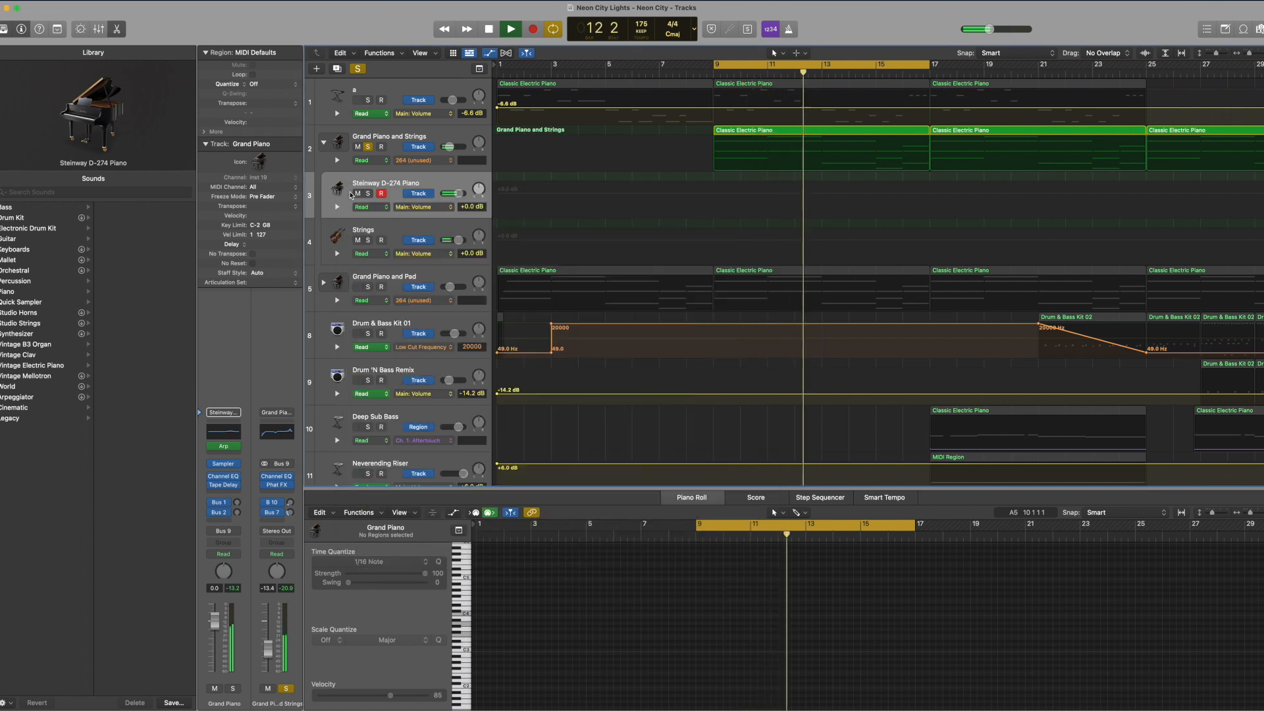
pyautogui.click(389, 138)
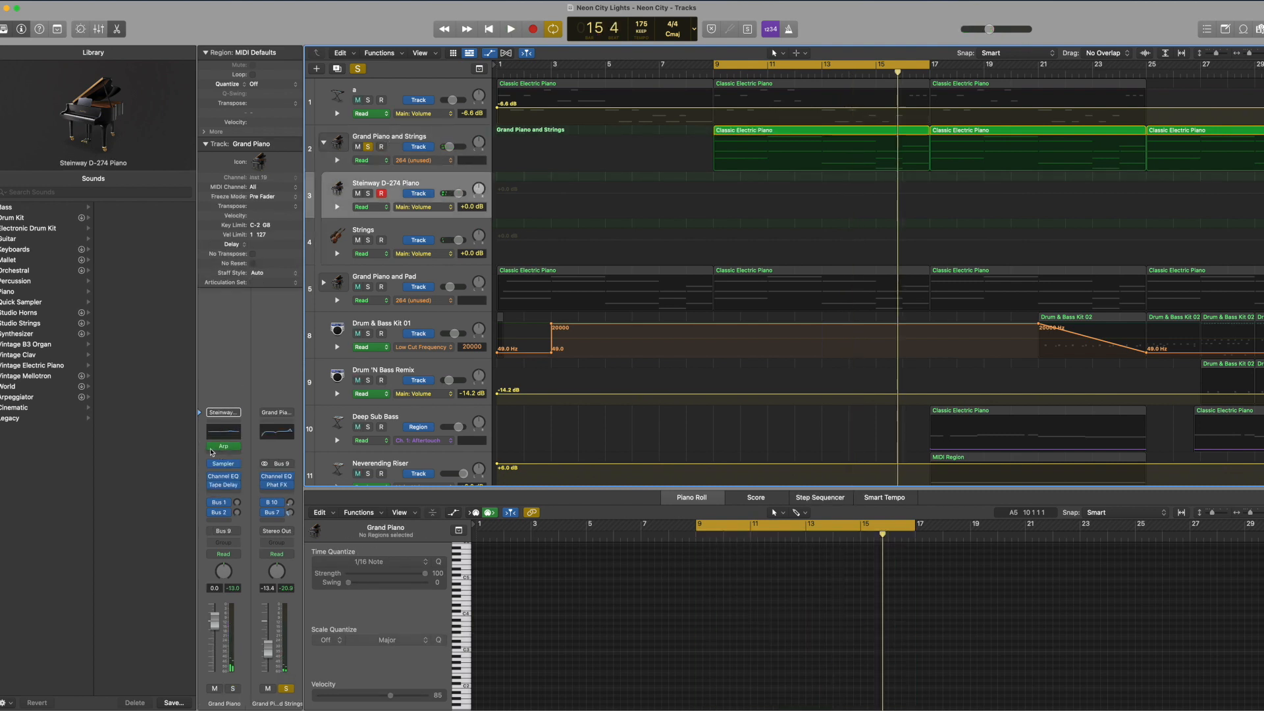
pyautogui.press('space')
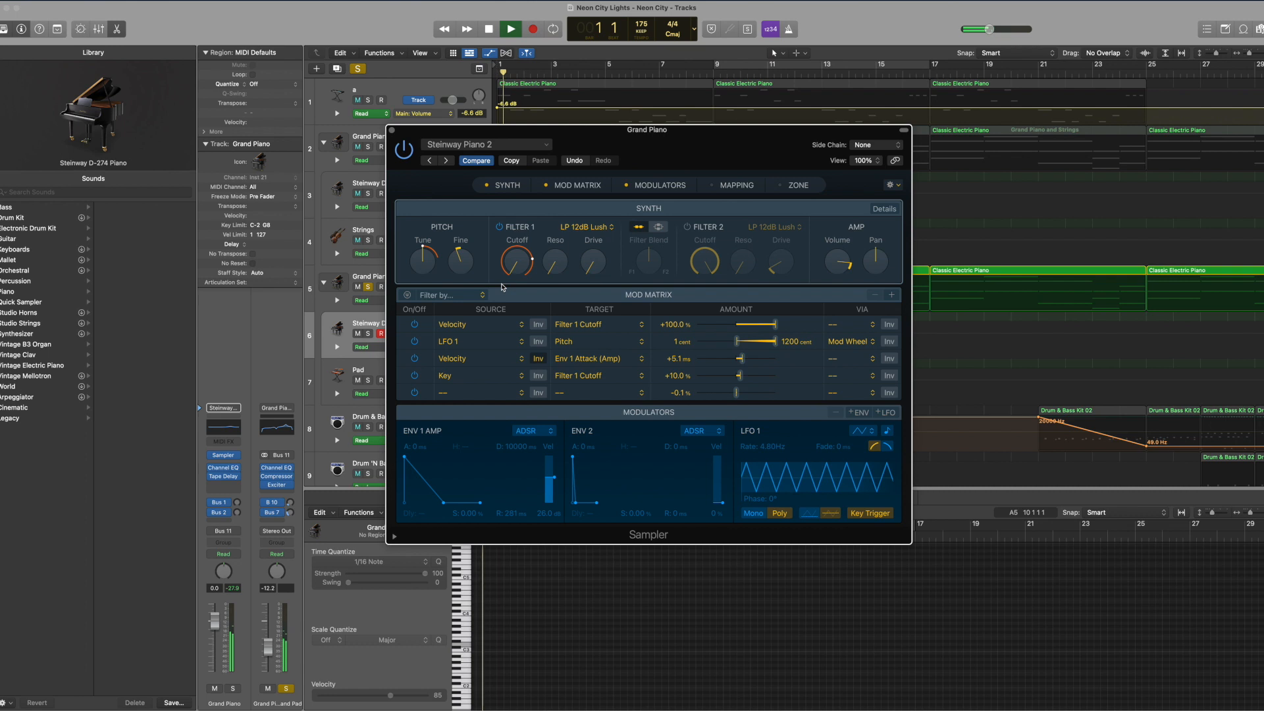
# Step: Inspect the Sampler settings of the Steinway D-274 Piano in the Grand Piano and Pad stack, stop playback and close the plug-in
pyautogui.moveTo(502, 285); pyautogui.dragTo(511, 158)
pyautogui.press('space')
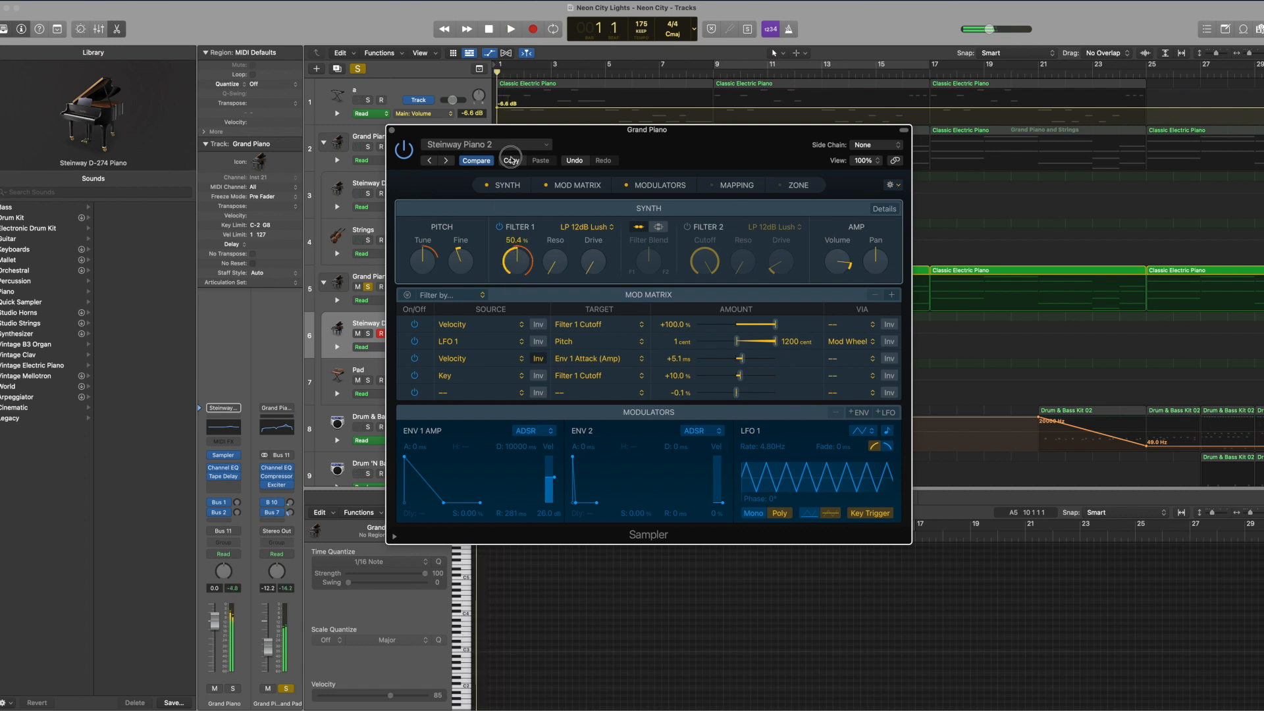
pyautogui.click(393, 131)
# Step: Unsolo the Grand Piano and Pad stack, play all tracks from the start while viewing its chords, and place the playhead at bar 9
pyautogui.click(367, 286)
pyautogui.press('space')
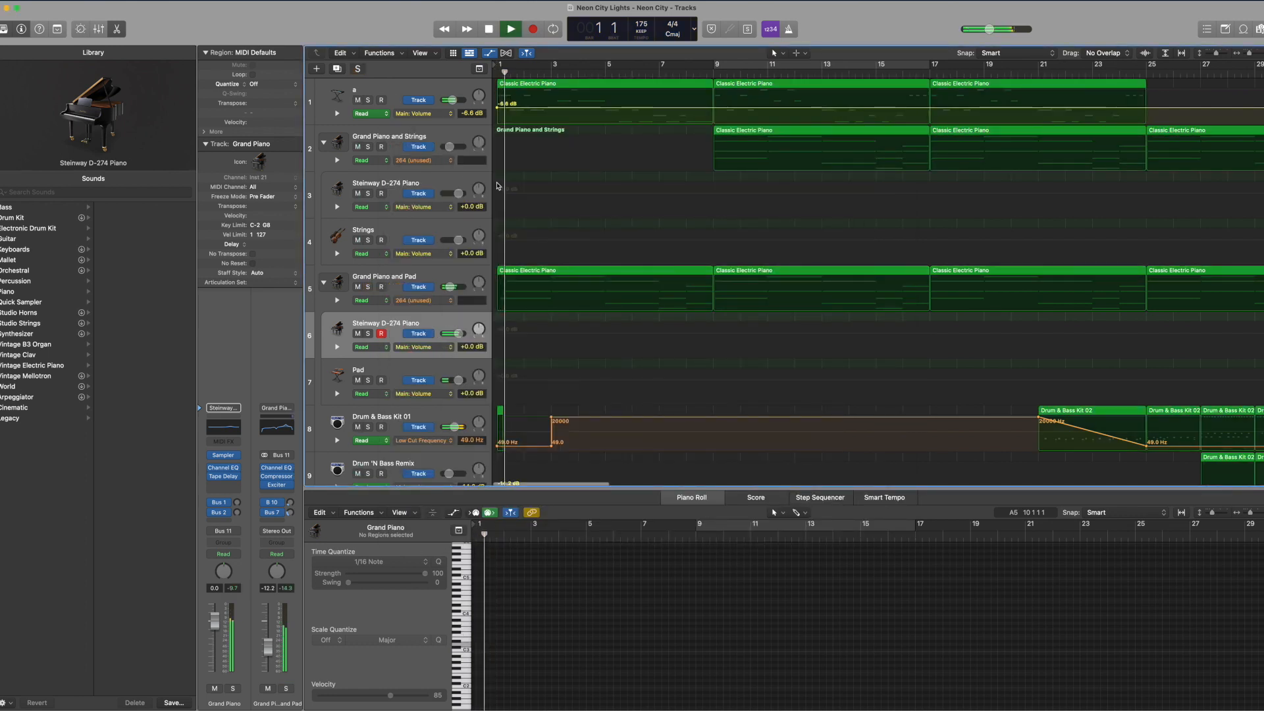
pyautogui.click(553, 292)
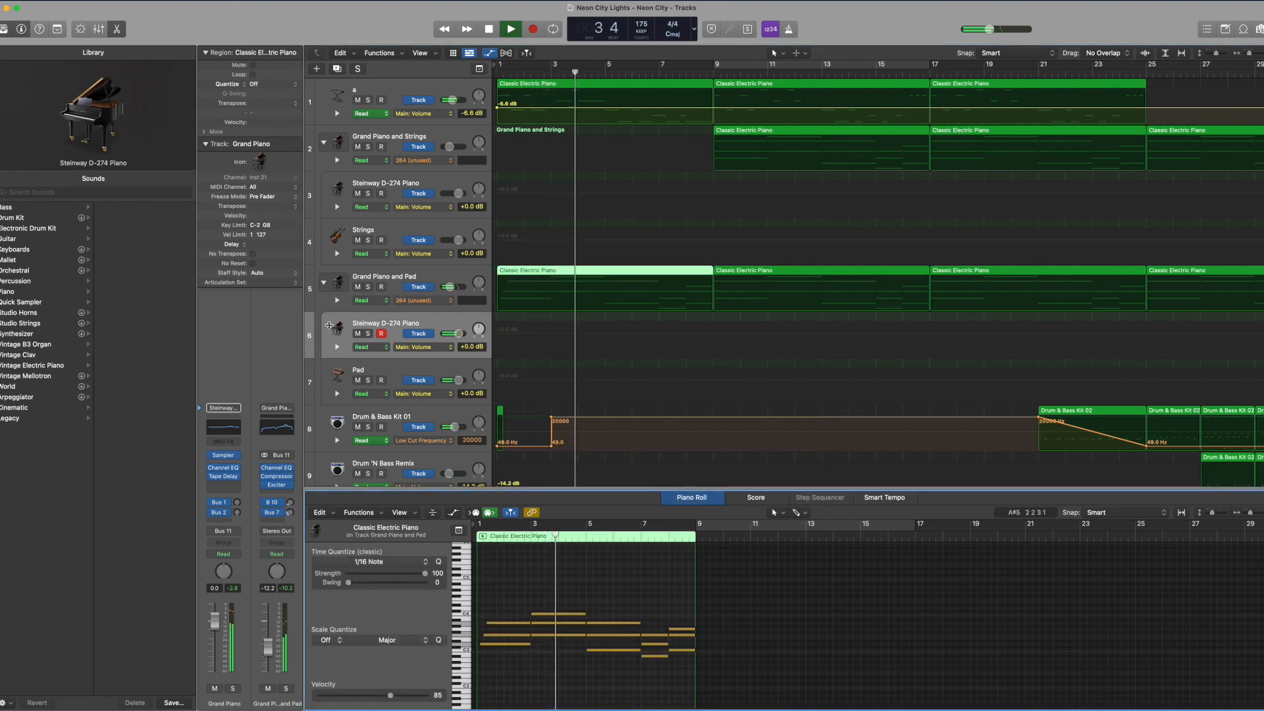
pyautogui.click(350, 308)
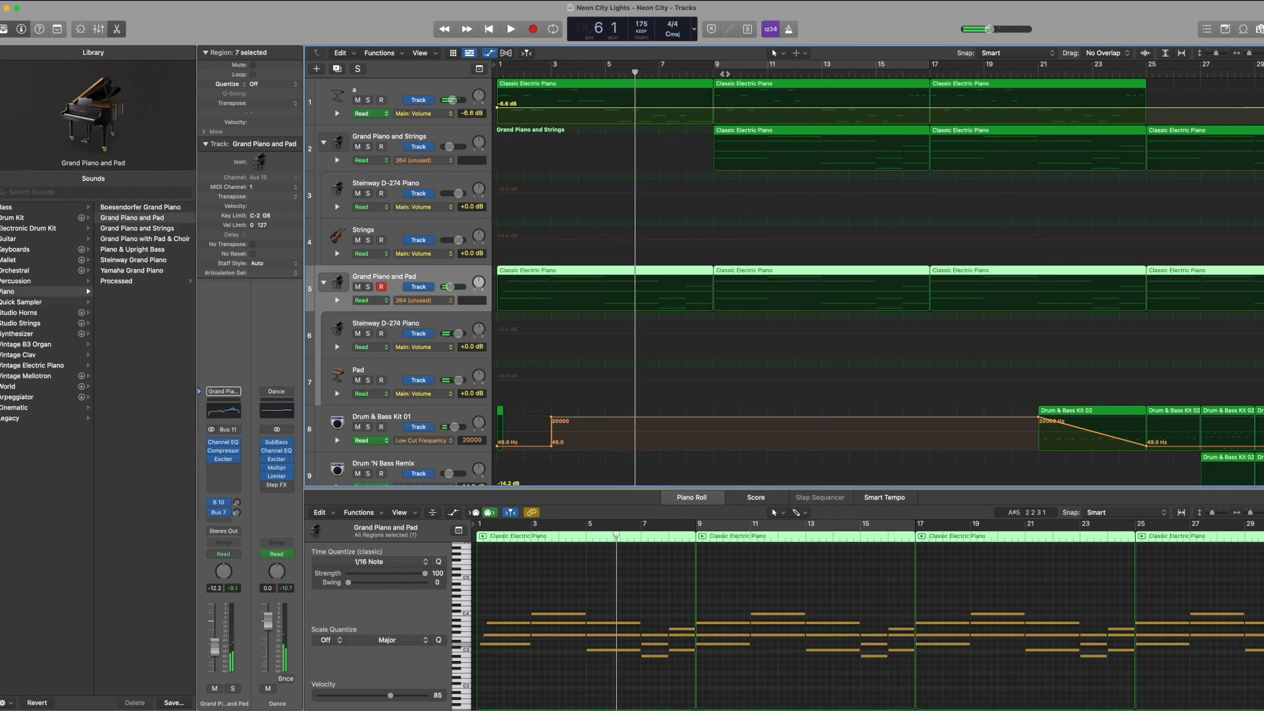
pyautogui.click(714, 72)
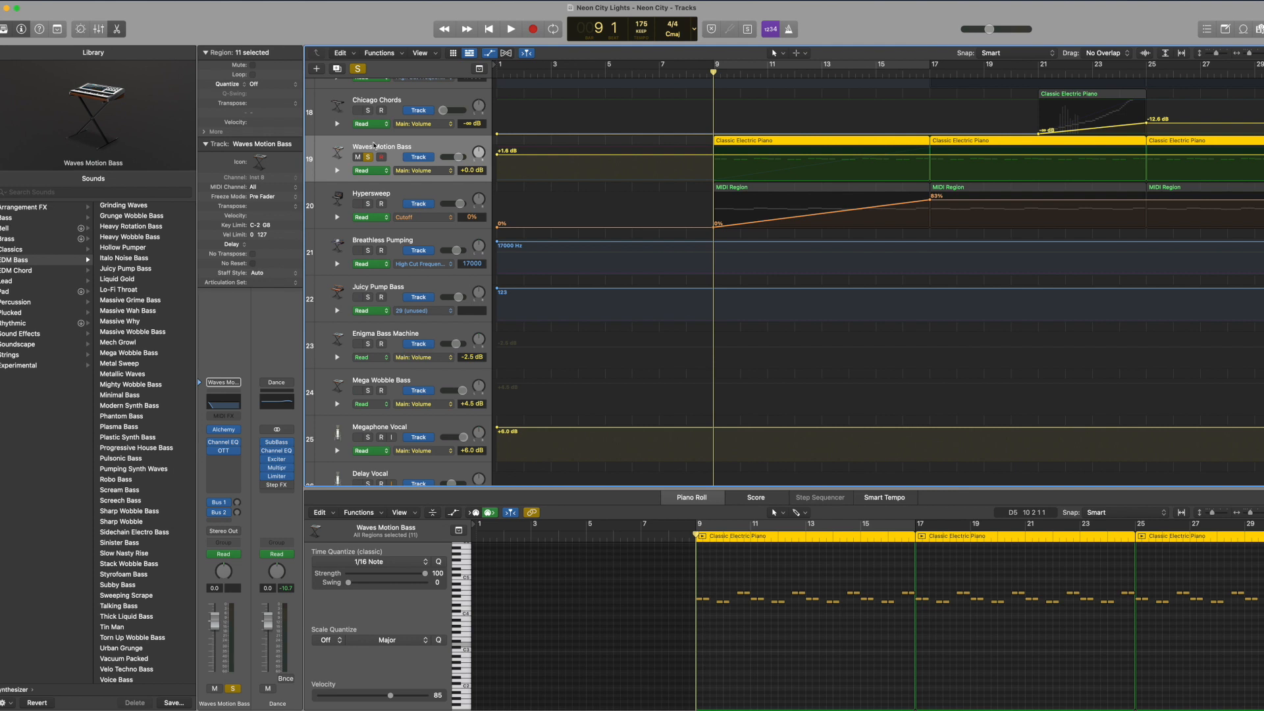
# Step: Show the Detune automation of the Waves Motion Bass track and remove its point at bar 1
pyautogui.click(413, 171)
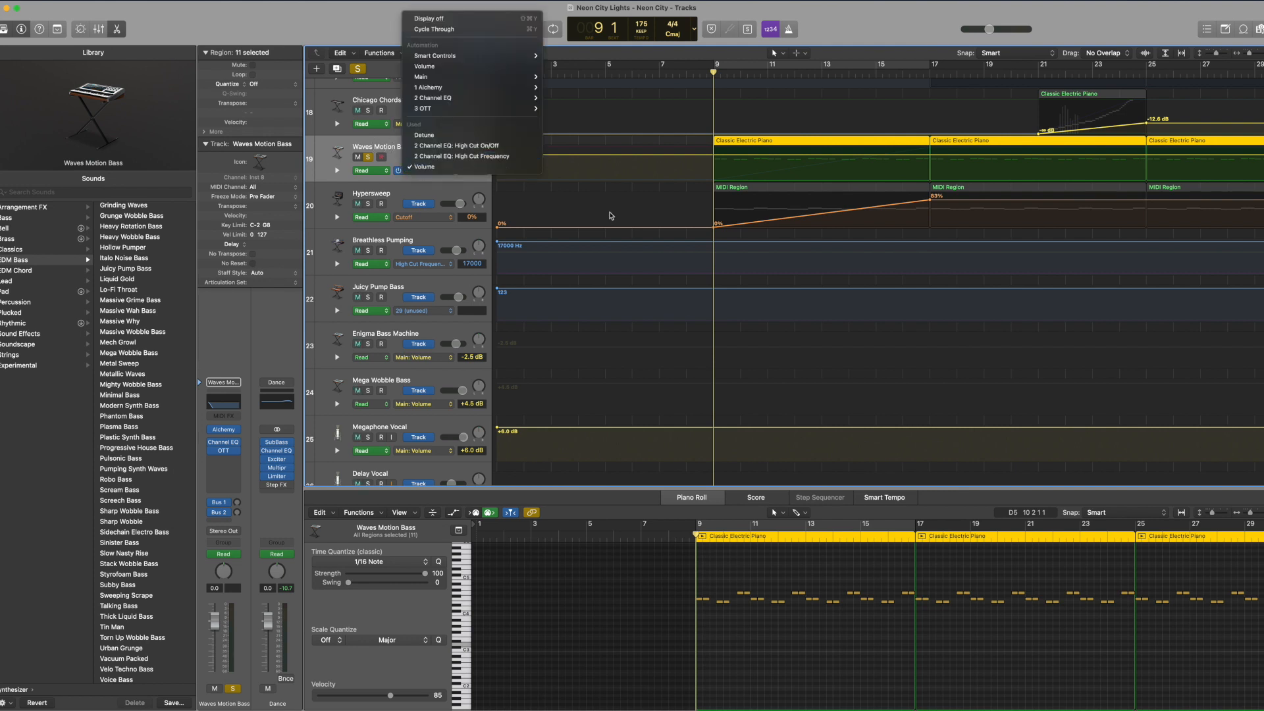
pyautogui.click(424, 135)
pyautogui.hscroll(-2, 536, 174)
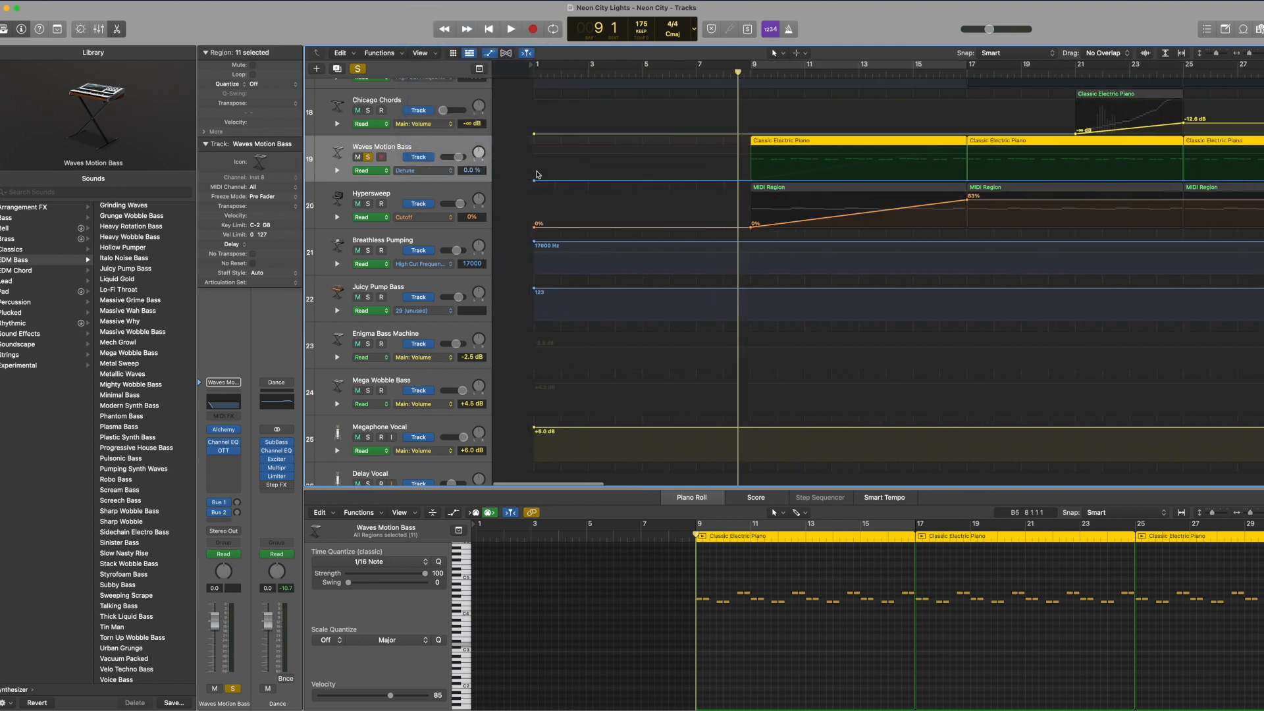
pyautogui.click(499, 182)
# Step: Display the Waves Motion Bass track's Channel EQ High Cut On/Off automation and follow its changes across the arrangement
pyautogui.click(405, 171)
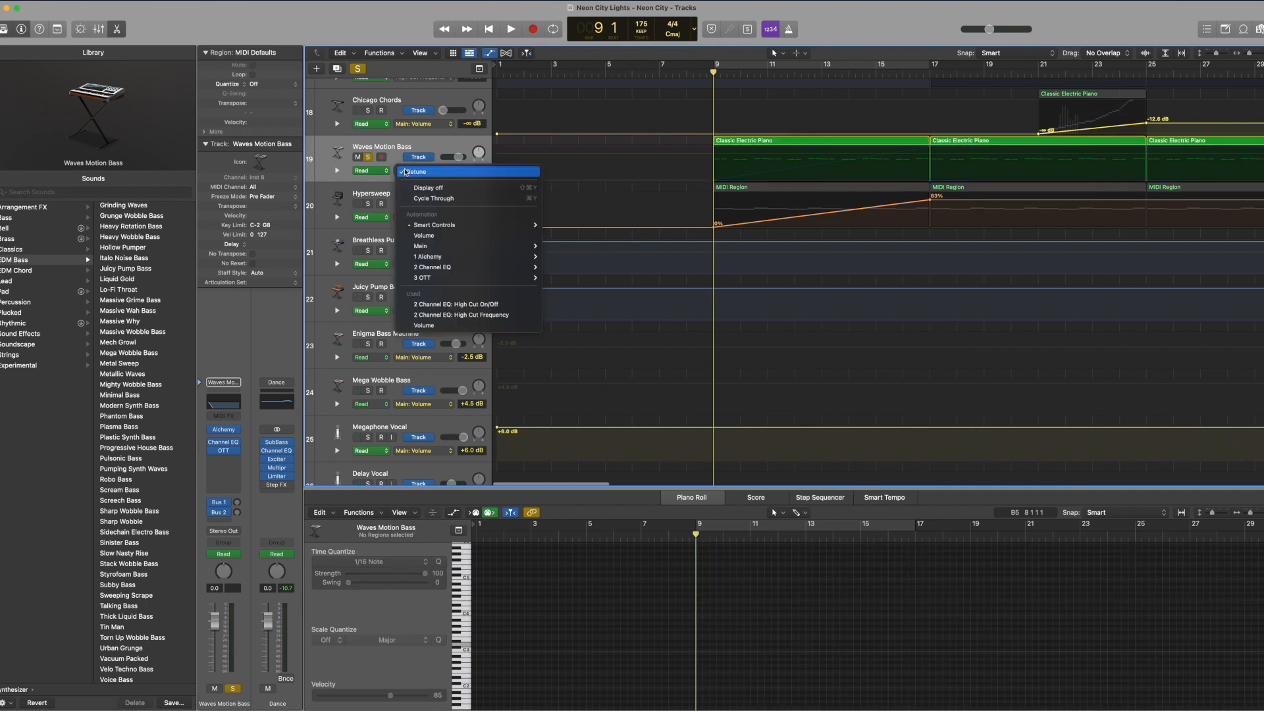
pyautogui.click(447, 304)
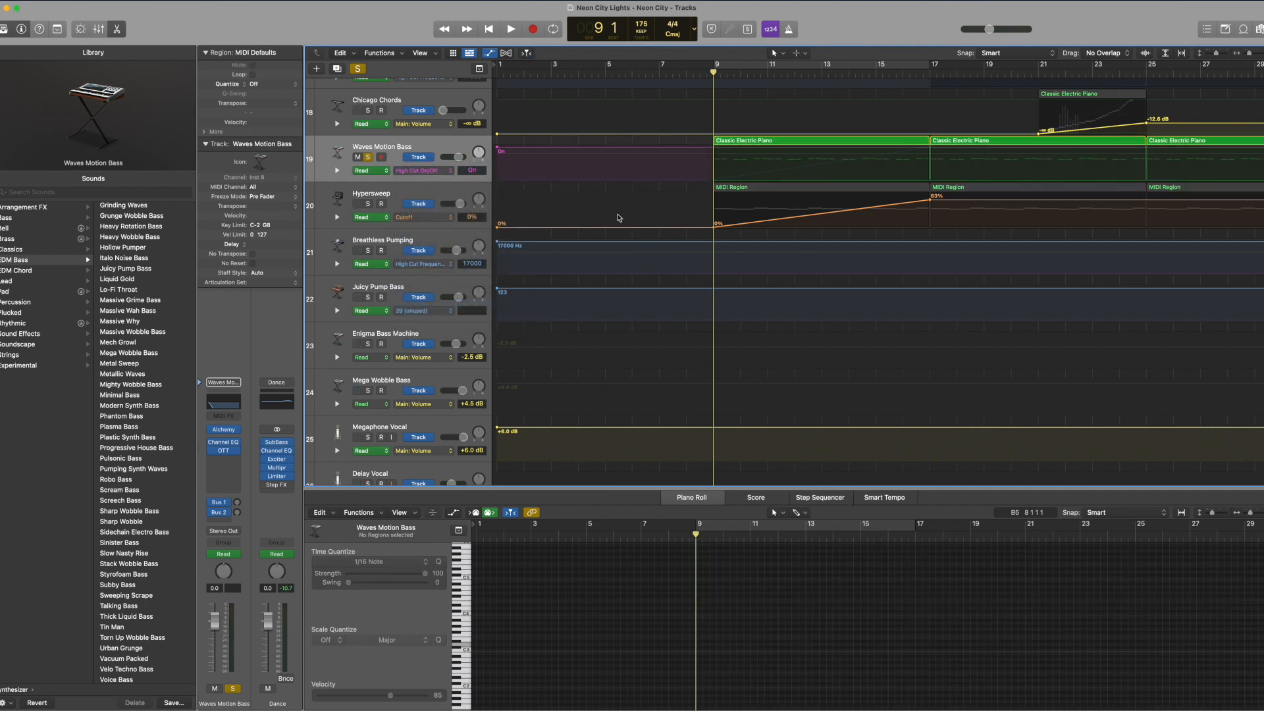
pyautogui.hscroll(6, 649, 170)
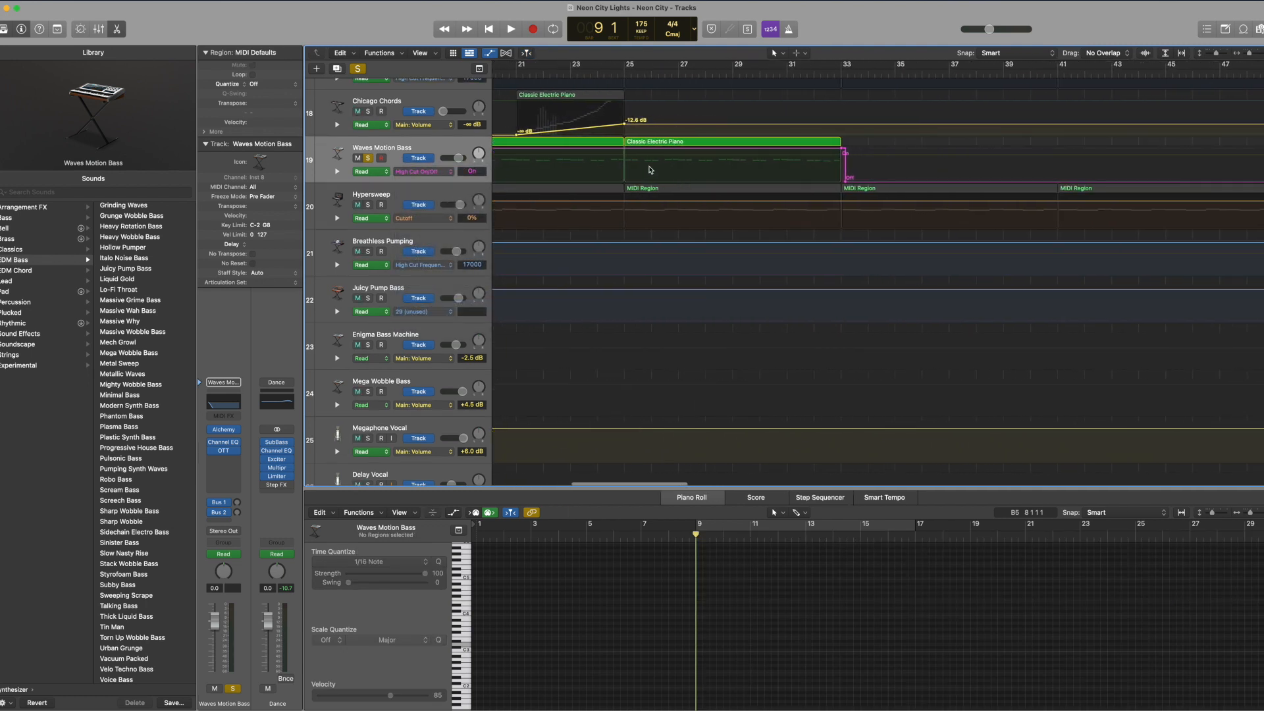
pyautogui.hscroll(5, 649, 170)
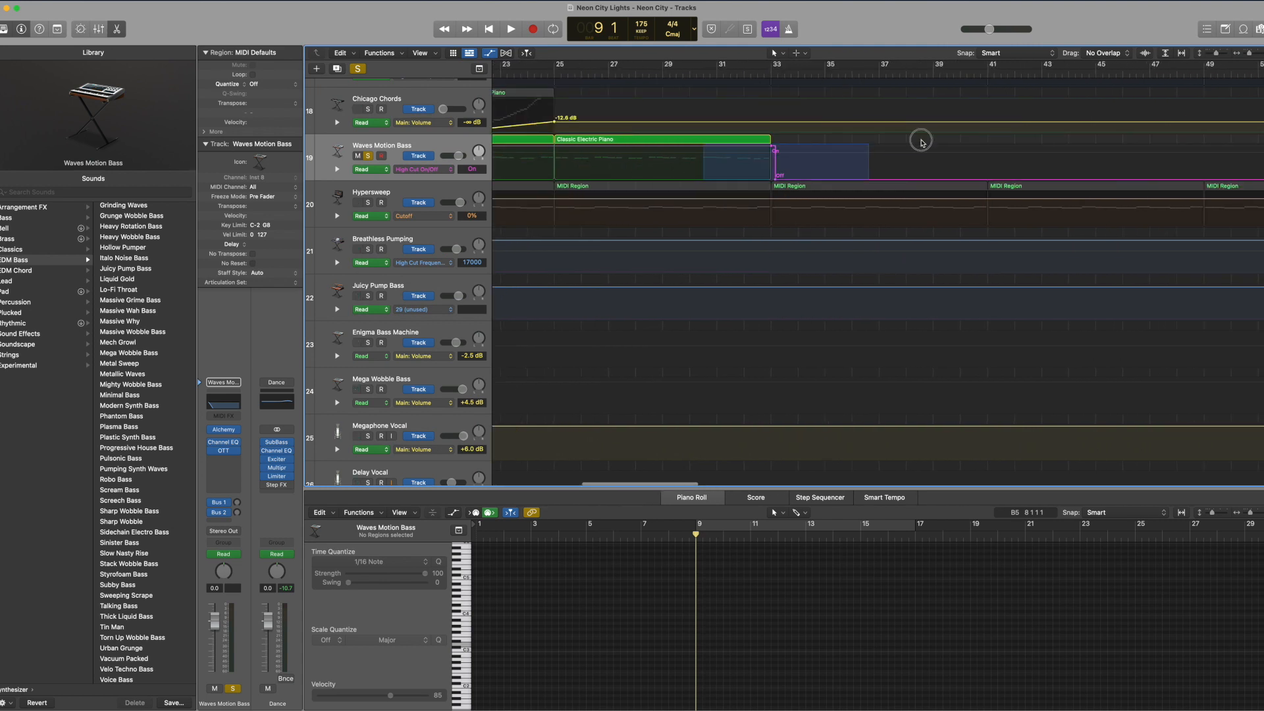
pyautogui.hscroll(20, 691, 169)
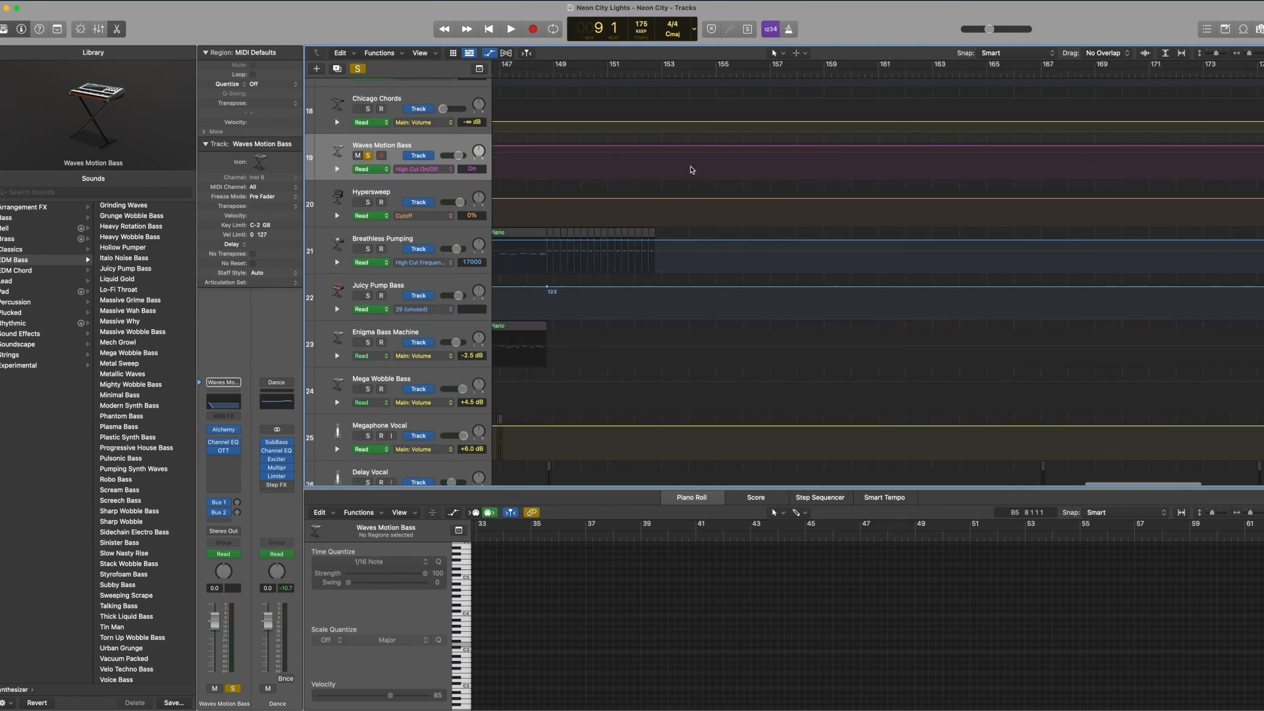
# Step: Place the playhead at bar 9 and display the Waves Motion Bass track's Channel EQ High Cut Frequency automation
pyautogui.press('Return')
pyautogui.click(419, 169)
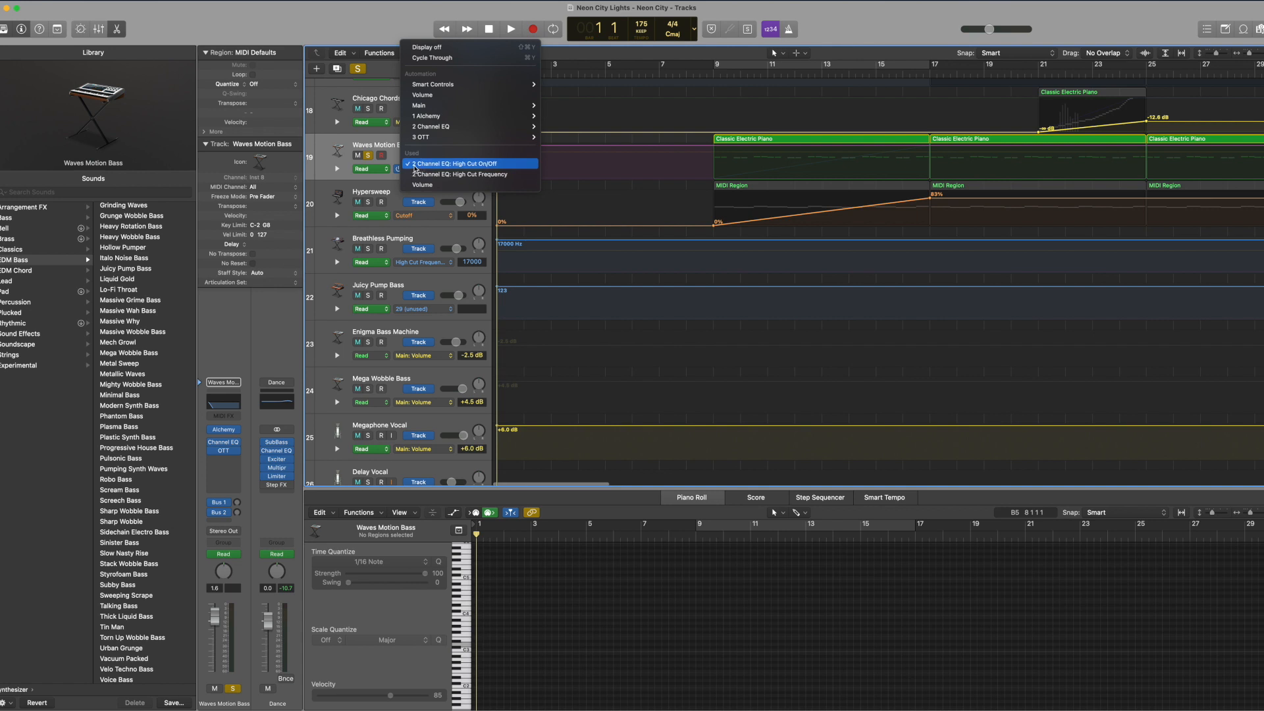
pyautogui.click(434, 175)
pyautogui.click(706, 75)
pyautogui.click(438, 170)
pyautogui.click(401, 166)
pyautogui.click(444, 168)
pyautogui.click(449, 176)
pyautogui.click(442, 170)
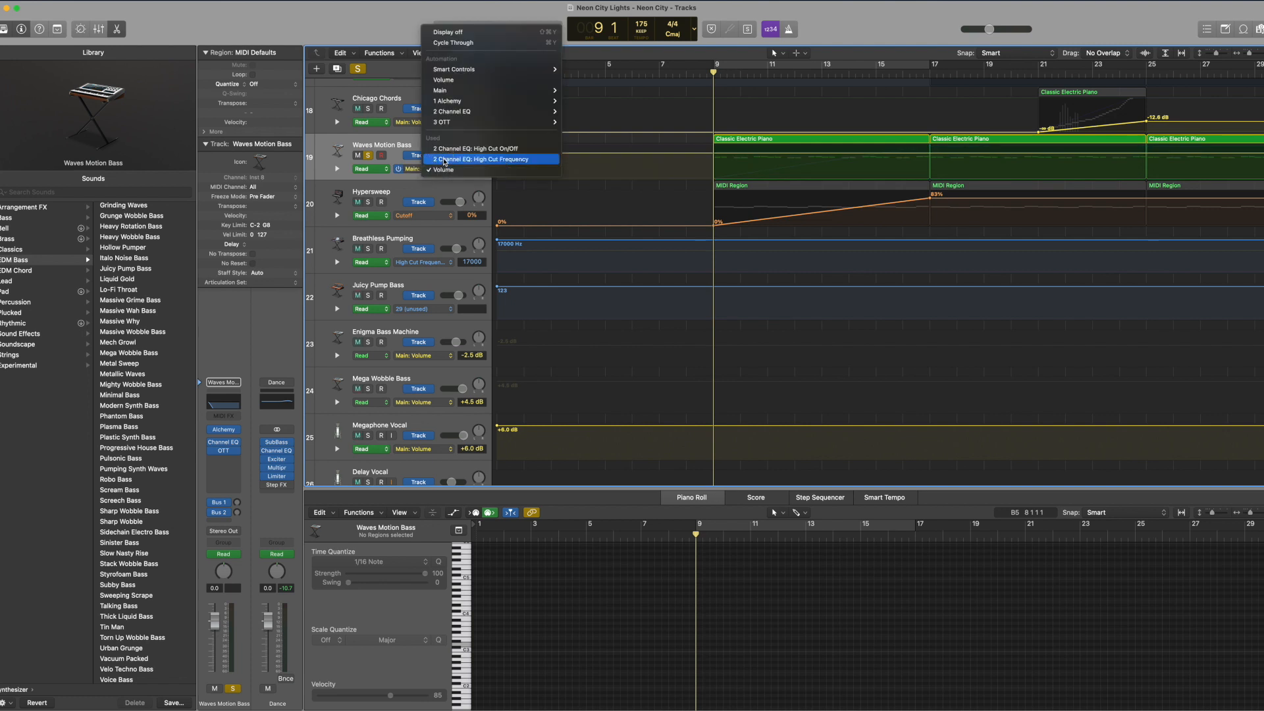
pyautogui.click(445, 159)
pyautogui.hscroll(5, 683, 159)
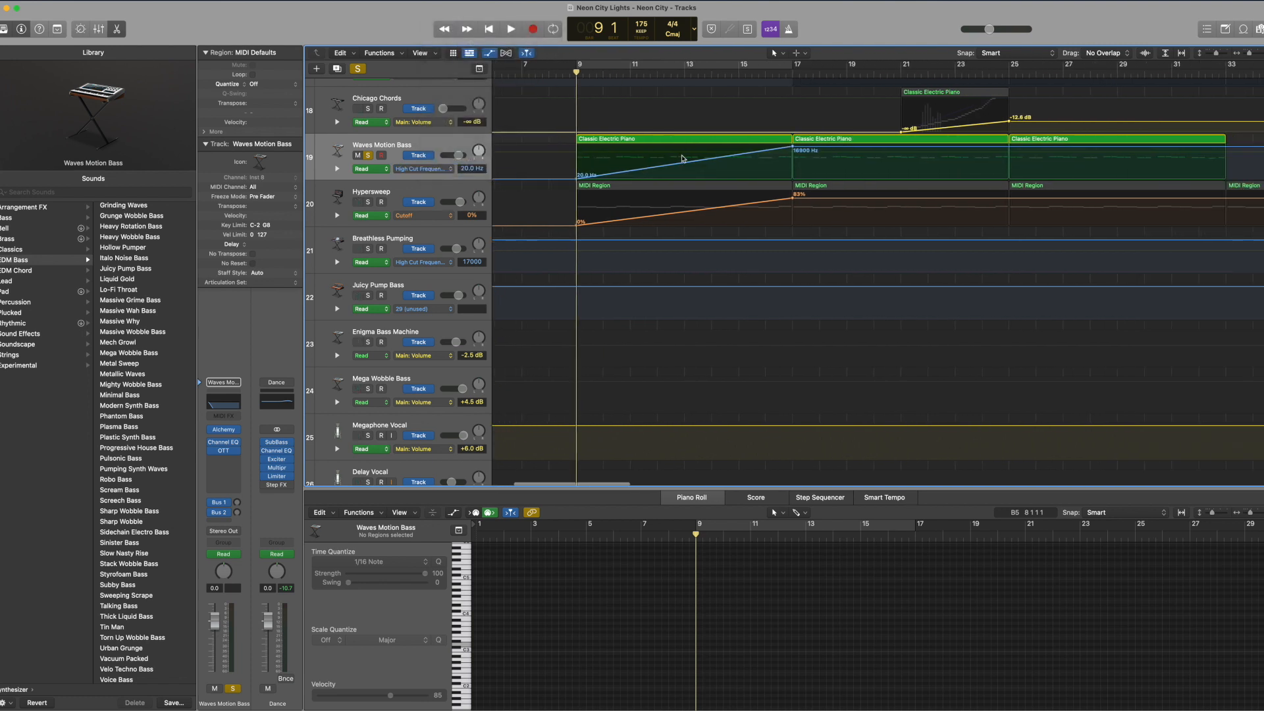
# Step: Cycle bars 9 to 17 and play the Waves Motion Bass while watching its high cut filter in the Channel EQ
pyautogui.press('c')
pyautogui.press('space')
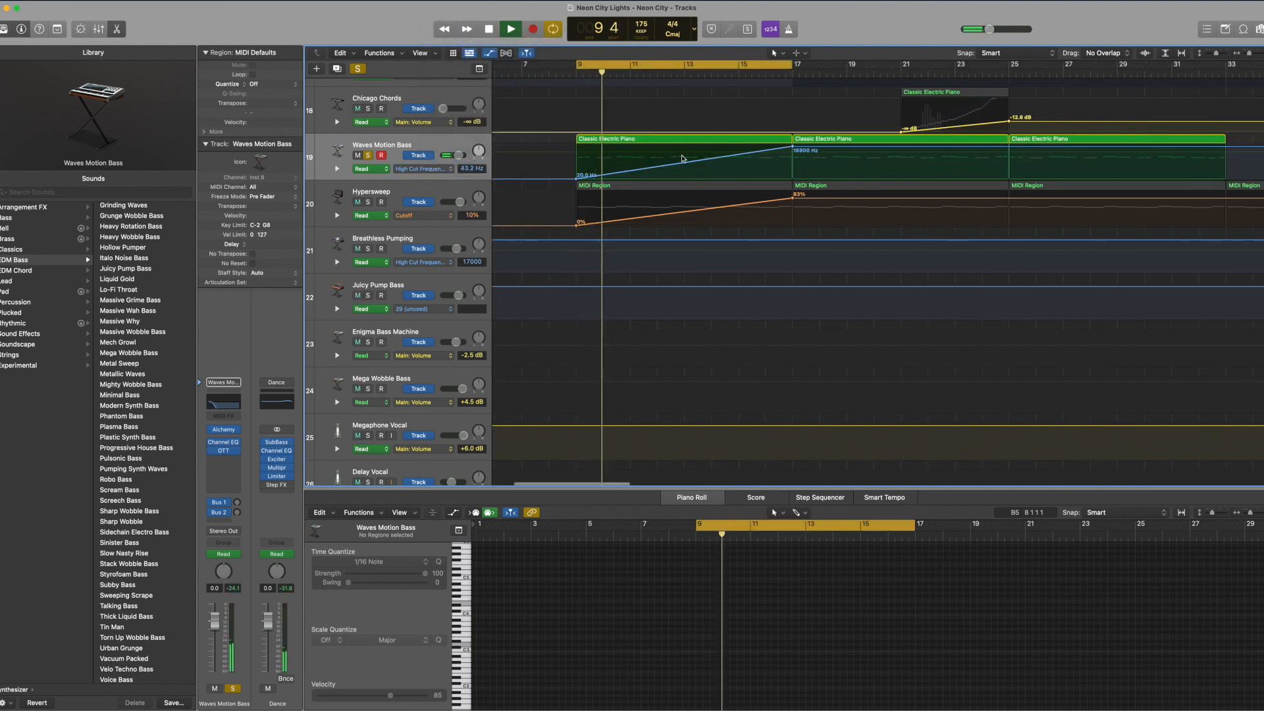
pyautogui.press('v')
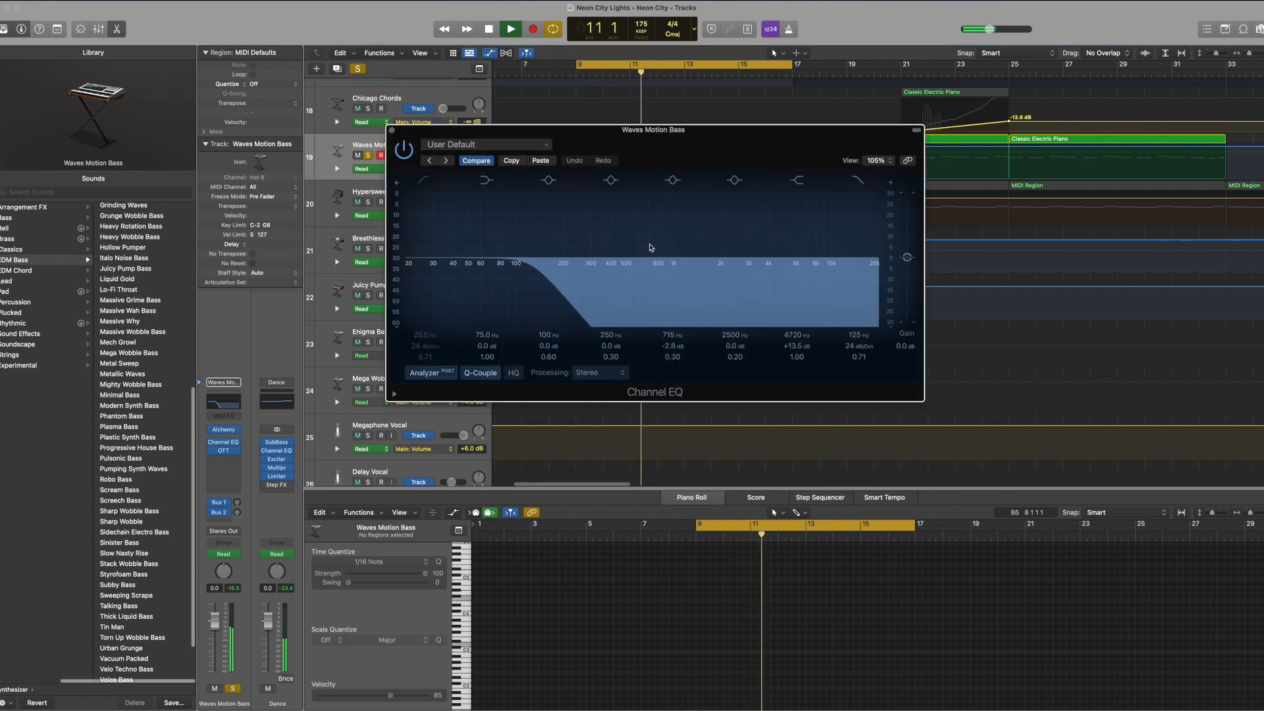
pyautogui.moveTo(685, 156); pyautogui.dragTo(684, 212)
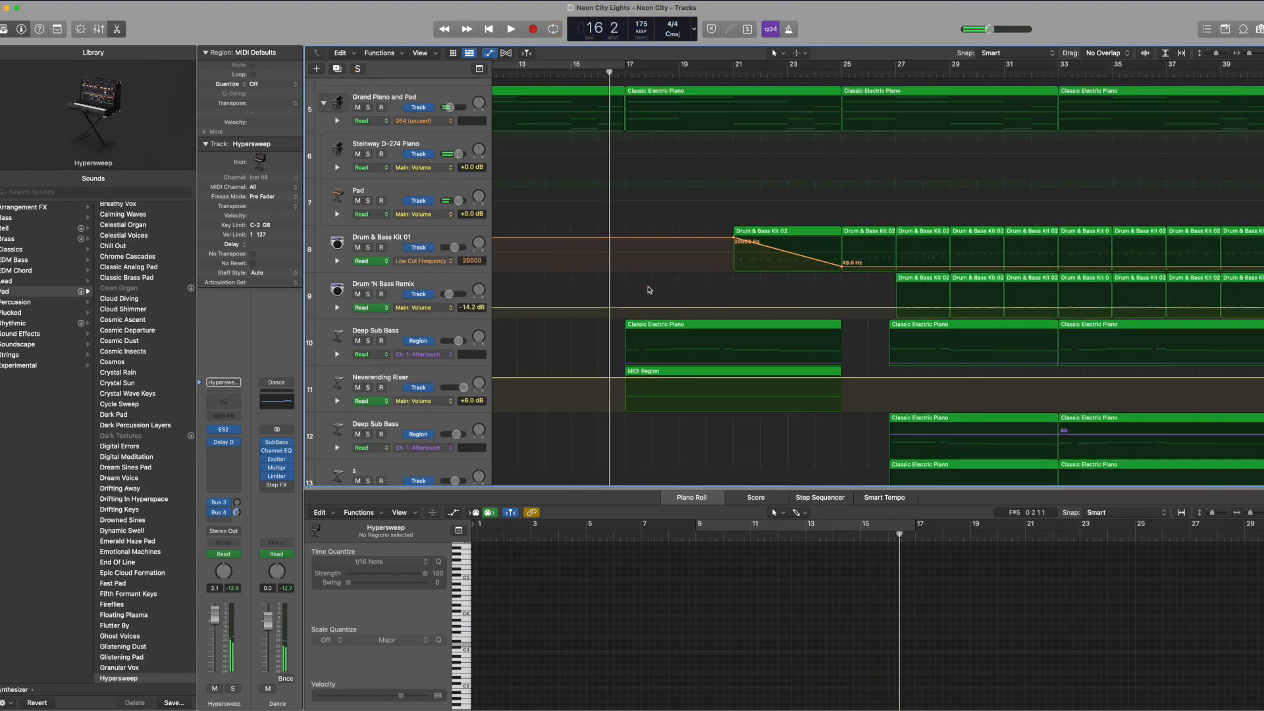
# Step: Place the playhead at bar 17 and solo the Deep Sub Bass on track 10
pyautogui.click(625, 71)
pyautogui.scroll(4, 407, 125)
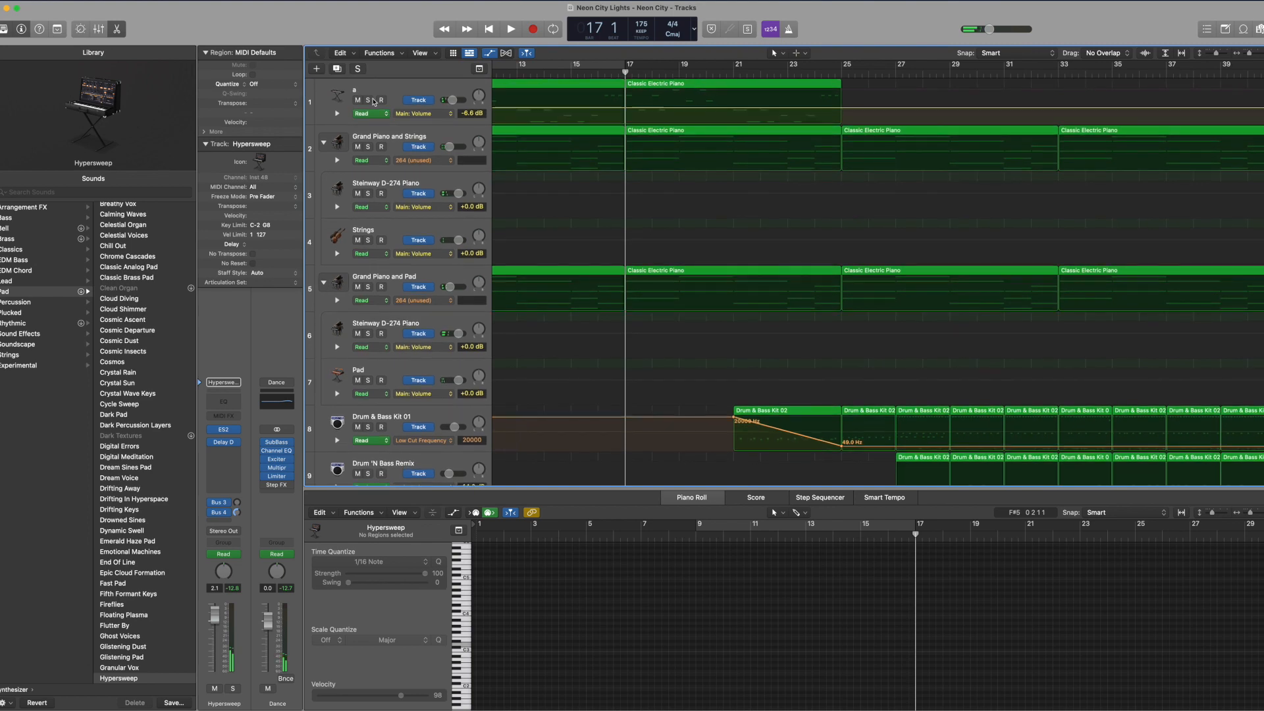
pyautogui.scroll(-3, 623, 347)
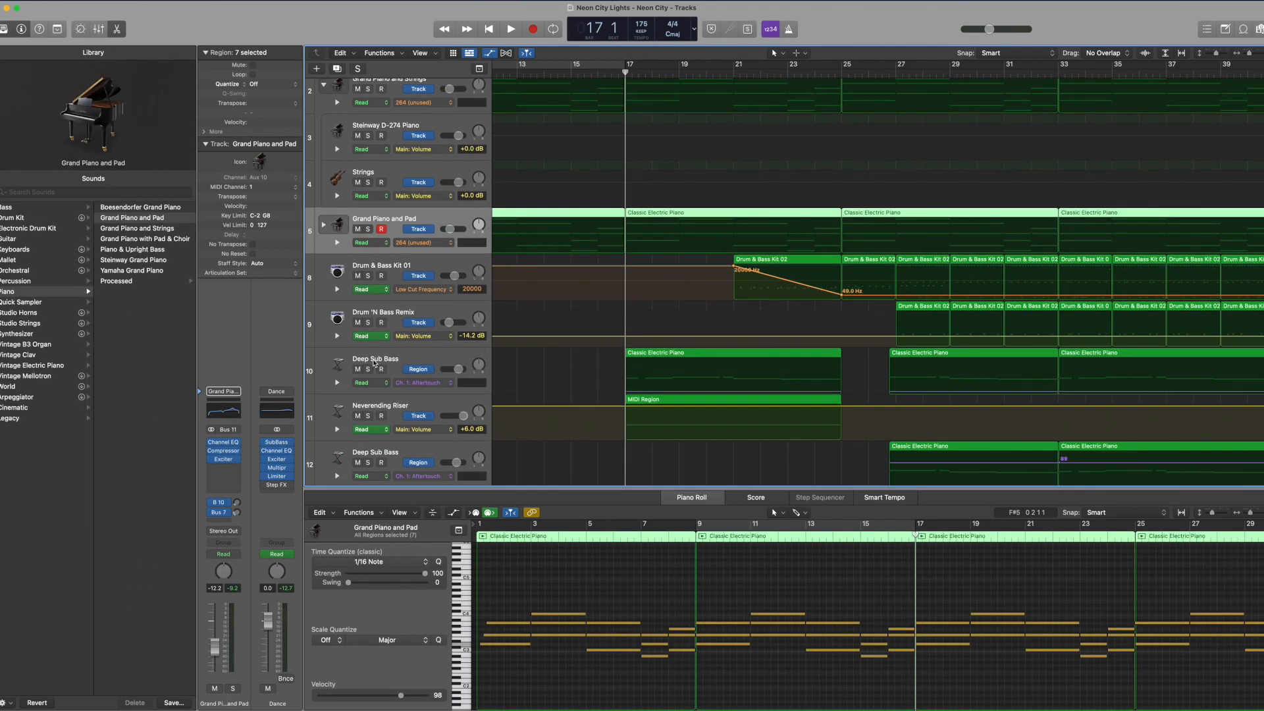
pyautogui.click(389, 352)
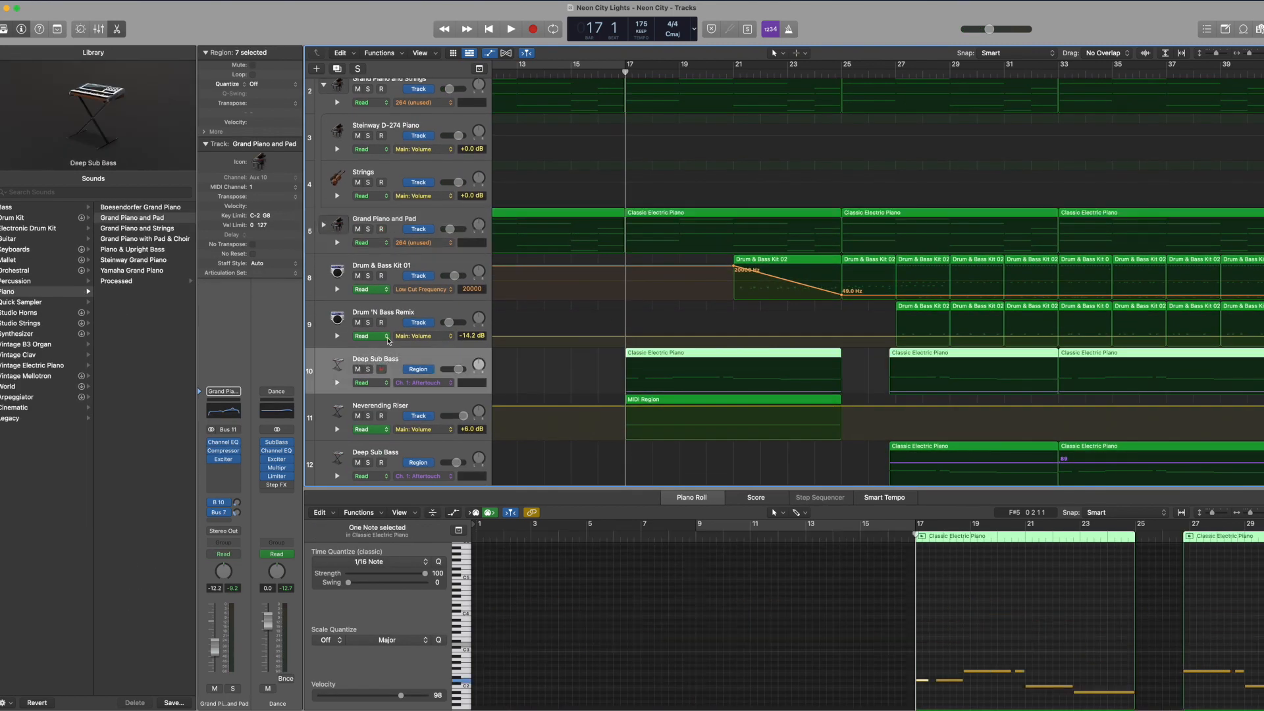
pyautogui.click(368, 369)
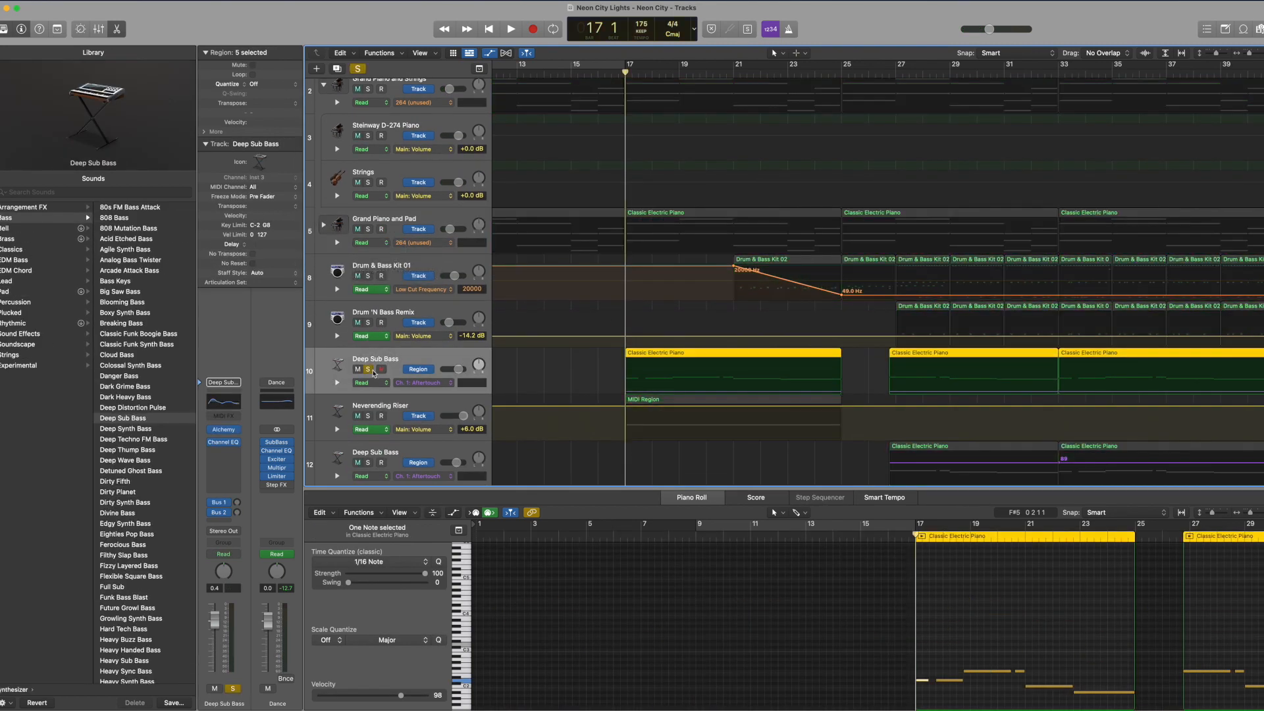
# Step: Cycle bars 17 to 25 and play the soloed Deep Sub Bass while examining its notes in the Piano Roll
pyautogui.press('c')
pyautogui.moveTo(555, 64); pyautogui.dragTo(742, 88)
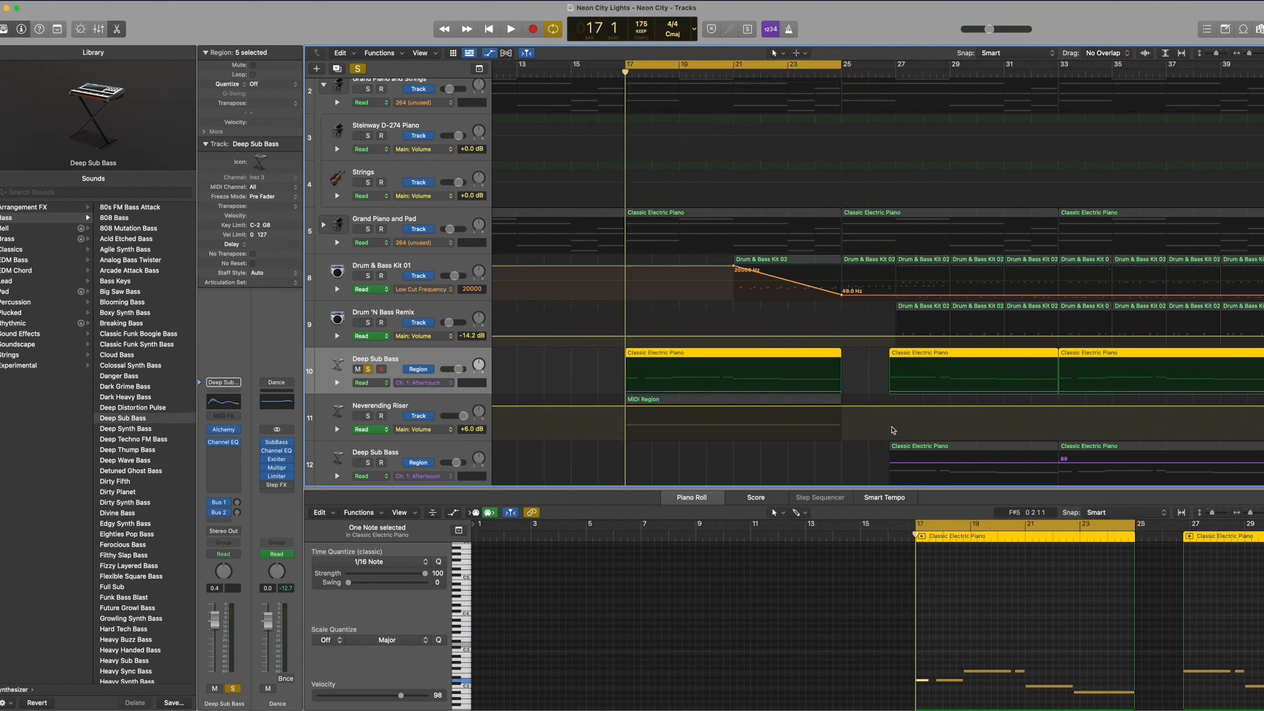
pyautogui.press('space')
pyautogui.click(1255, 512)
pyautogui.moveTo(1255, 512); pyautogui.dragTo(1253, 512)
pyautogui.click(1014, 614)
pyautogui.hscroll(5, 1012, 611)
pyautogui.scroll(-1, 1012, 611)
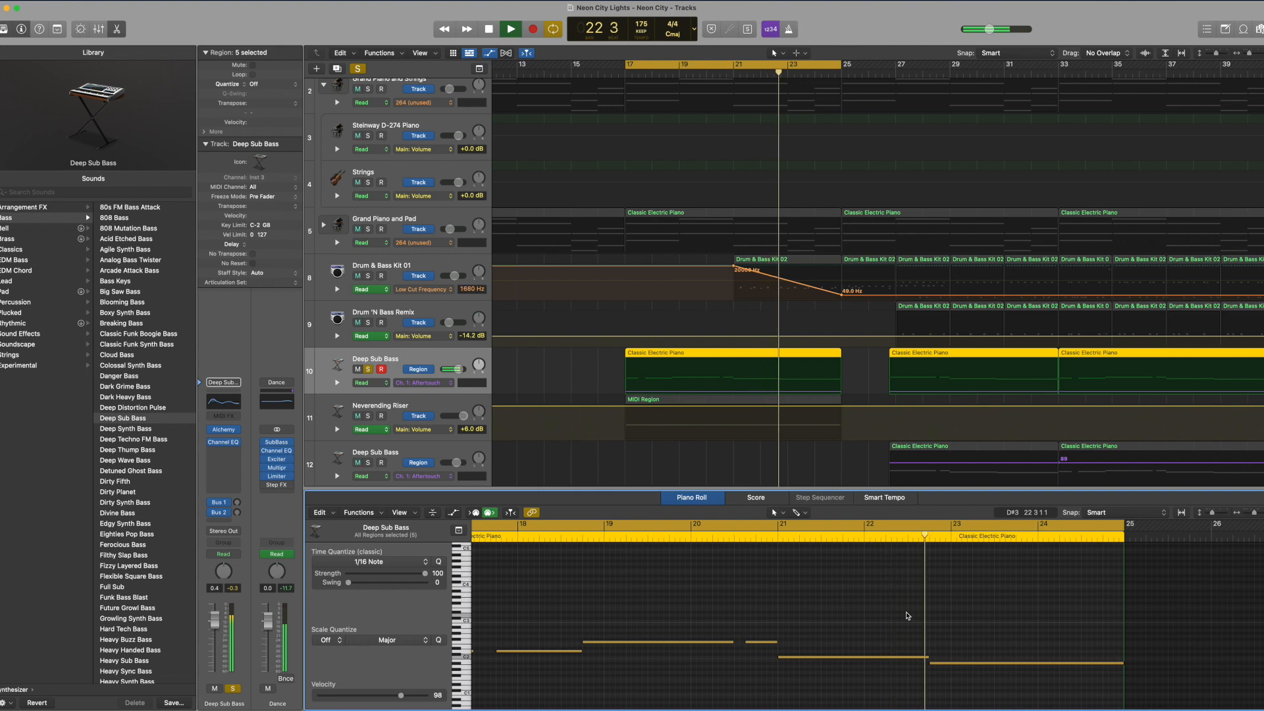
# Step: Inspect the Deep Sub Bass track's Channel EQ curve during playback, then stop and close the plug-in
pyautogui.press('space')
pyautogui.click(219, 406)
pyautogui.press('space')
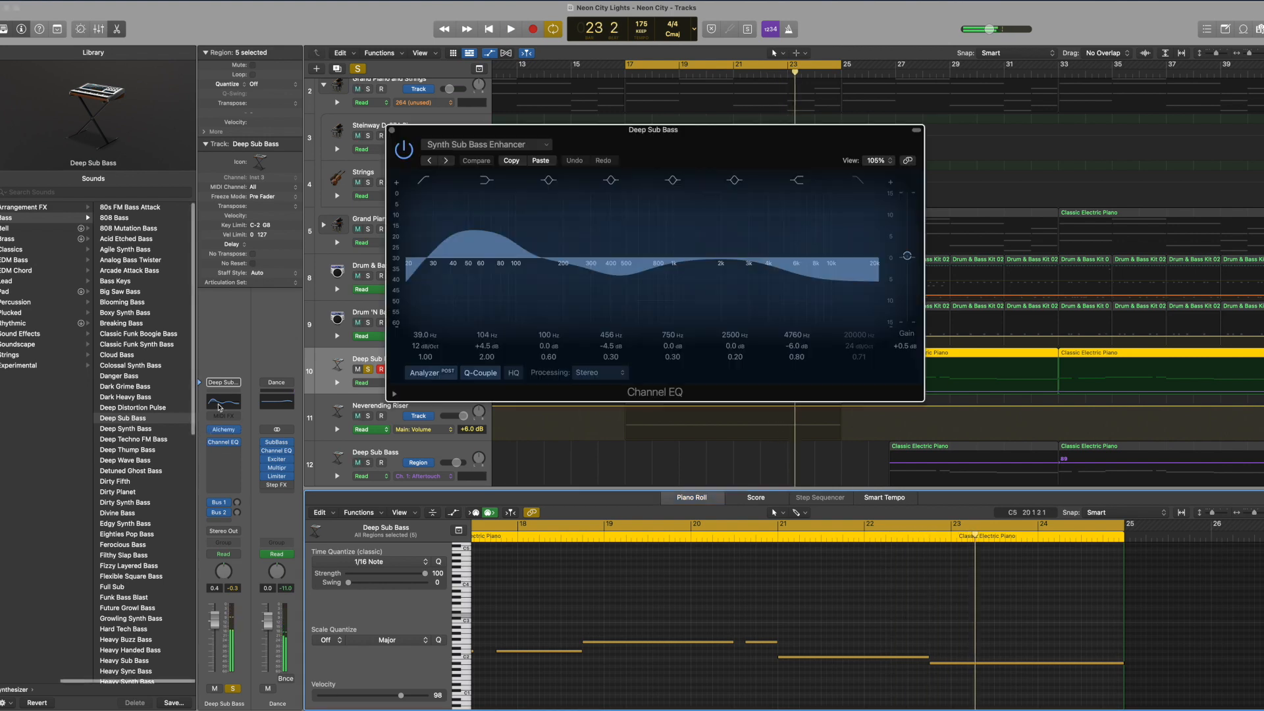
pyautogui.press('space')
pyautogui.click(390, 131)
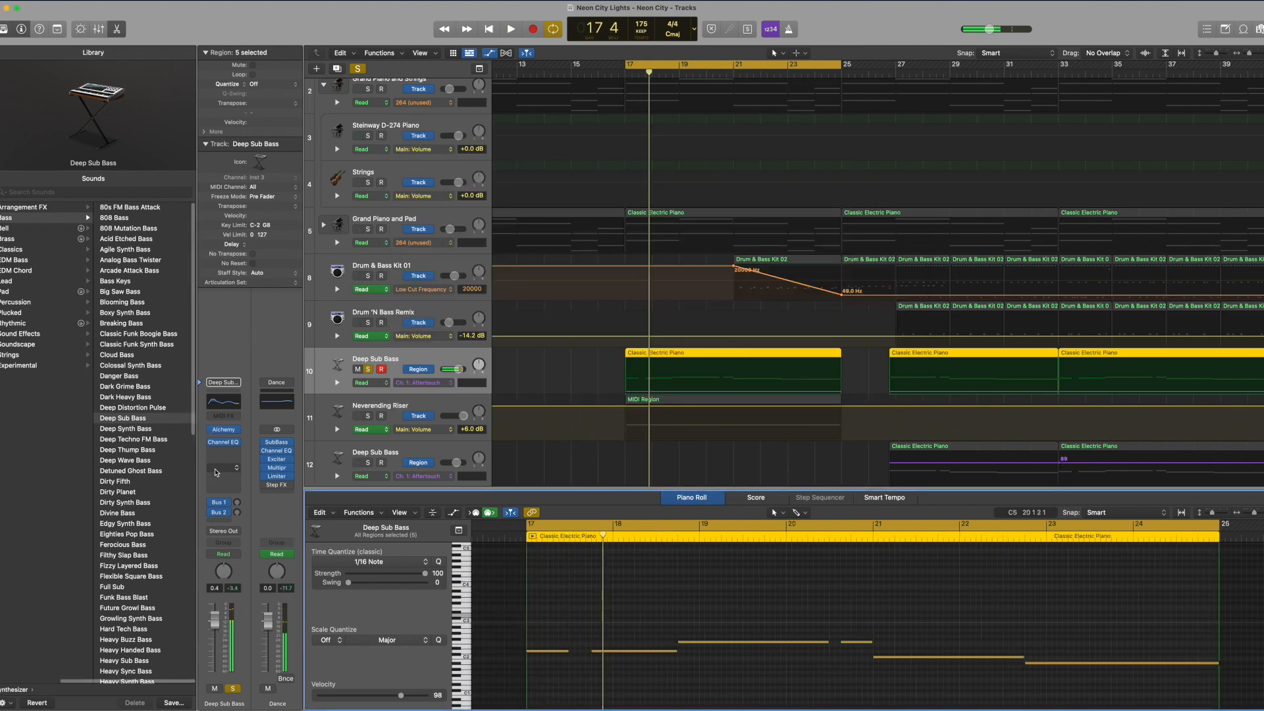
# Step: Insert the SubBass plug-in after the Channel EQ on the Deep Sub Bass track and try a higher center frequency for its High range
pyautogui.click(230, 452)
pyautogui.moveTo(249, 703)
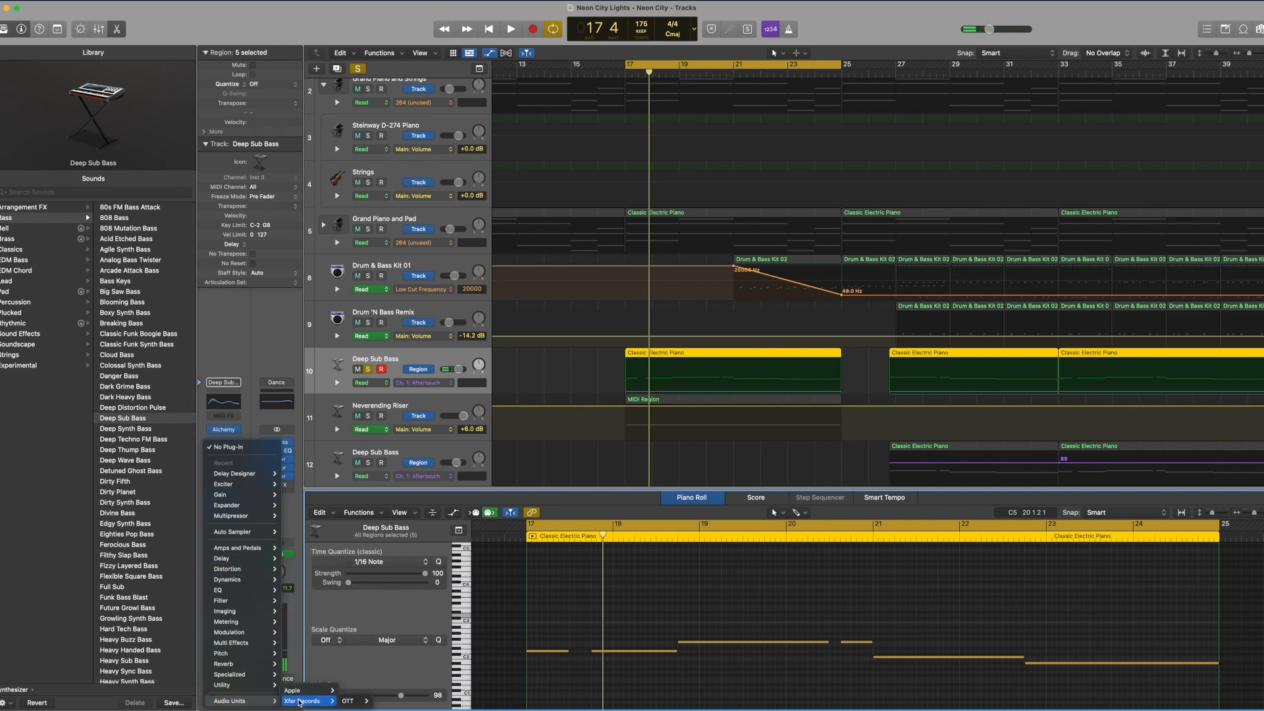
pyautogui.moveTo(237, 678)
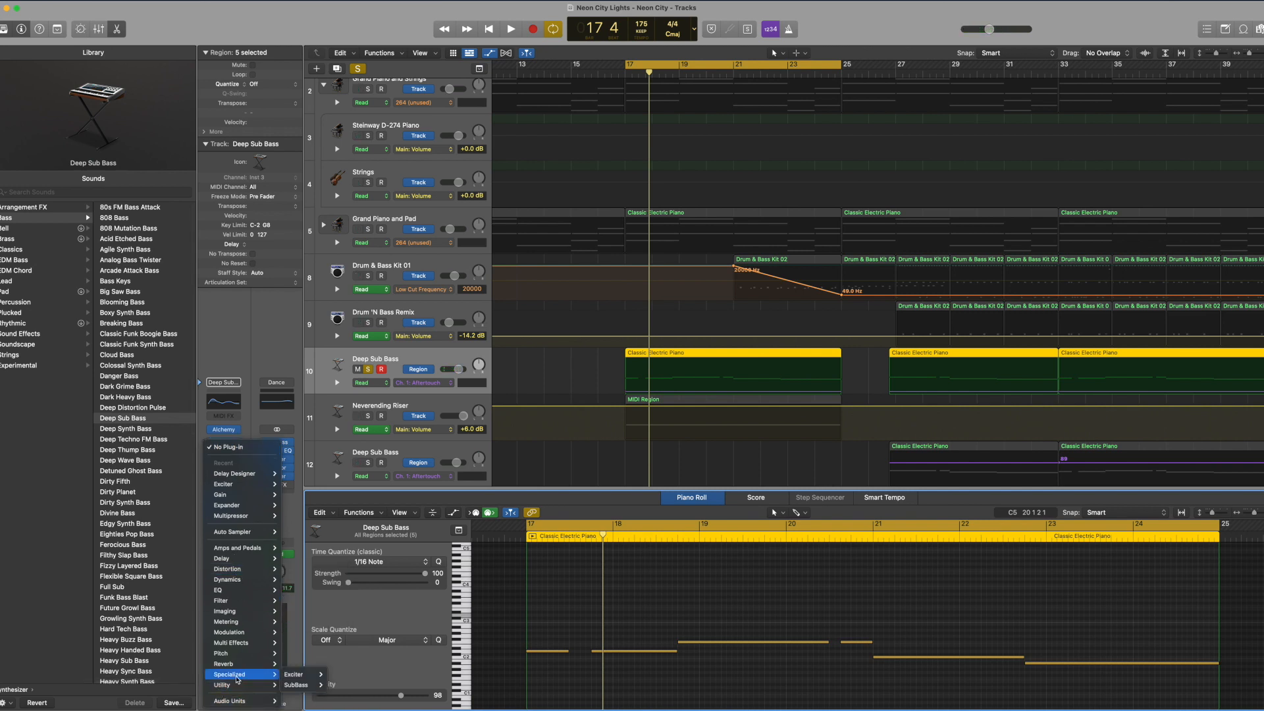
pyautogui.click(339, 684)
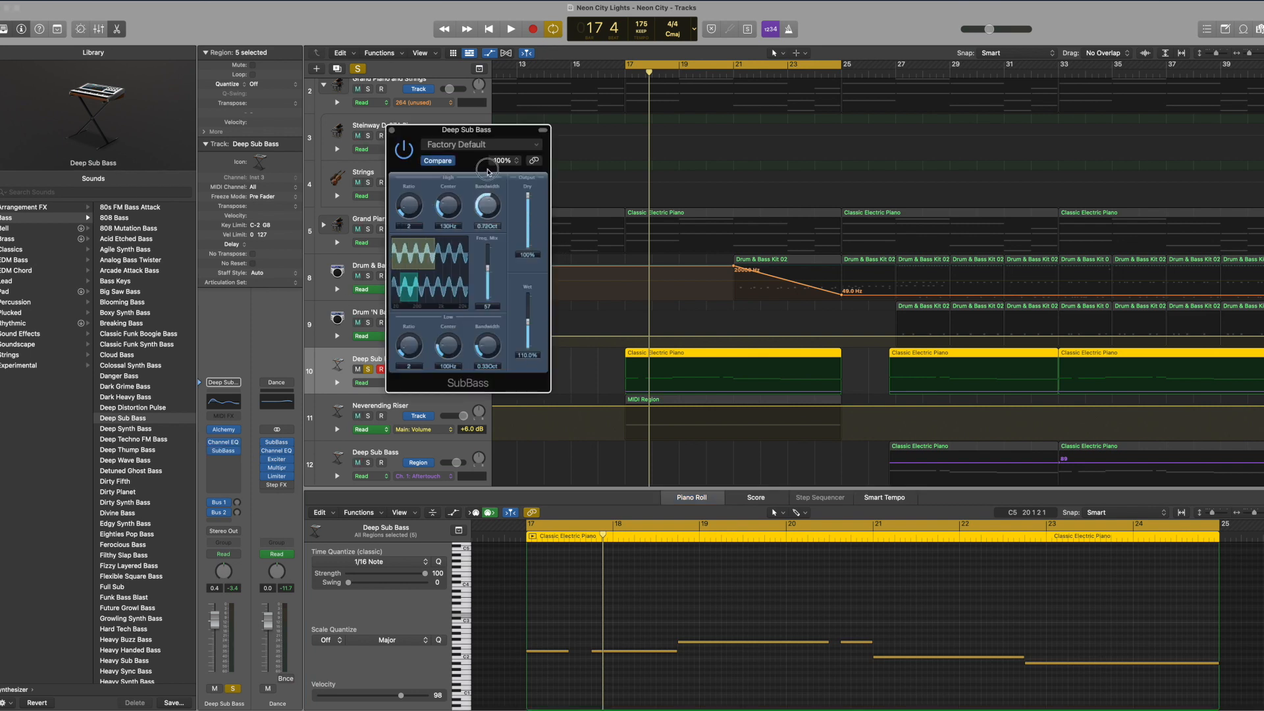
pyautogui.moveTo(448, 205); pyautogui.dragTo(452, 178)
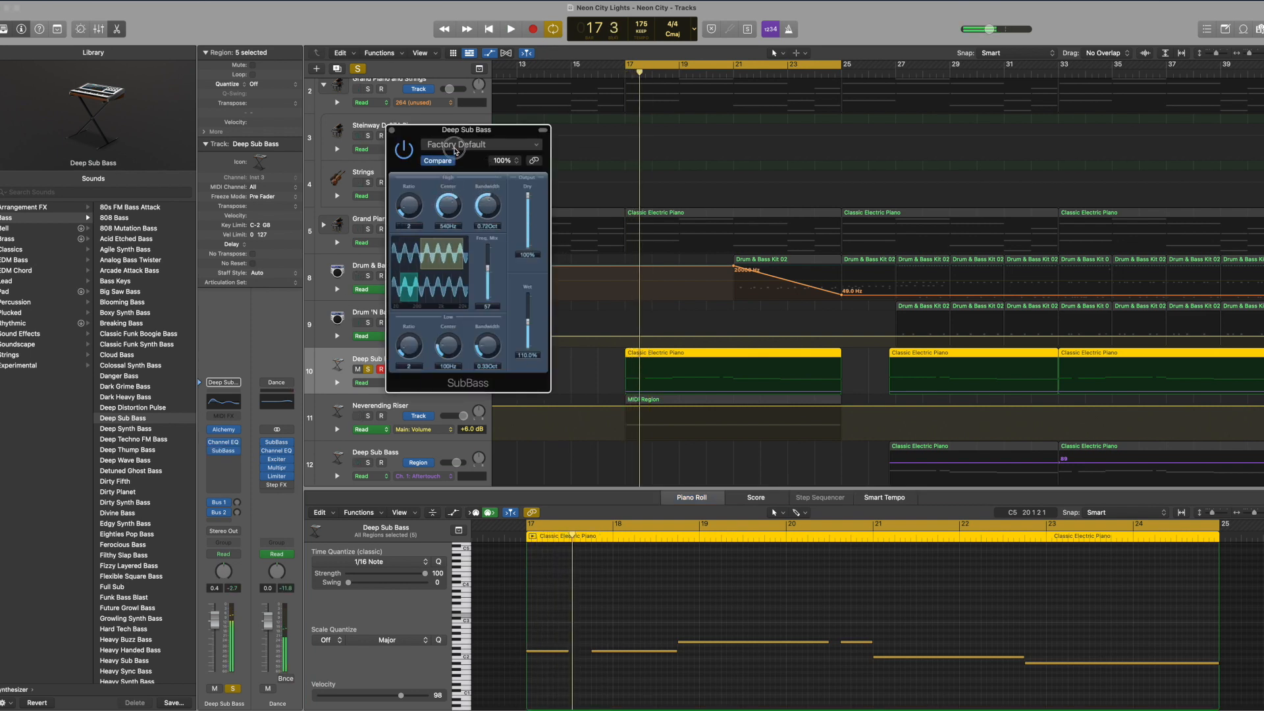
# Step: Load the Bass Booster preset in SubBass, audition the Deep Sub Bass with it and close the plug-in
pyautogui.click(454, 149)
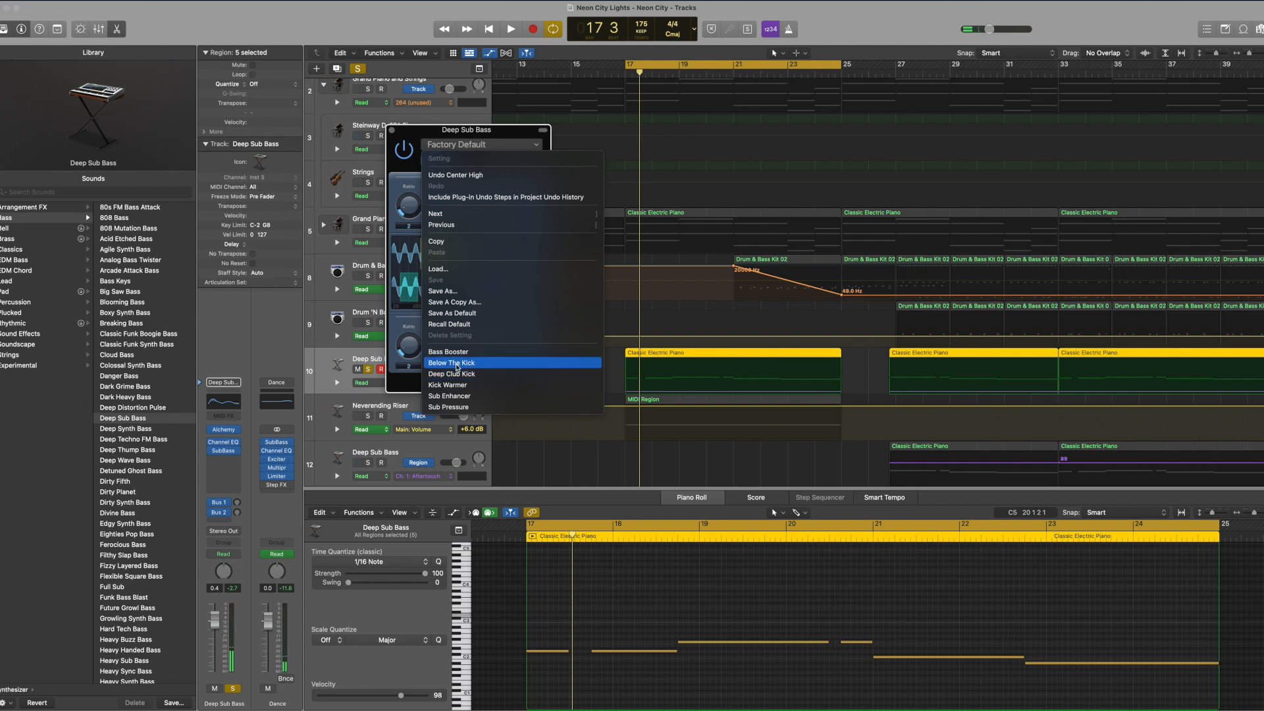
pyautogui.click(460, 352)
pyautogui.press('space')
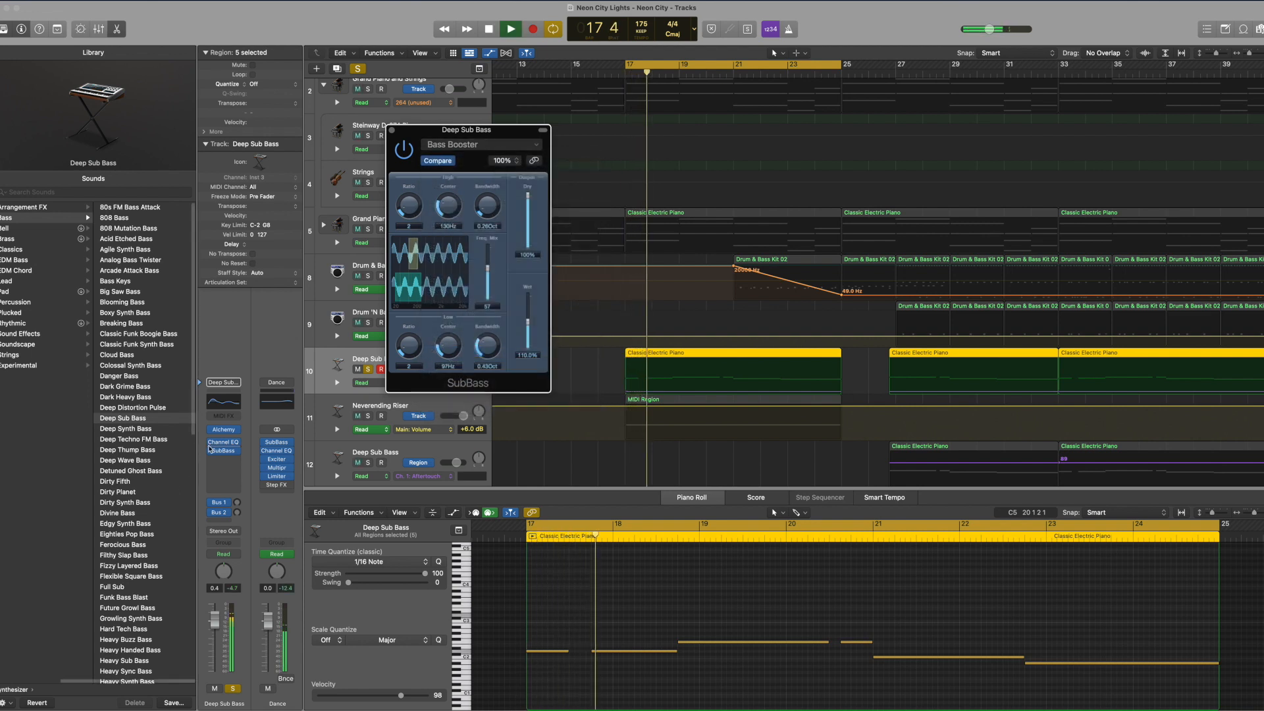
pyautogui.click(211, 452)
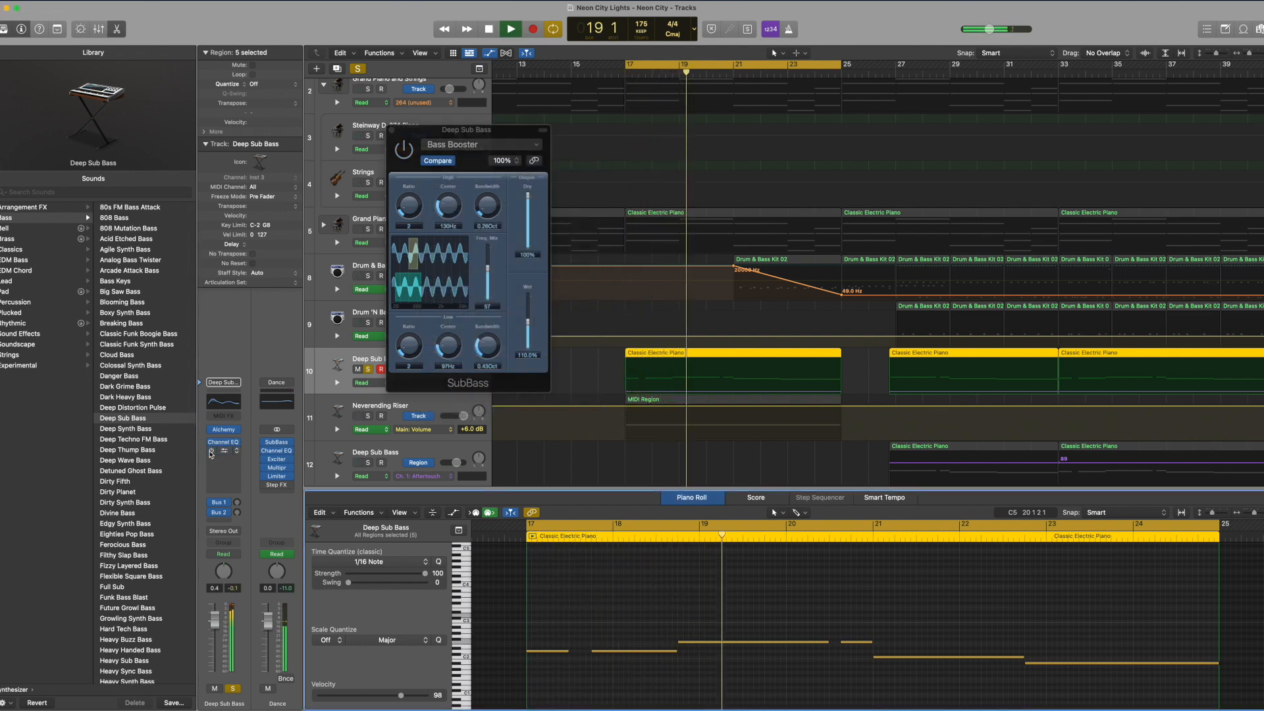
pyautogui.click(389, 131)
# Step: Solo the Neverending Riser track, listen to its region and check its plug-in settings
pyautogui.click(368, 416)
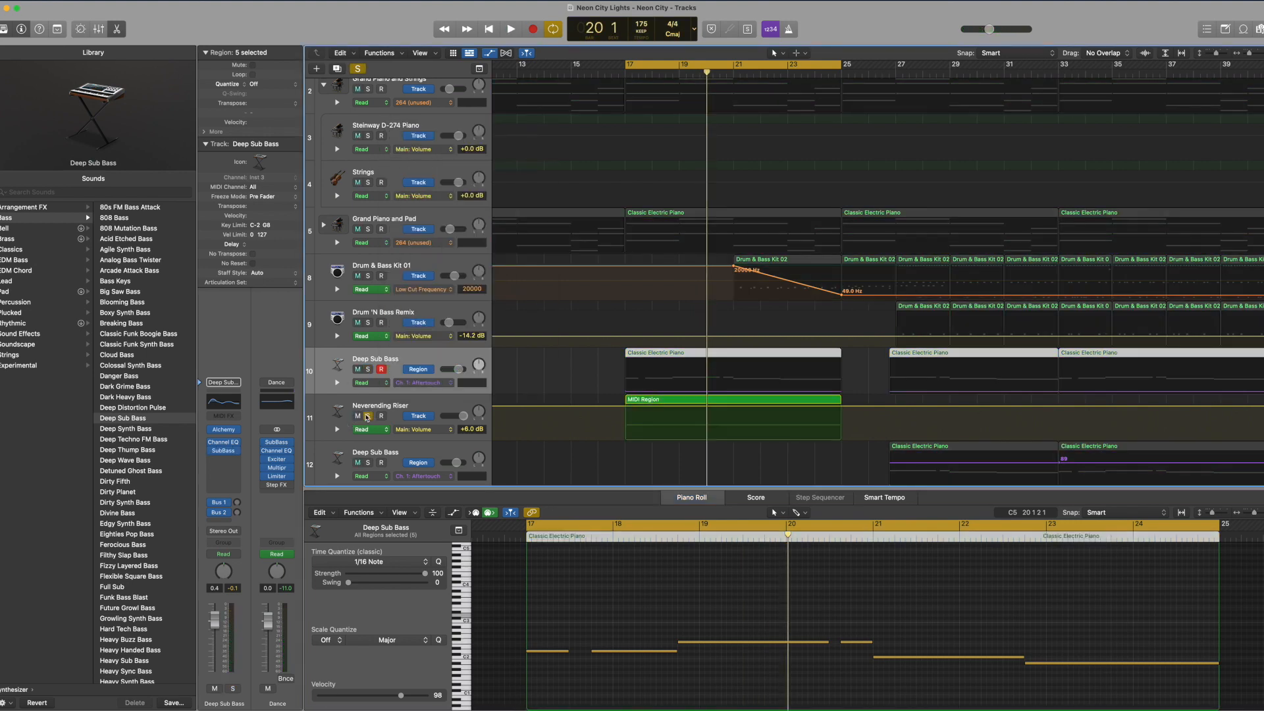
pyautogui.click(367, 416)
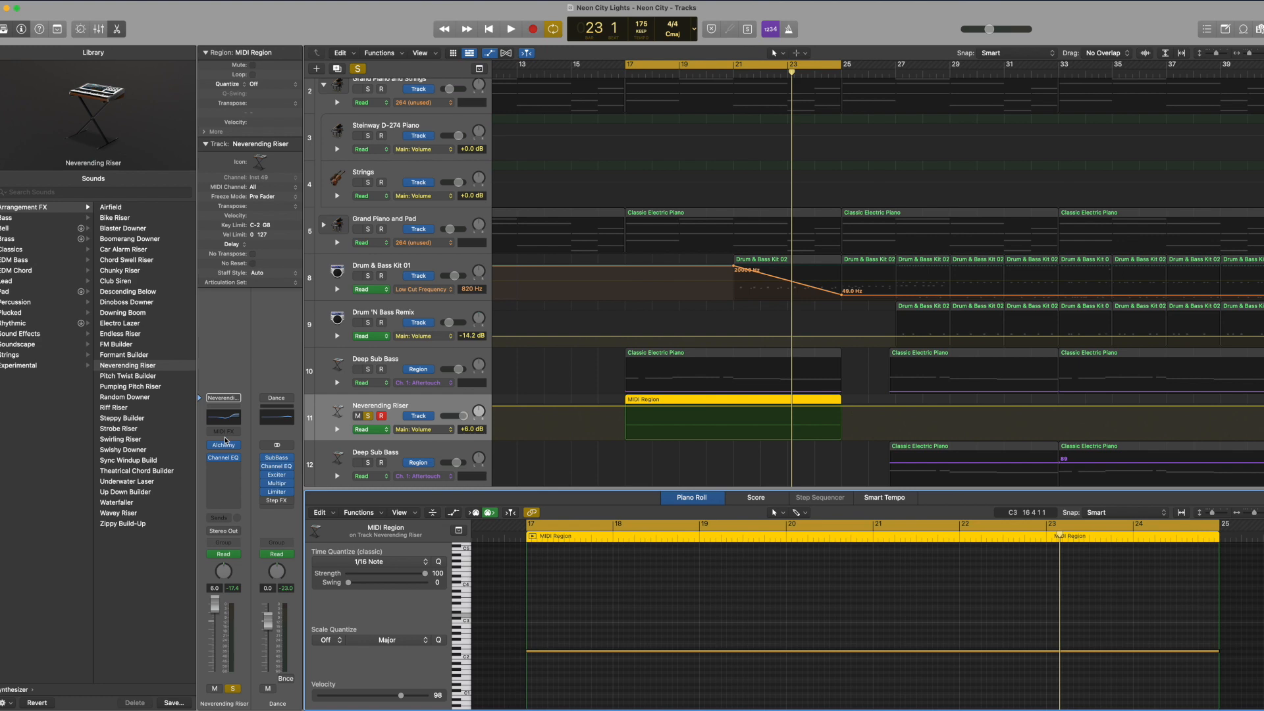
pyautogui.moveTo(738, 159); pyautogui.dragTo(759, 183)
pyautogui.press('super+w')
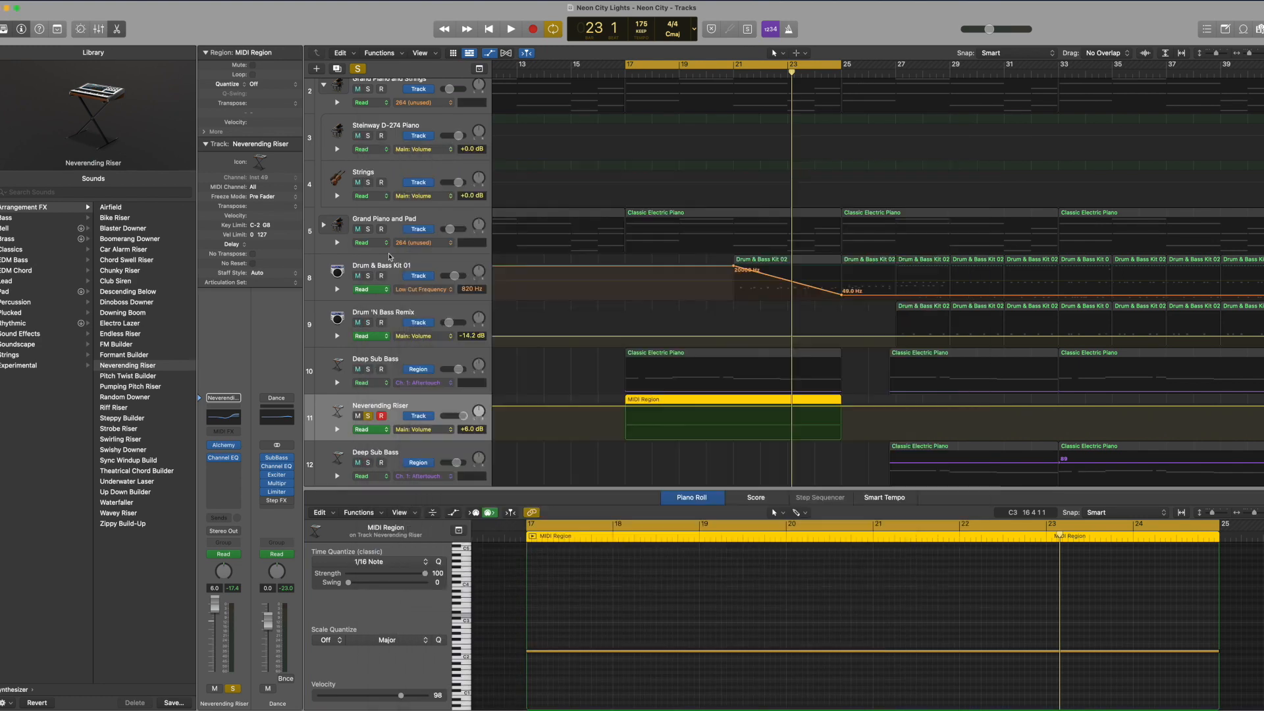
# Step: Unsolo the Neverending Riser track and make sure it is unmuted
pyautogui.click(369, 416)
pyautogui.scroll(-8, 693, 410)
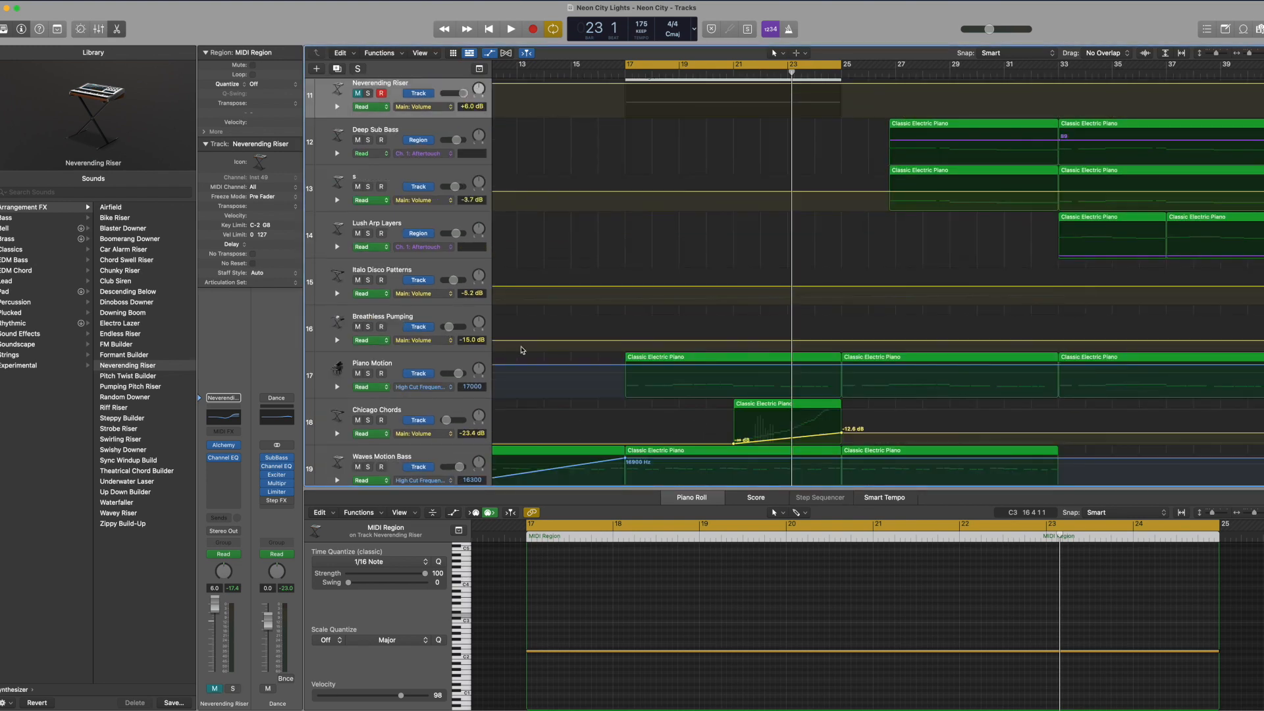
pyautogui.scroll(1, 469, 286)
pyautogui.click(354, 130)
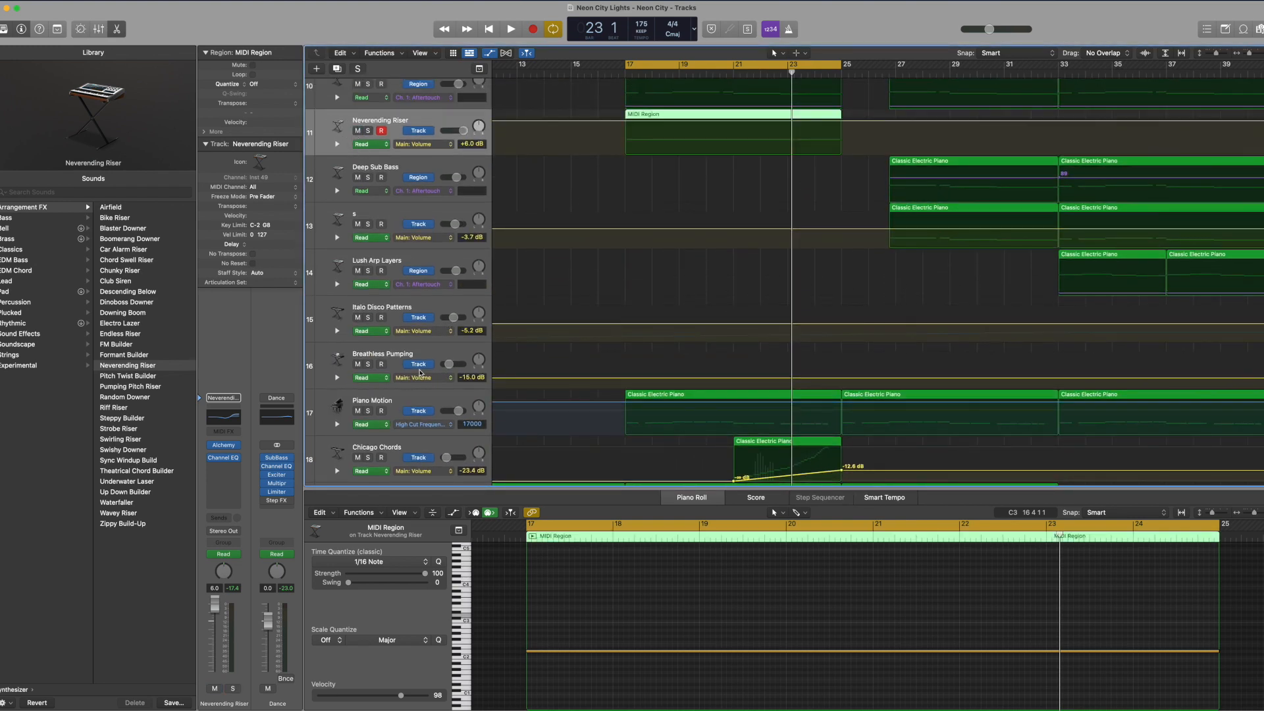
# Step: Solo the Piano Motion track and examine the notes of its region from bar 17 to 25
pyautogui.click(371, 404)
pyautogui.click(368, 411)
pyautogui.hscroll(3, 619, 607)
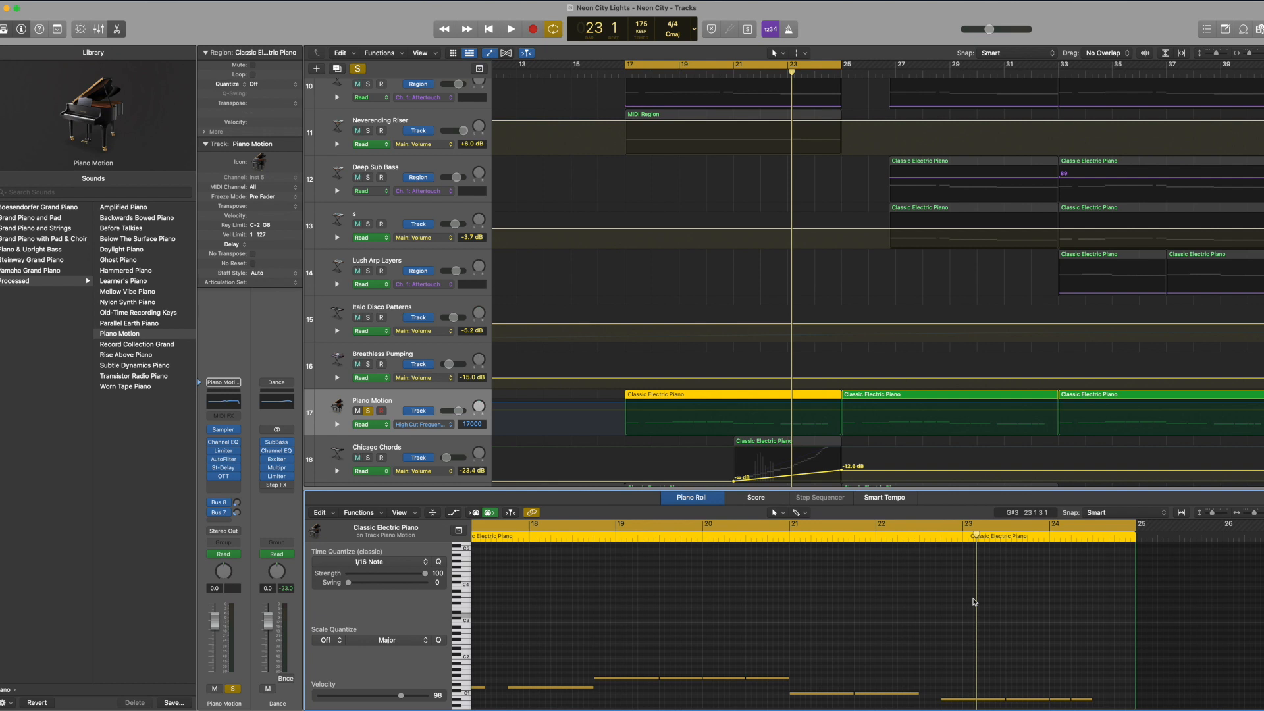
pyautogui.hscroll(-3, 974, 601)
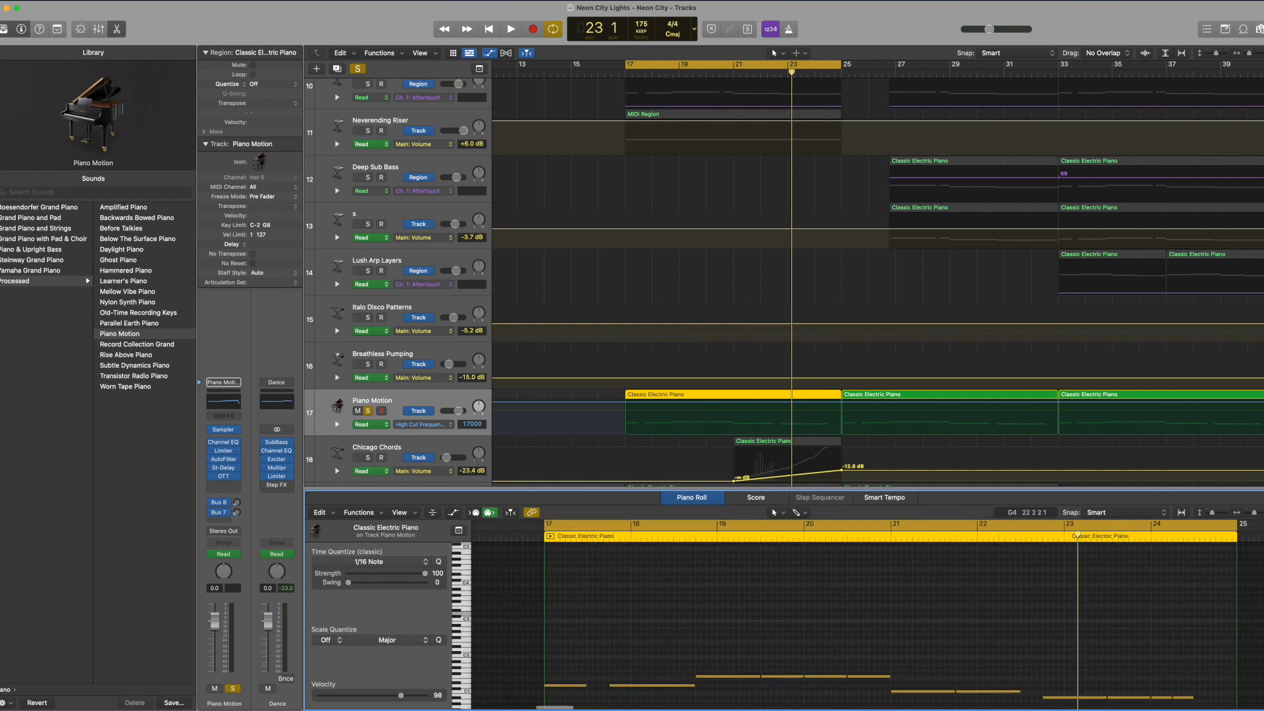
pyautogui.scroll(-1, 722, 696)
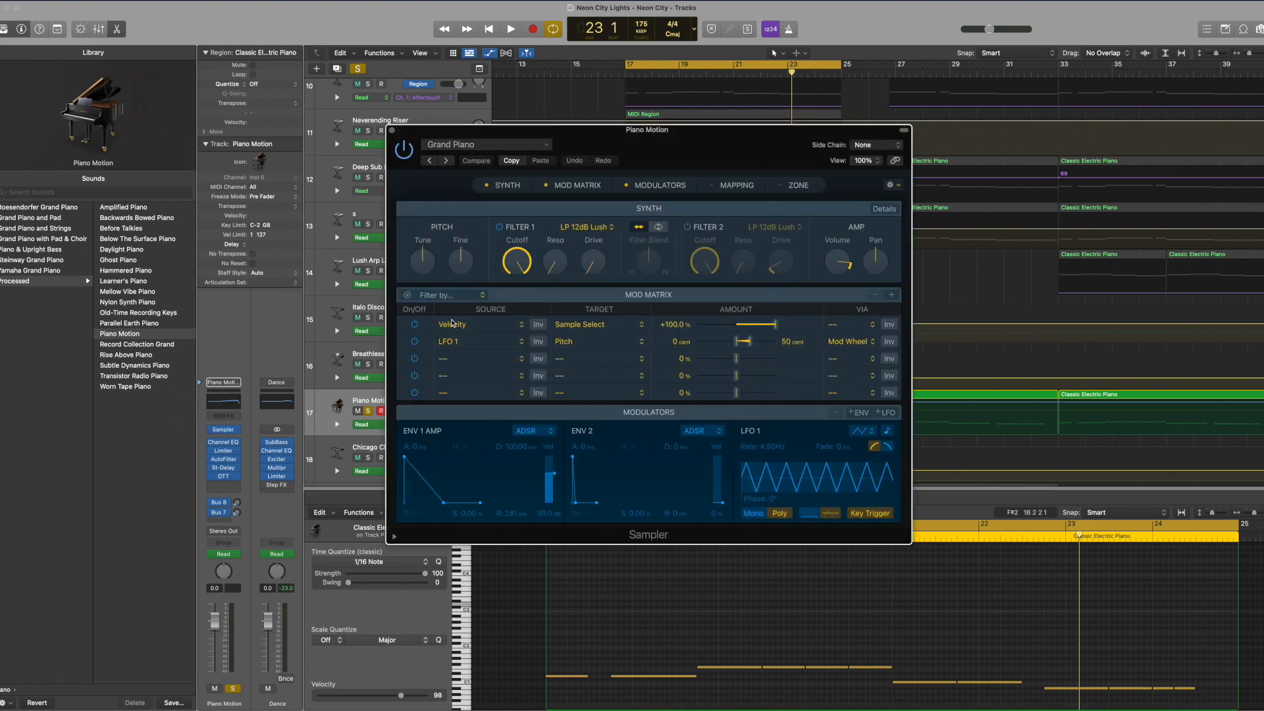
# Step: Close the Piano Motion Sampler plug-in, listen to the part while following its notes, and unsolo the track
pyautogui.click(393, 131)
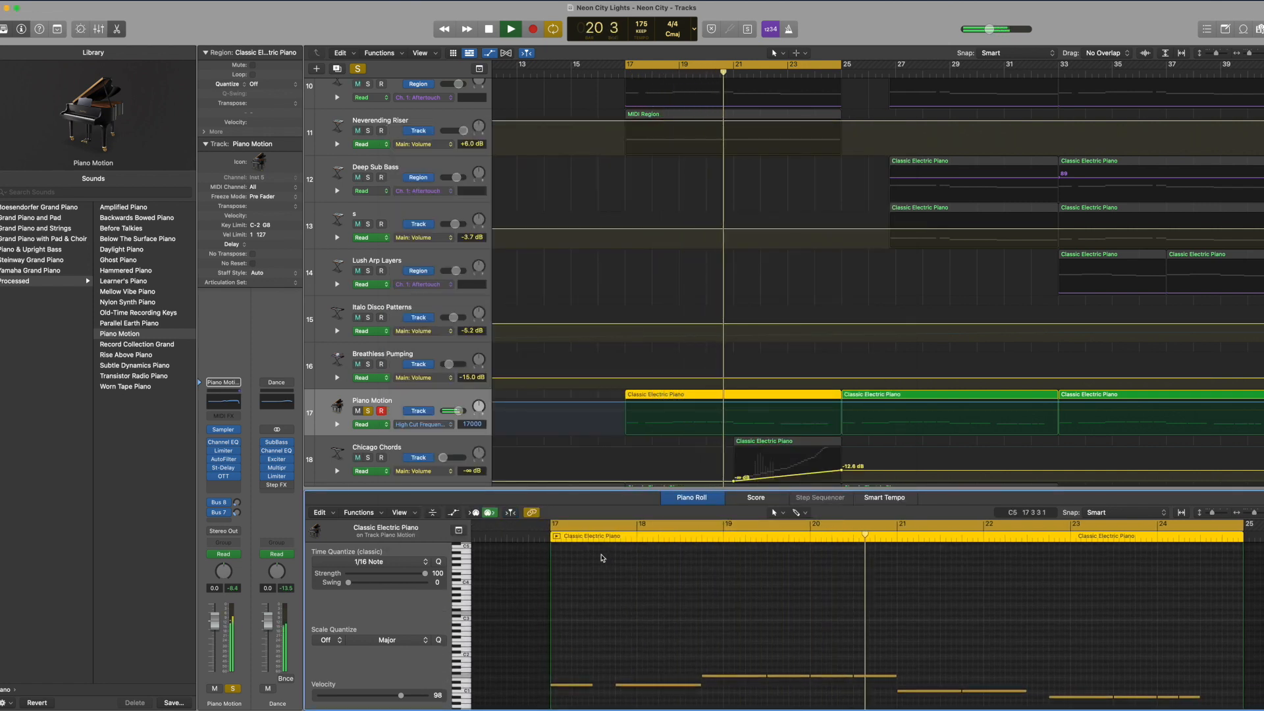
pyautogui.scroll(-1, 601, 558)
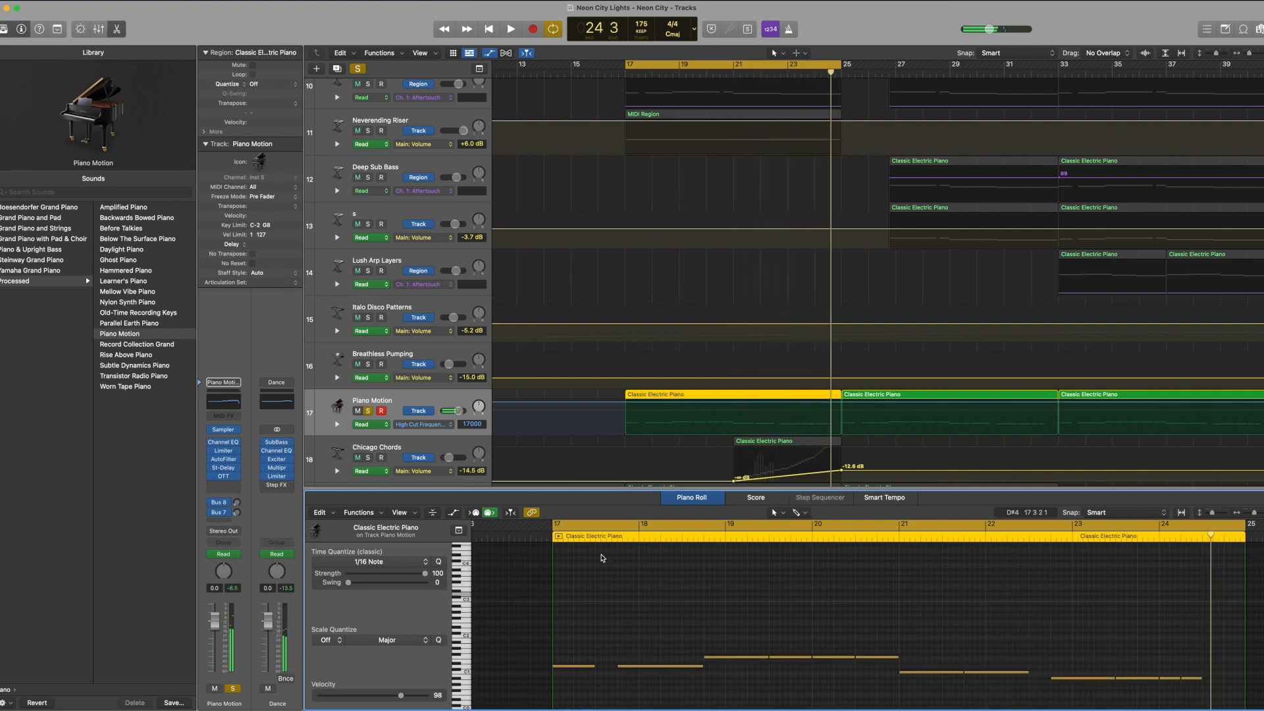
pyautogui.hscroll(1, 667, 678)
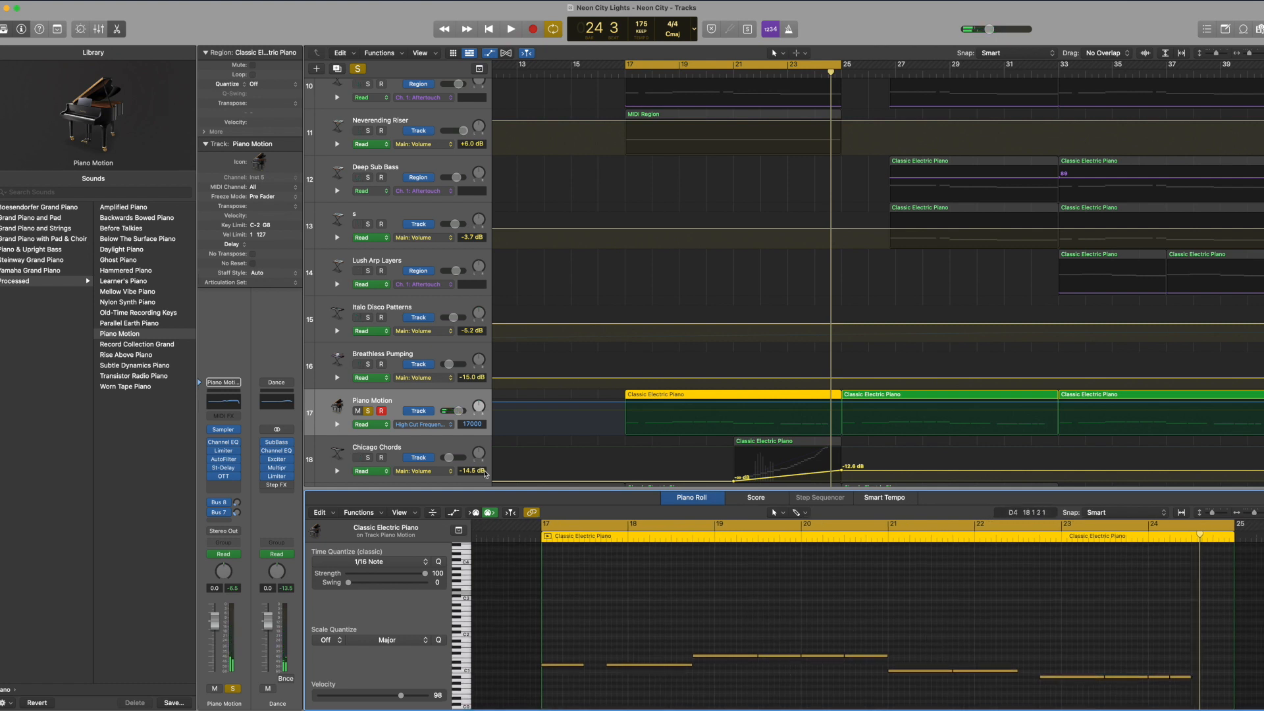
pyautogui.click(368, 411)
# Step: Solo the Waves Motion Bass track, play its region starting at bar 17 while viewing its notes, and unsolo it
pyautogui.scroll(-3, 490, 457)
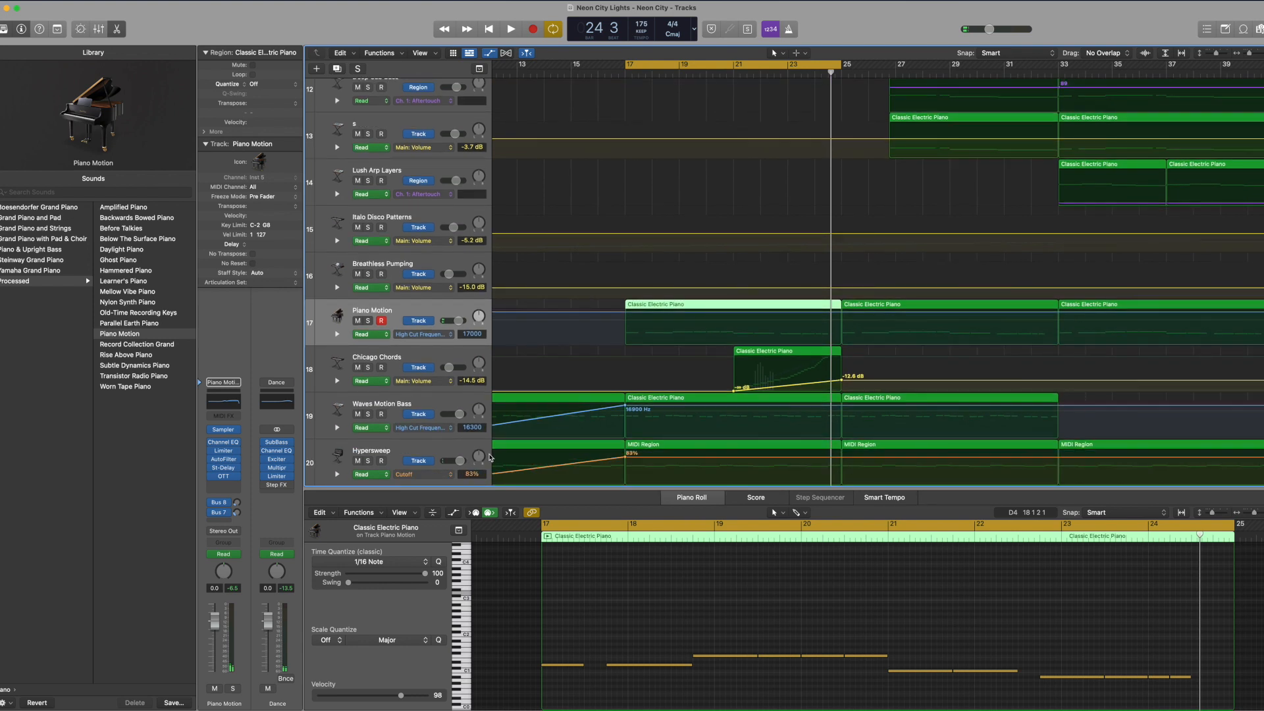
pyautogui.click(367, 414)
pyautogui.click(657, 417)
pyautogui.press('space')
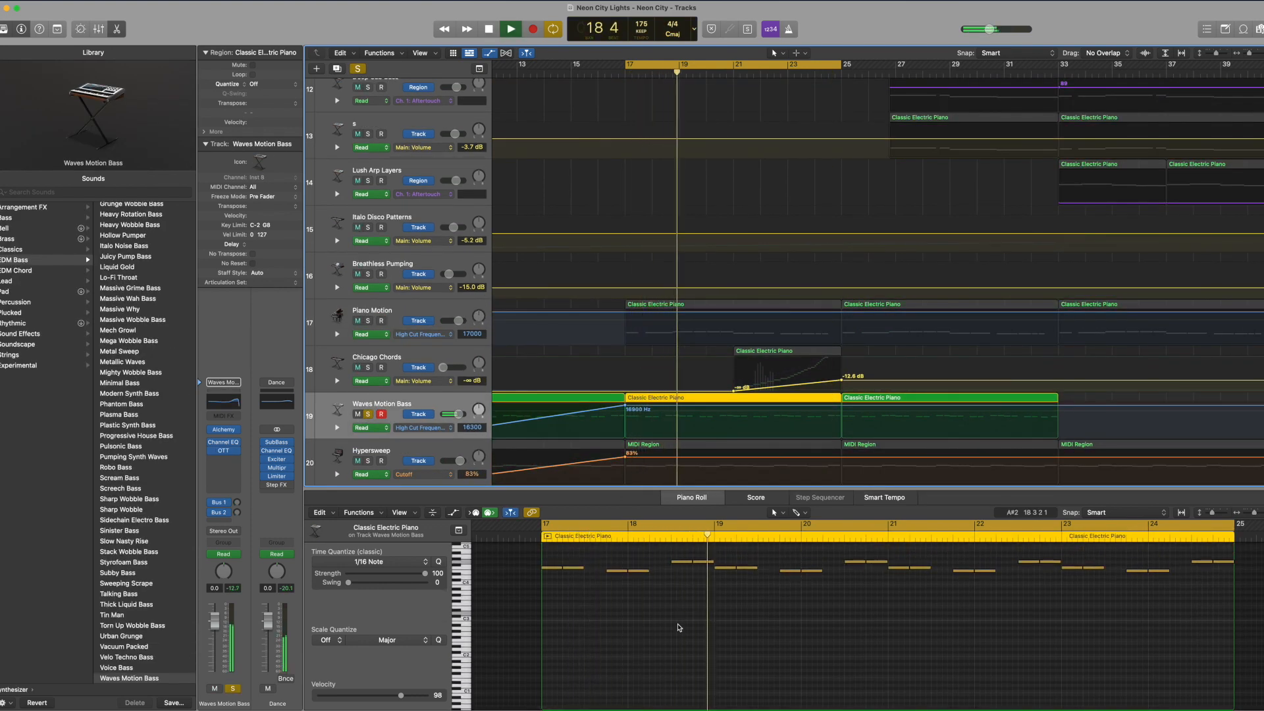
pyautogui.click(366, 414)
# Step: Solo the Beat Machine track and play its region while examining the drum notes from bar 17 to 25
pyautogui.scroll(-10, 453, 269)
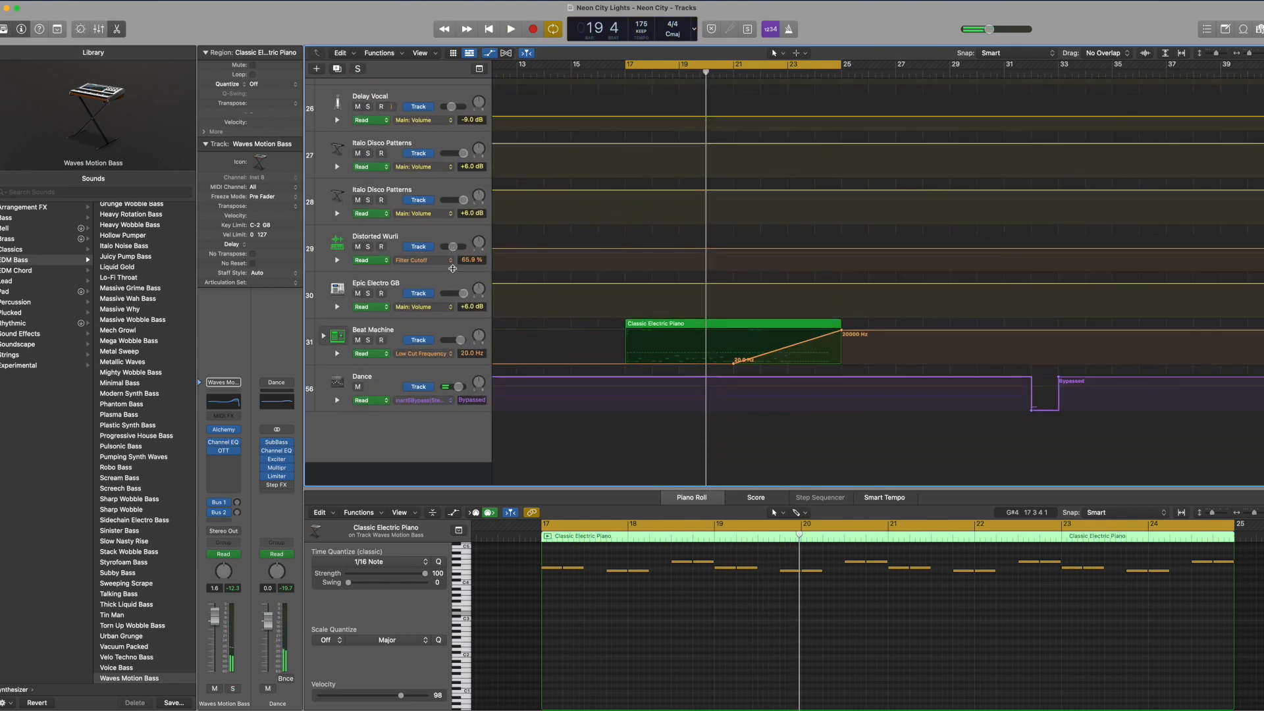
pyautogui.click(367, 365)
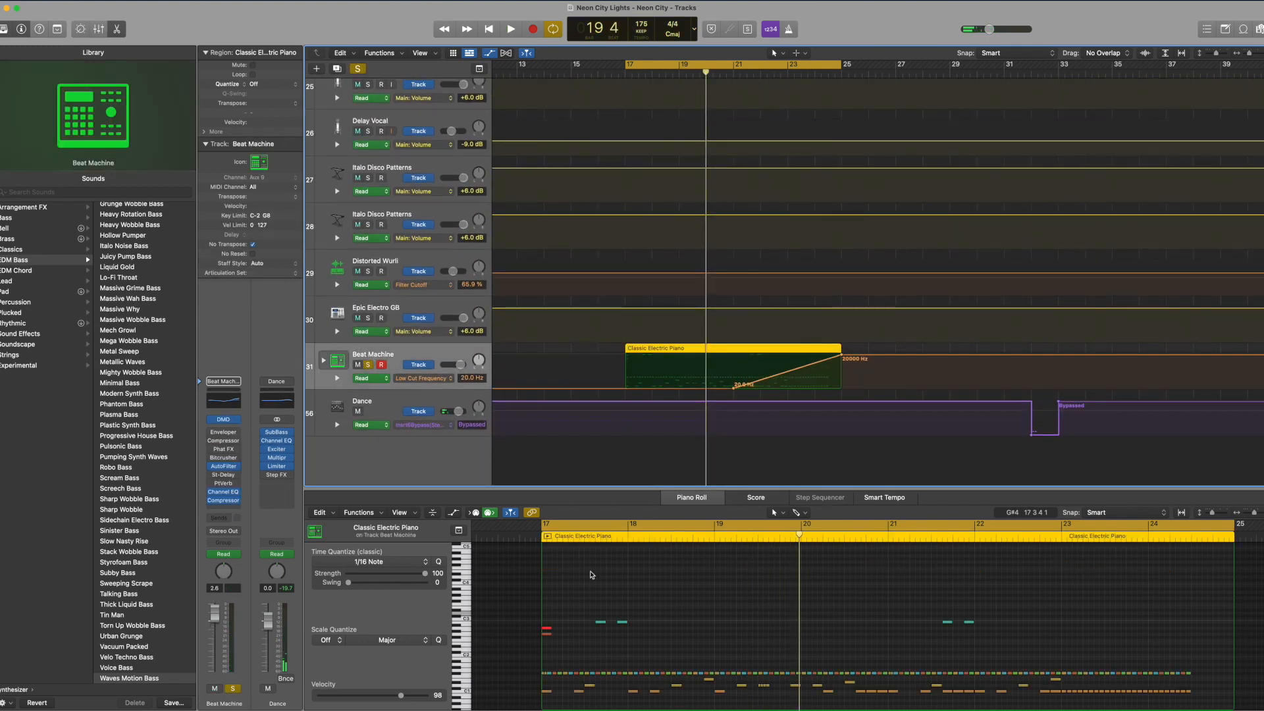
pyautogui.scroll(-3, 579, 566)
pyautogui.click(1096, 590)
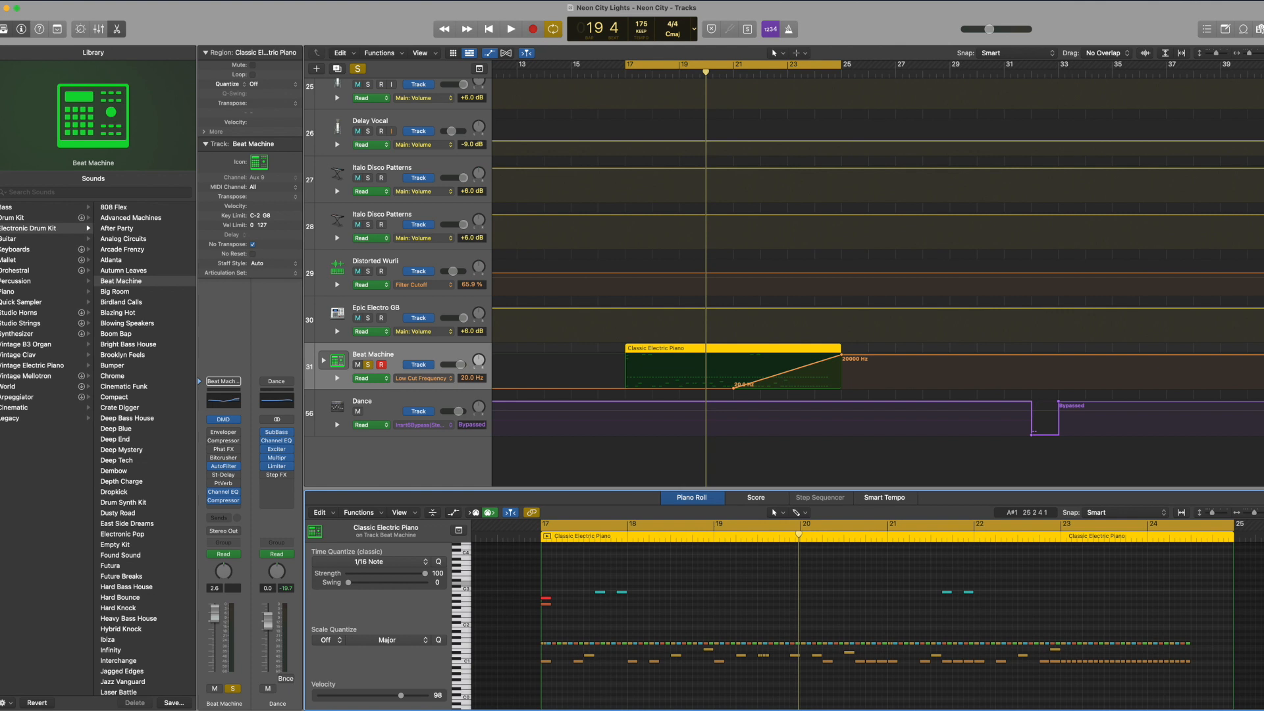
pyautogui.scroll(-3, 911, 590)
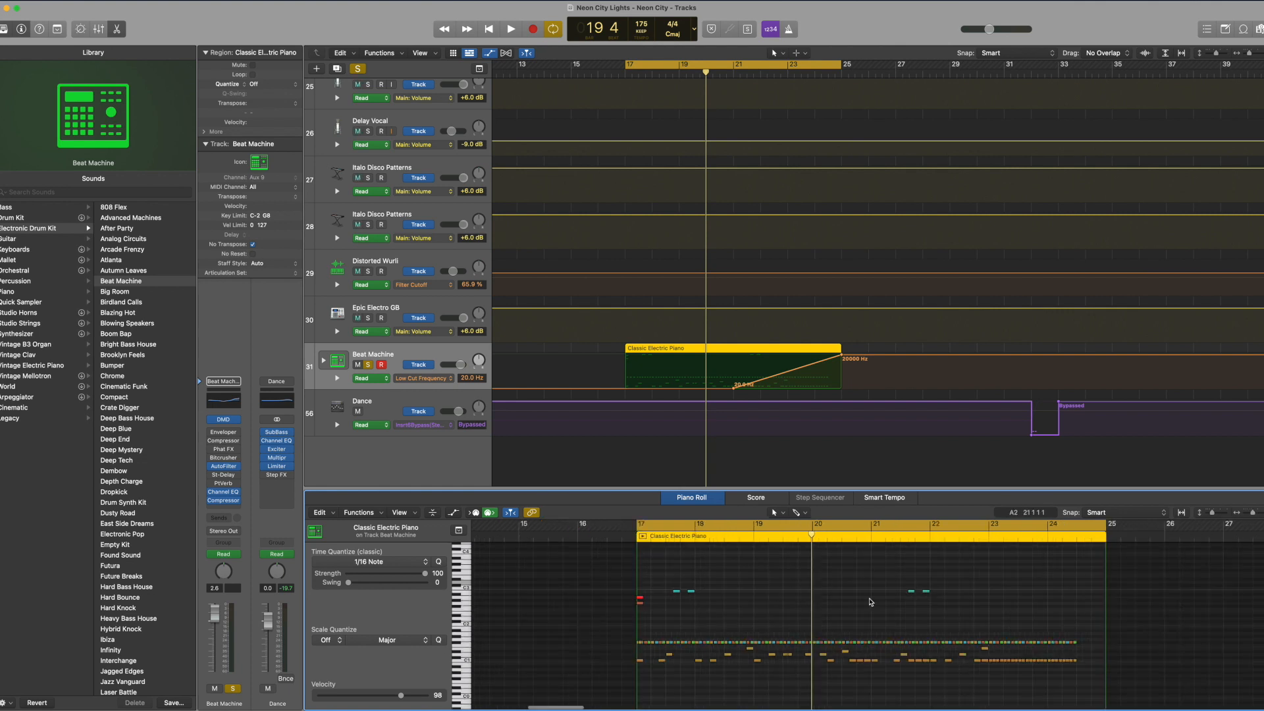
pyautogui.press('space')
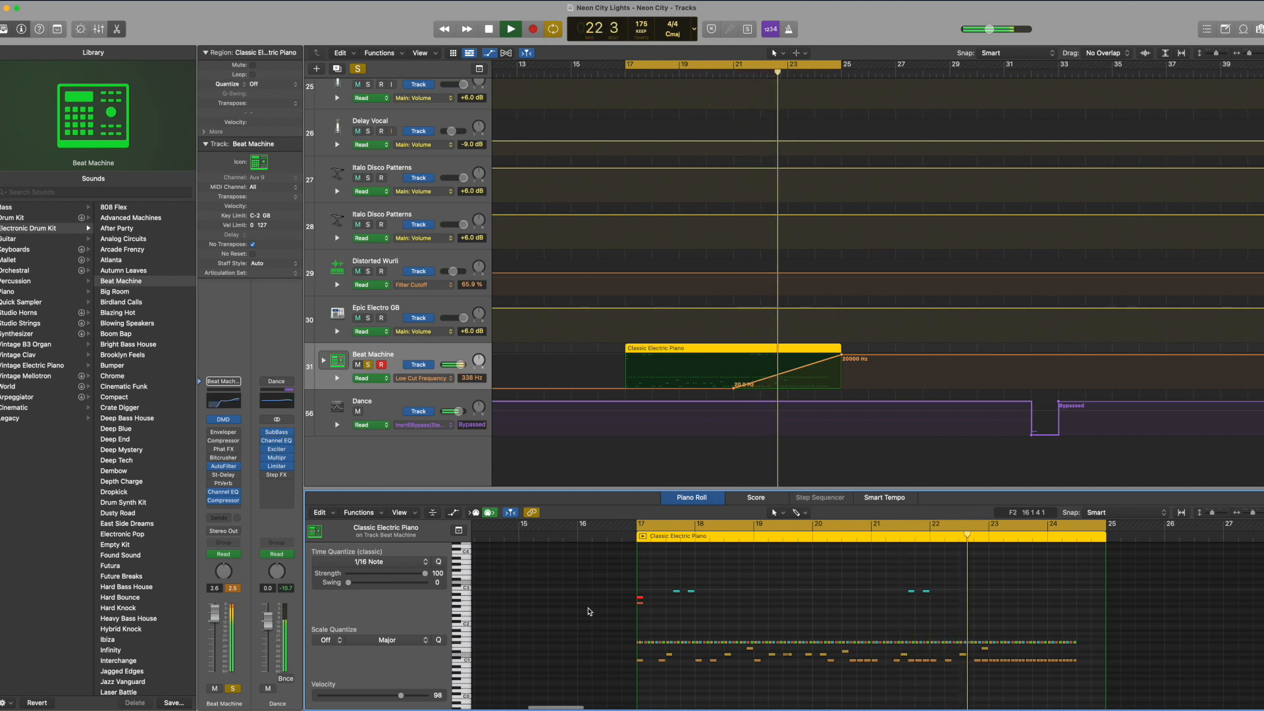
# Step: Check the Beat Machine's Channel EQ Low Cut Frequency automation, turn cycle off and play the track from bar 21
pyautogui.click(408, 378)
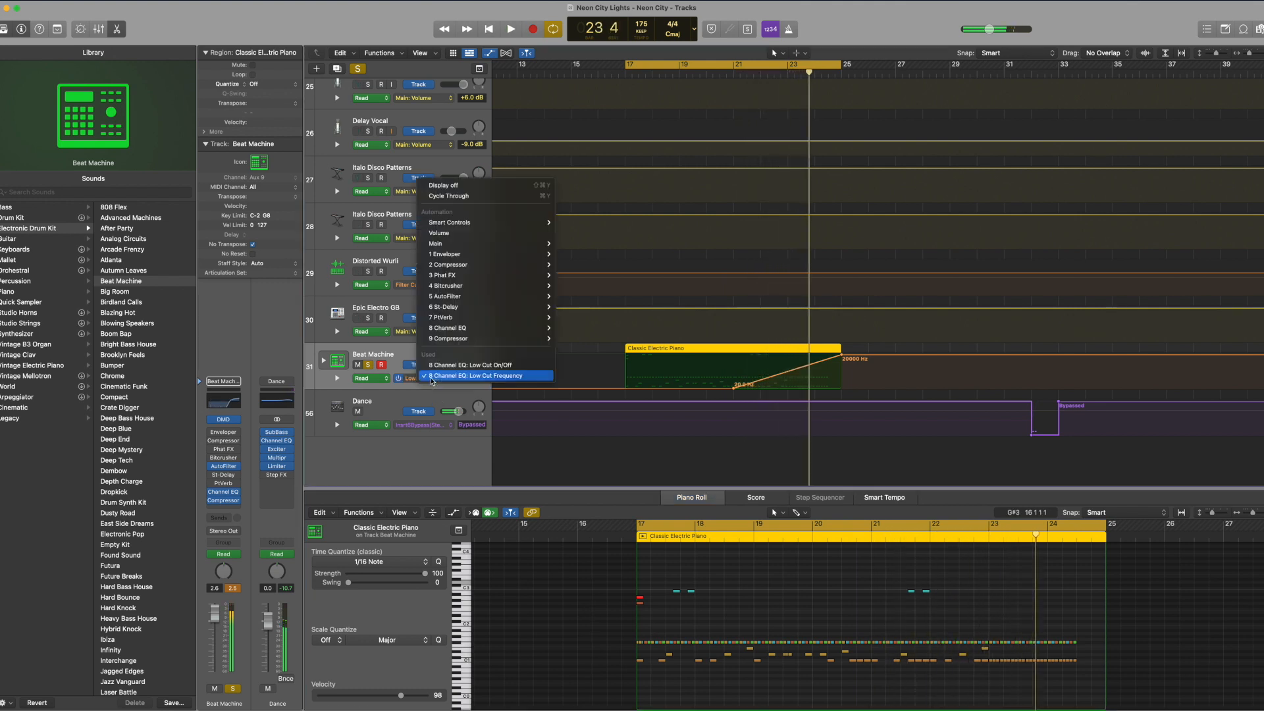
pyautogui.click(458, 375)
pyautogui.moveTo(714, 77); pyautogui.dragTo(732, 77)
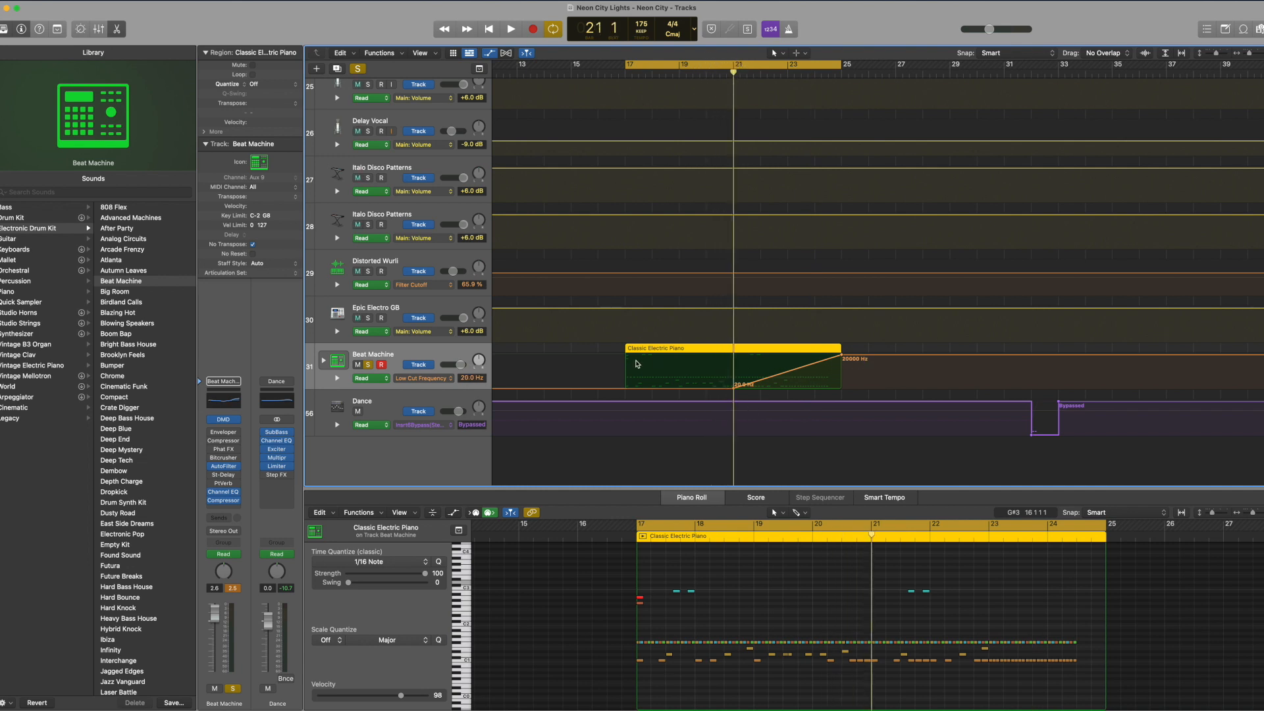
pyautogui.press('c')
pyautogui.press('space')
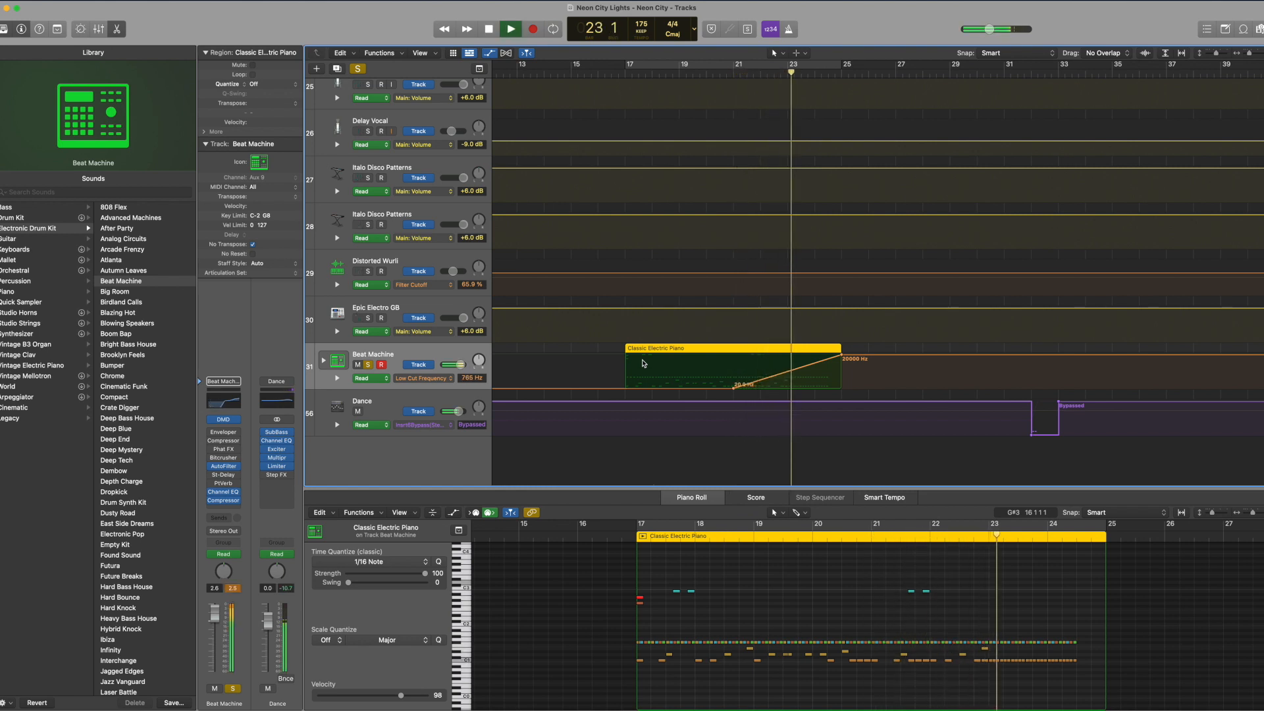
# Step: Turn cycle on for bars 21 to 25 and inspect the Exciter preset on Drum & Bass Kit 01
pyautogui.press('c')
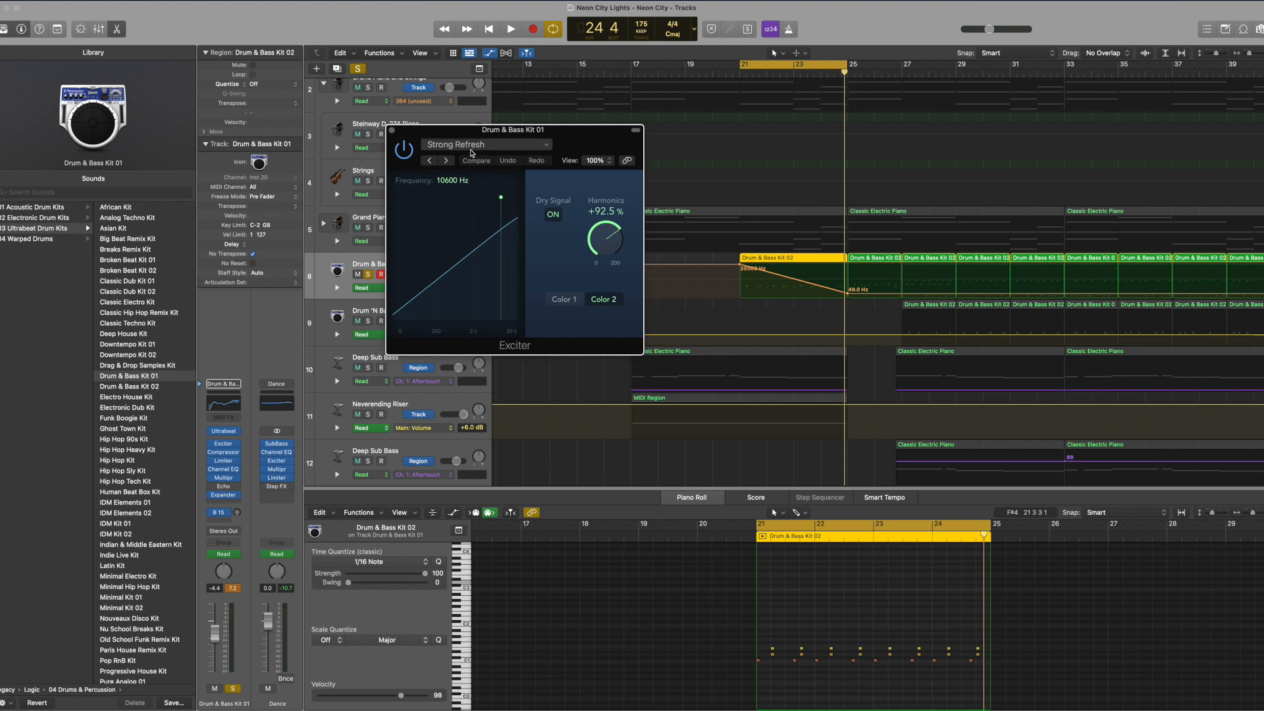
pyautogui.click(460, 145)
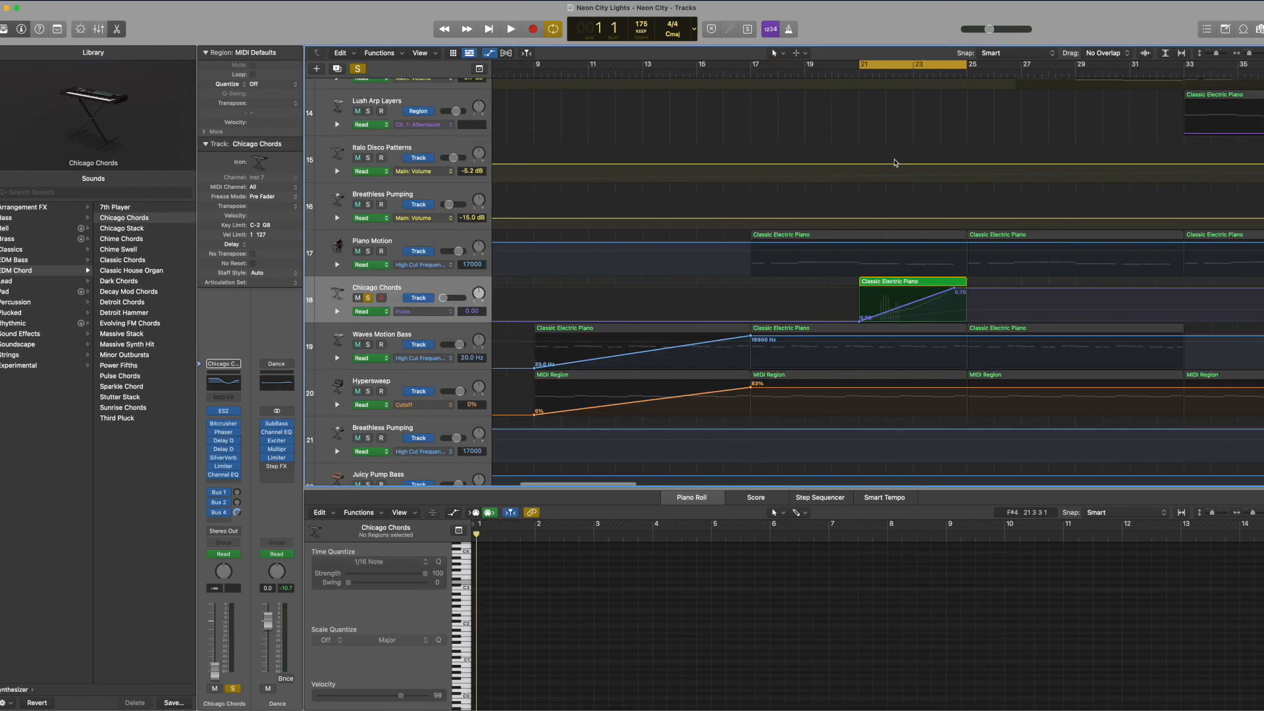
# Step: Check the Chicago Chords region's Main: Volume automation and play its rising notes from bar 21
pyautogui.click(911, 299)
pyautogui.click(421, 311)
pyautogui.click(418, 316)
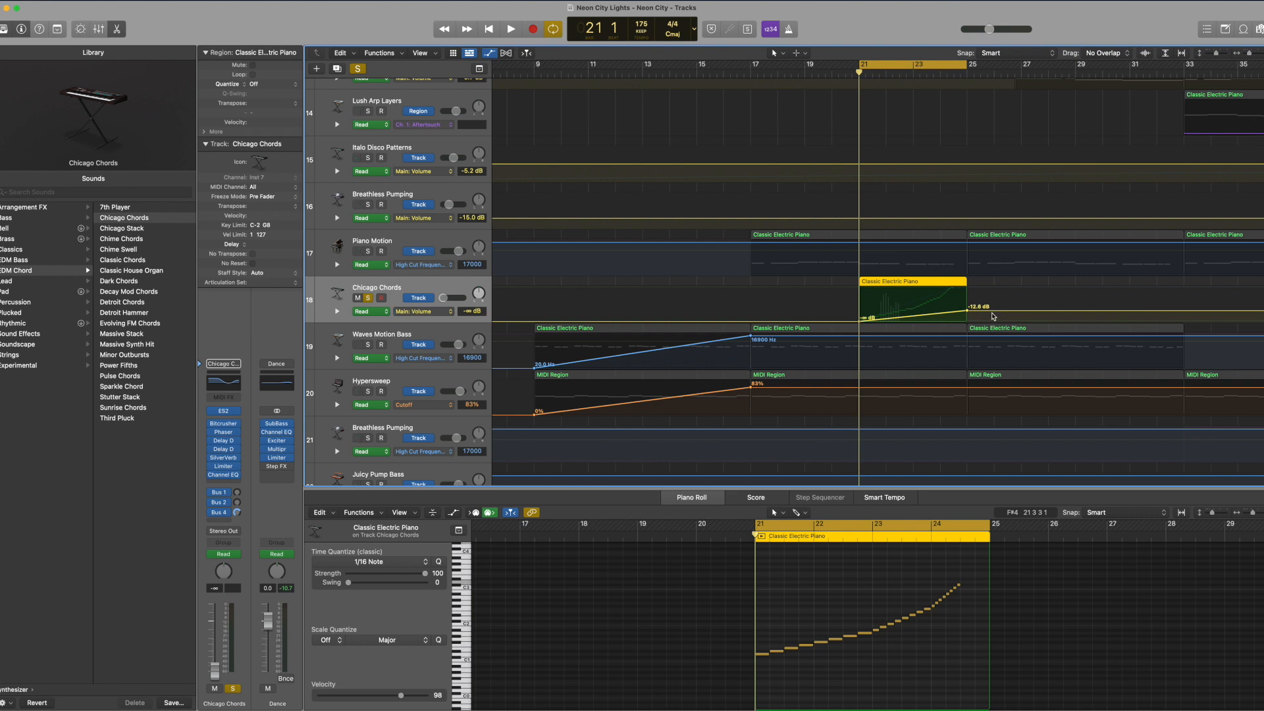
pyautogui.press('space')
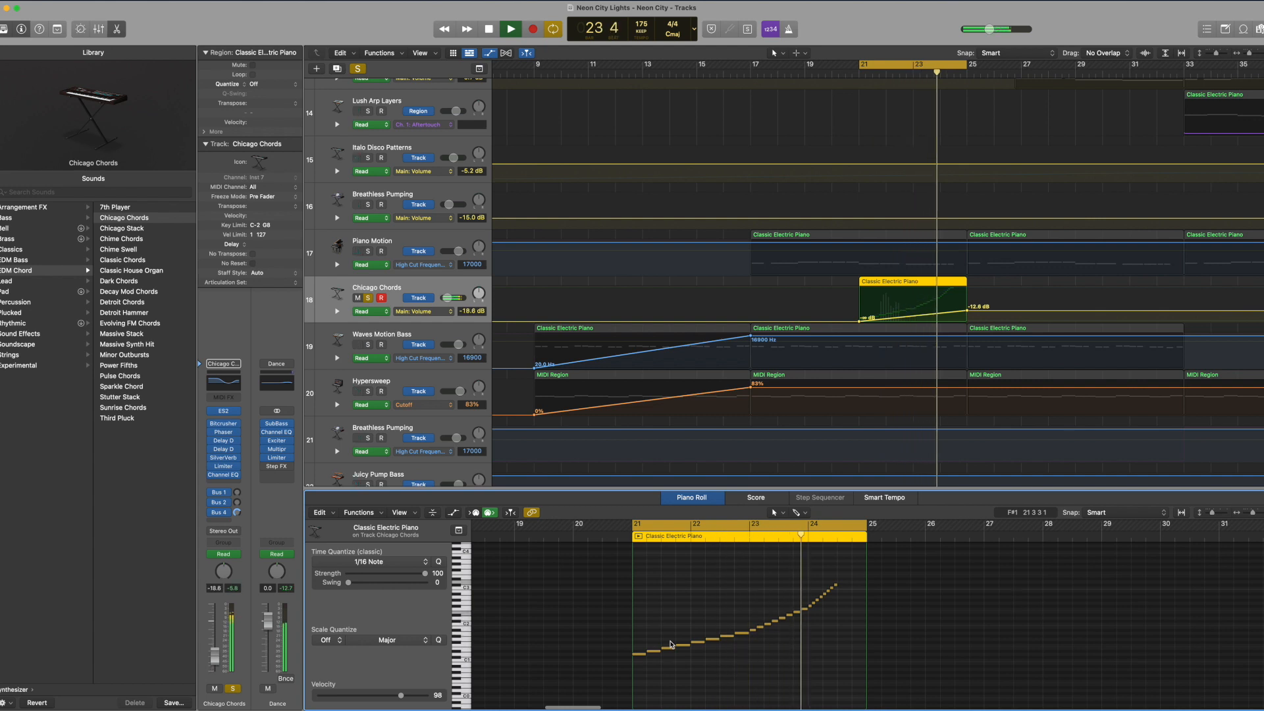
pyautogui.press('space')
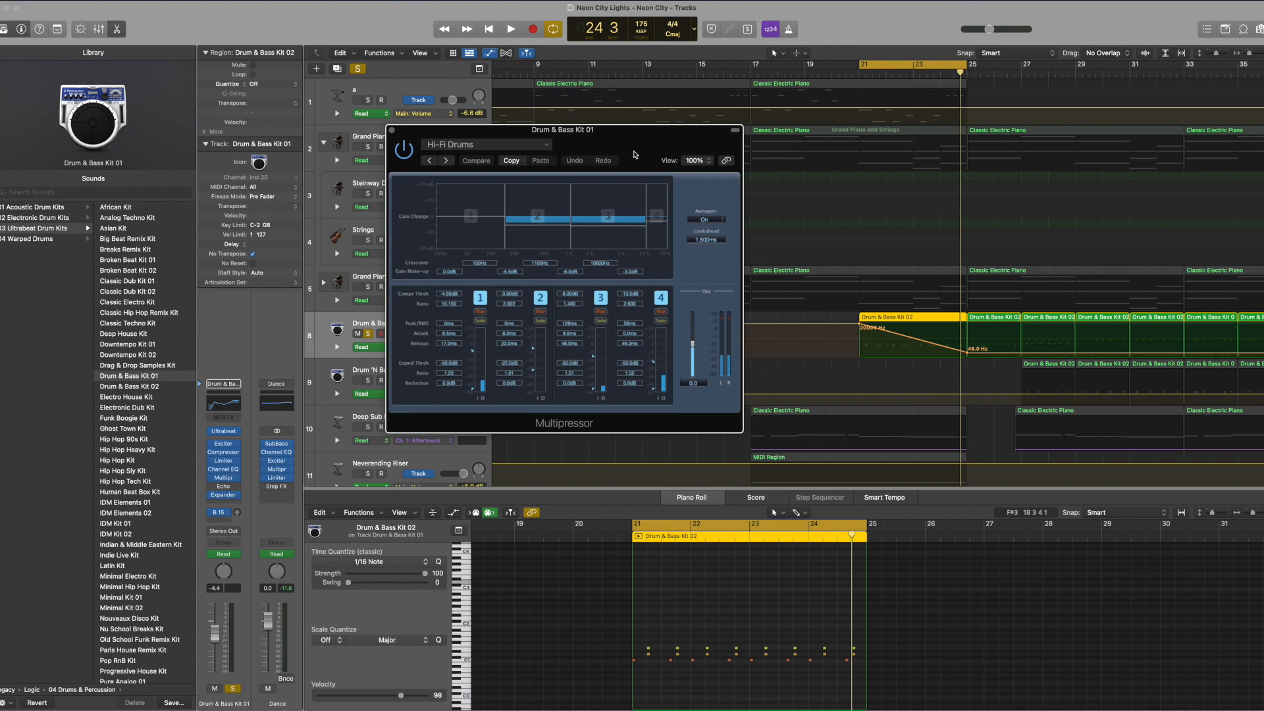
# Step: Examine the Multipressor and Expander plug-ins on Drum & Bass Kit 01, including the Expander's preset list
pyautogui.moveTo(633, 154); pyautogui.dragTo(637, 170)
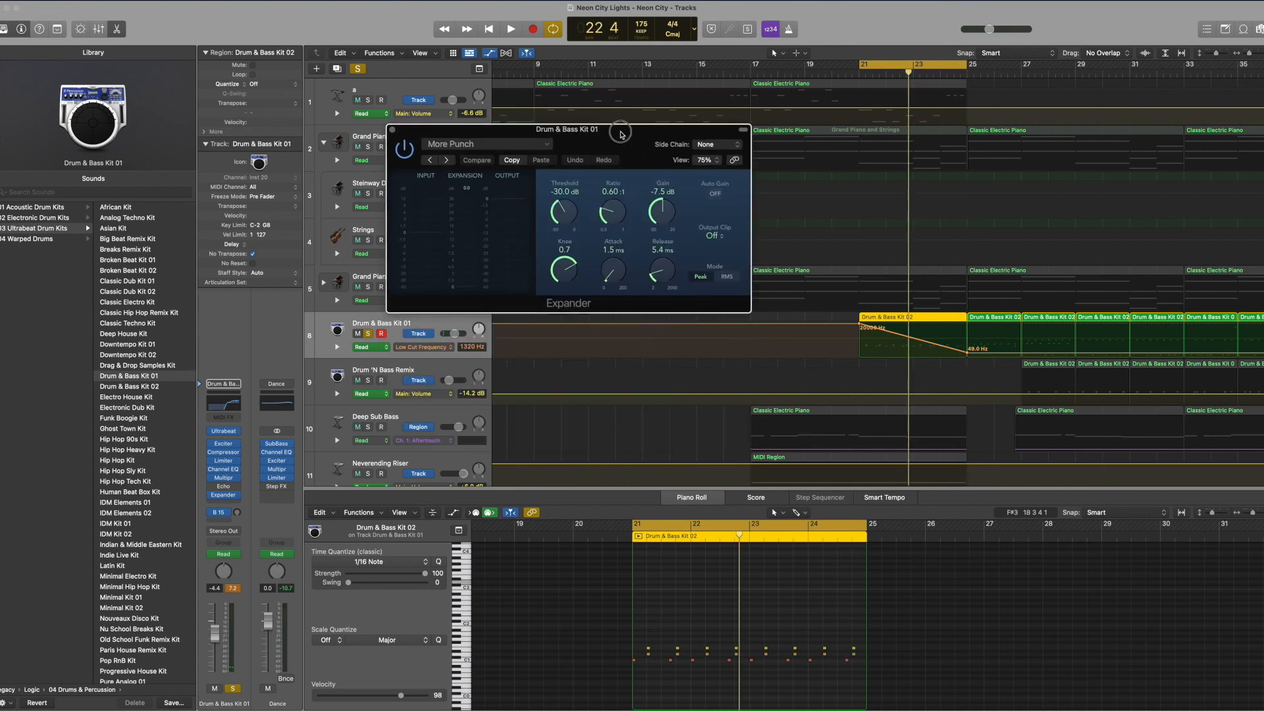
pyautogui.moveTo(627, 138); pyautogui.dragTo(622, 315)
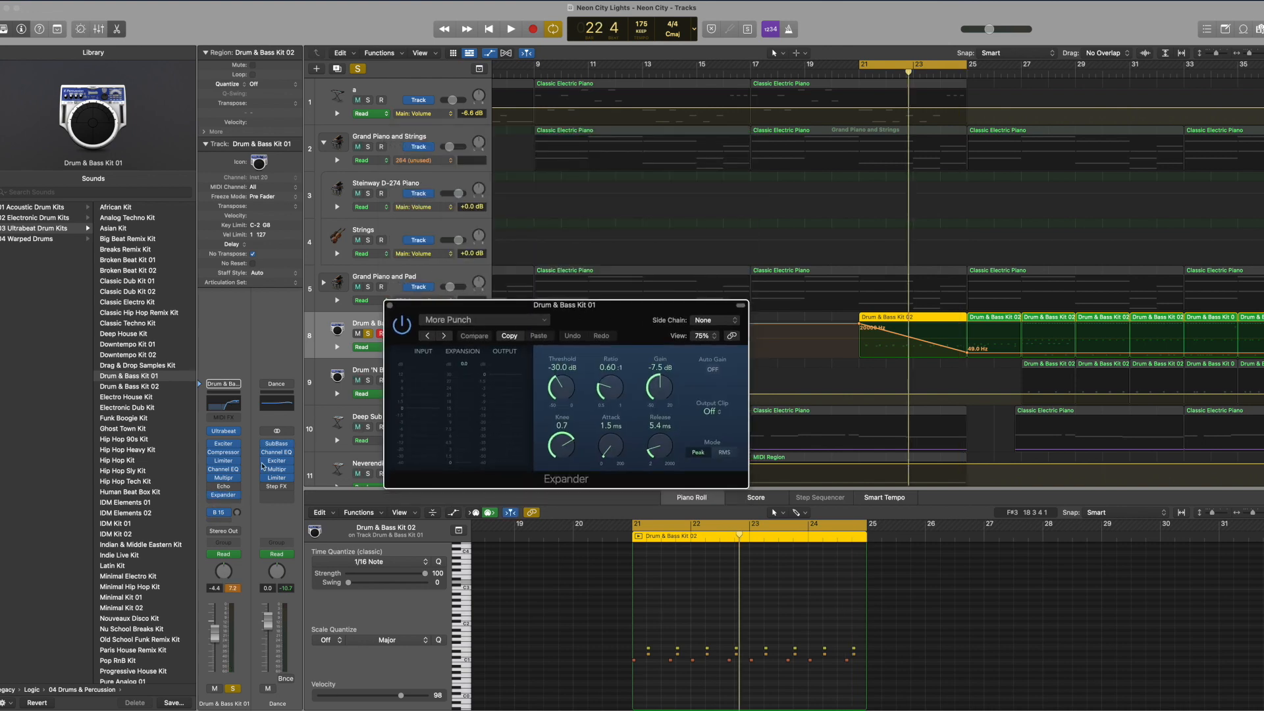
pyautogui.click(494, 317)
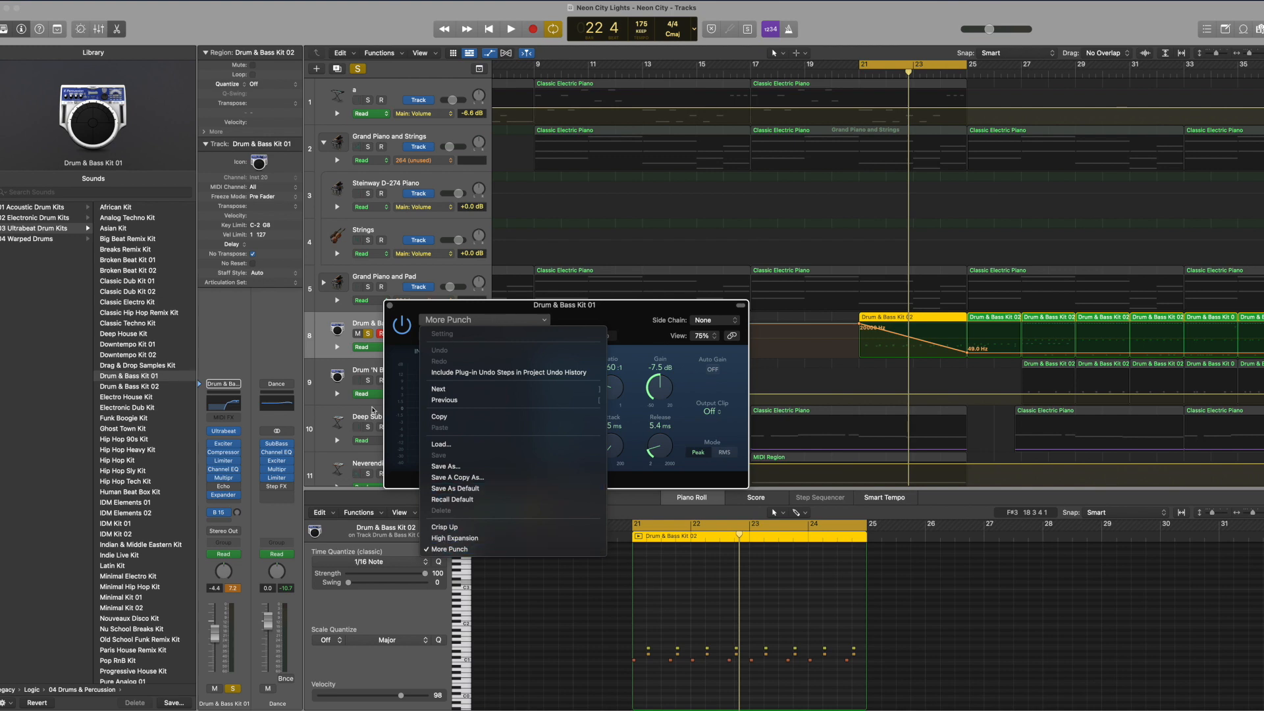
pyautogui.click(381, 385)
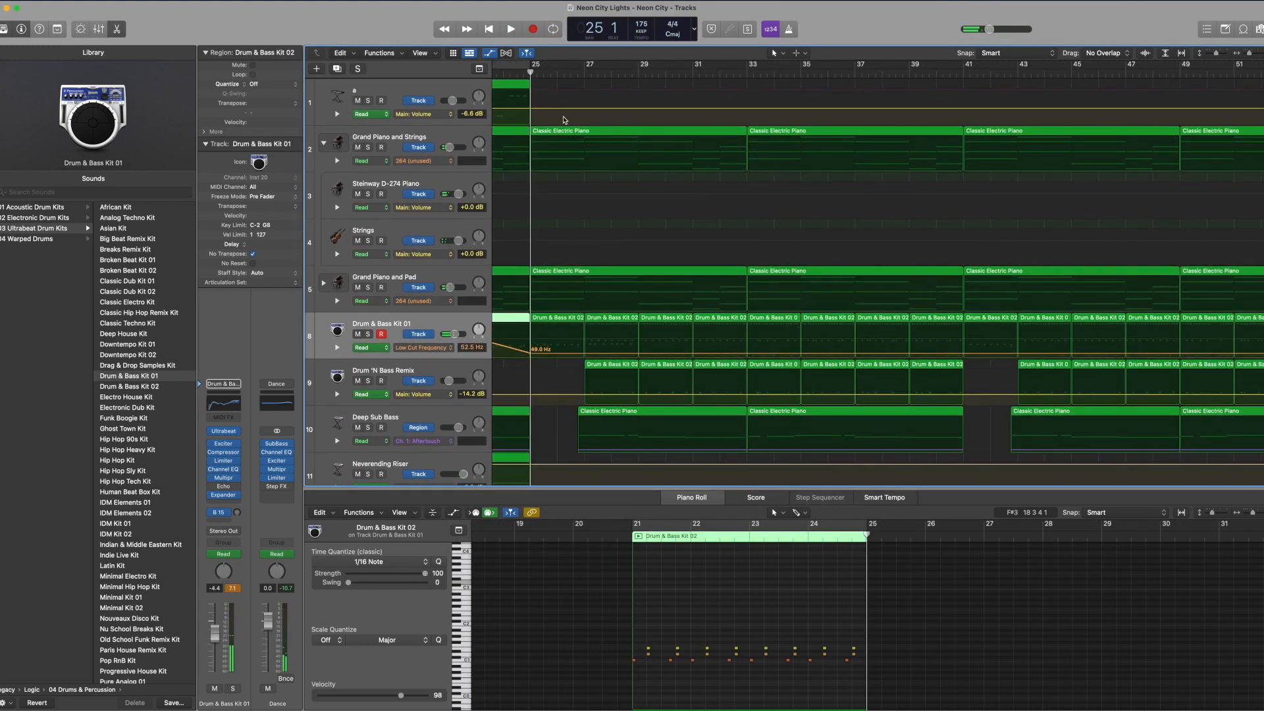
# Step: Select the Grand Piano and Strings track stack, collapse its subtracks and try soloing it
pyautogui.hscroll(-5, 461, 113)
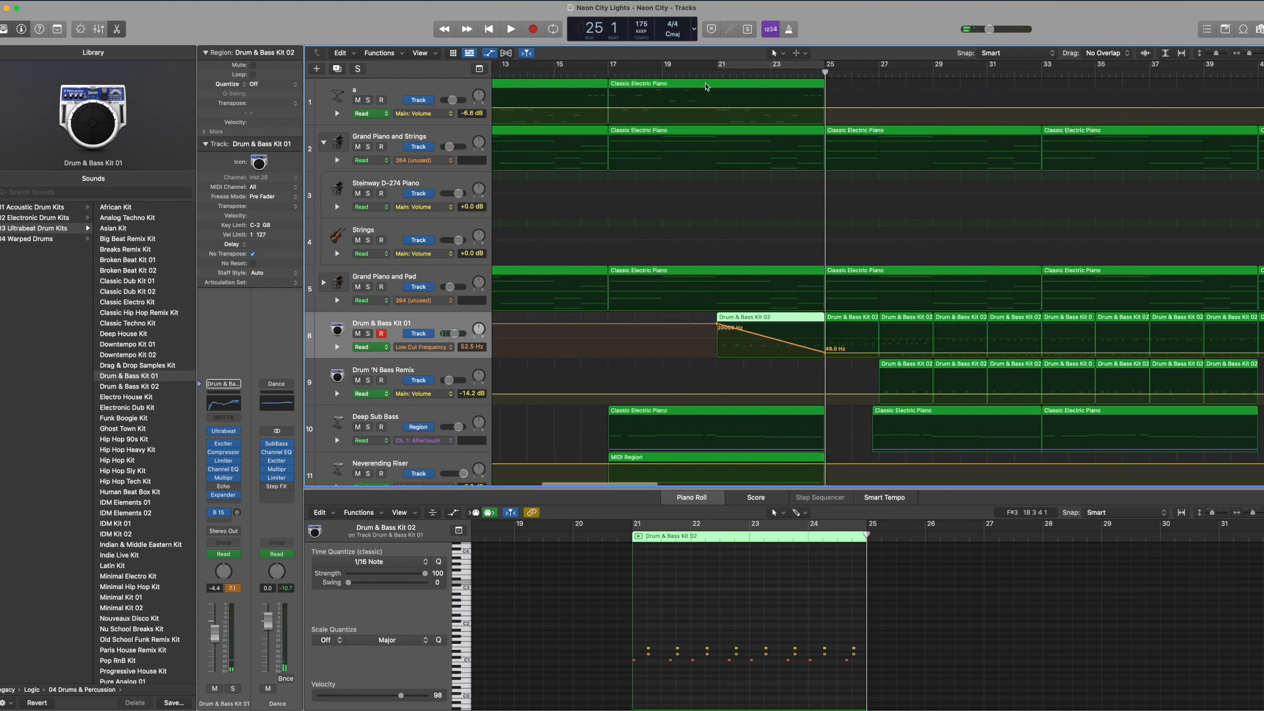
pyautogui.hscroll(3, 706, 86)
pyautogui.click(362, 137)
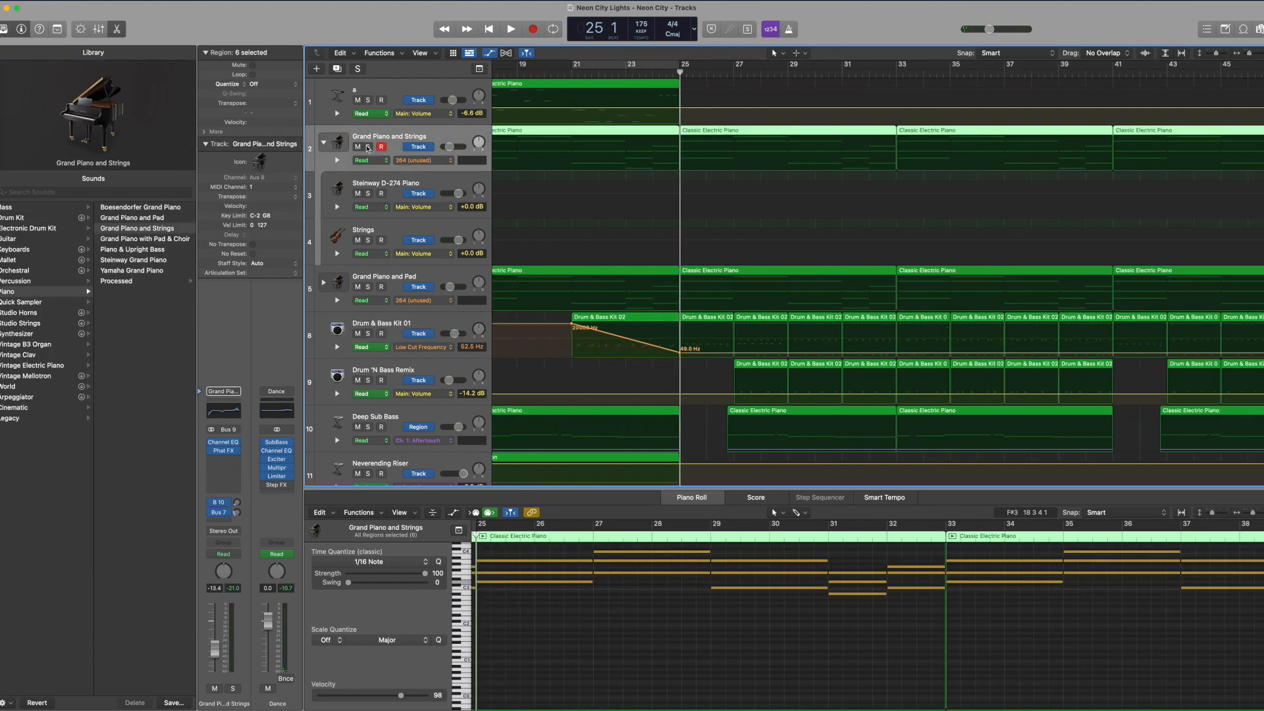
pyautogui.click(323, 142)
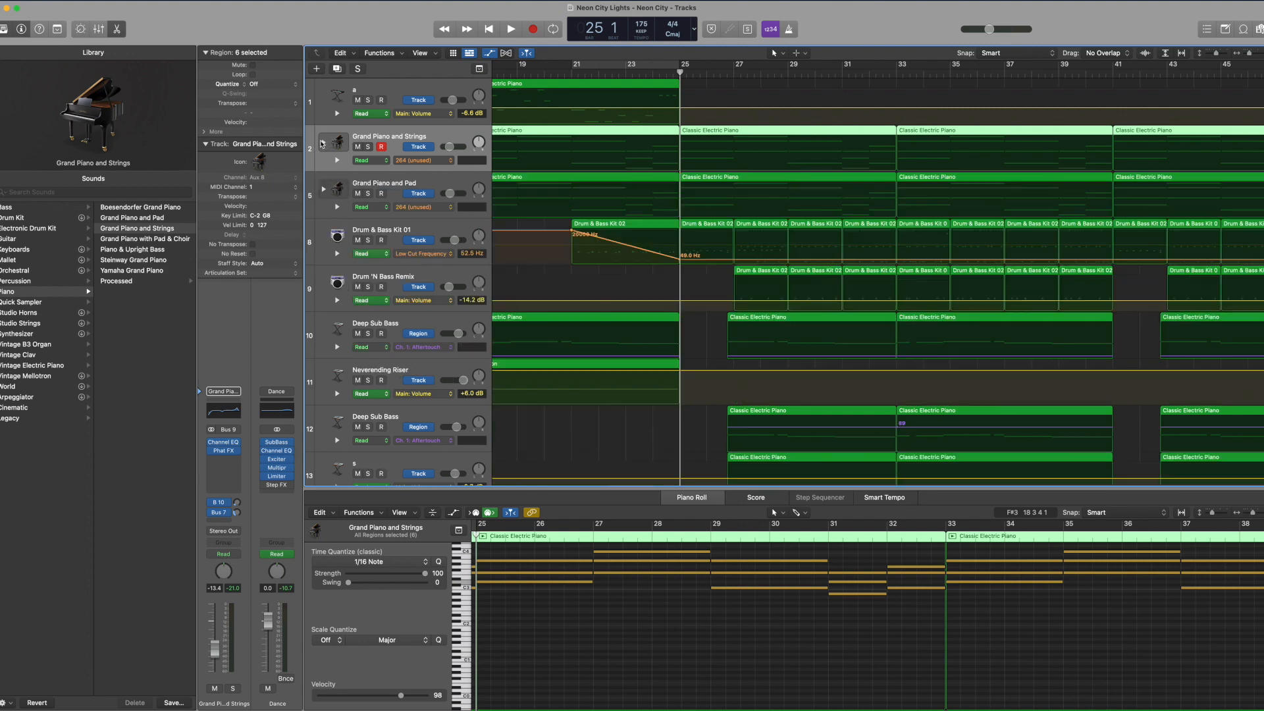
pyautogui.click(370, 148)
# Step: Solo the Drum & Bass Kit 01 track and set the cycle range to bars 25 to 29
pyautogui.click(384, 229)
pyautogui.click(369, 240)
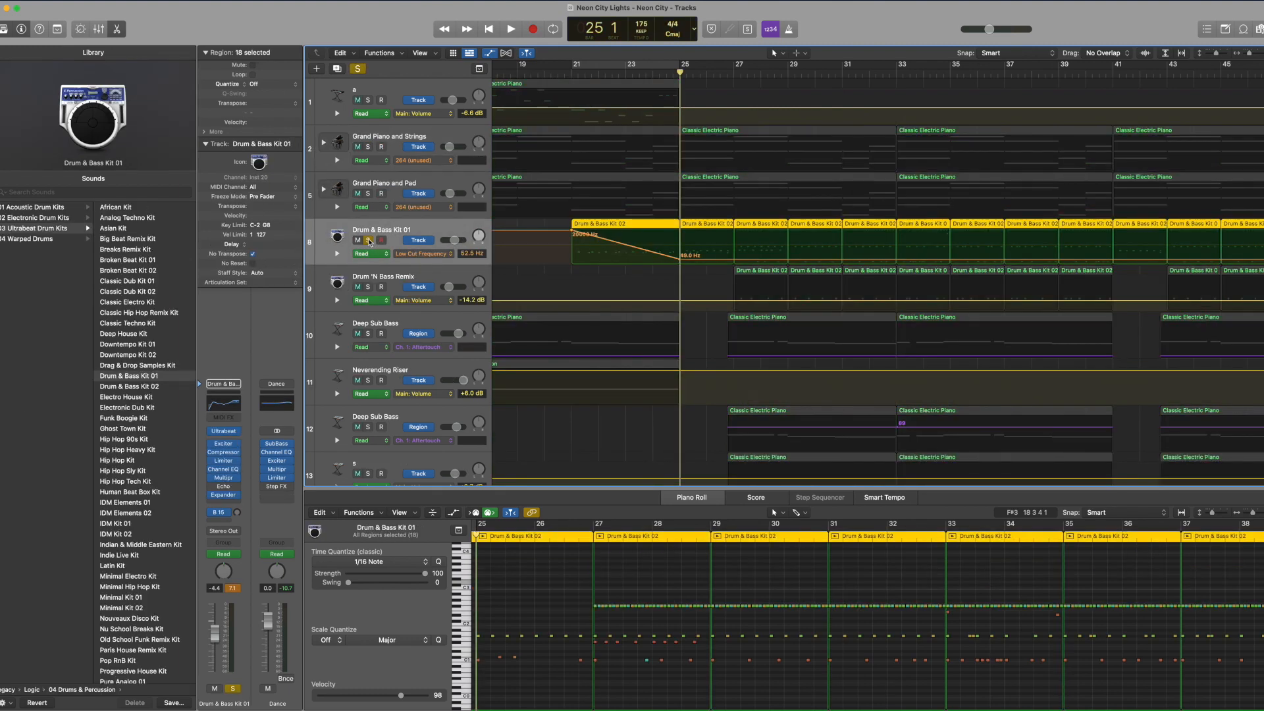
pyautogui.click(692, 63)
pyautogui.moveTo(693, 64); pyautogui.dragTo(696, 64)
# Step: Select the Drum & Bass Kit 01 region starting at bar 21 and audition individual notes in its pattern
pyautogui.click(638, 273)
pyautogui.click(647, 223)
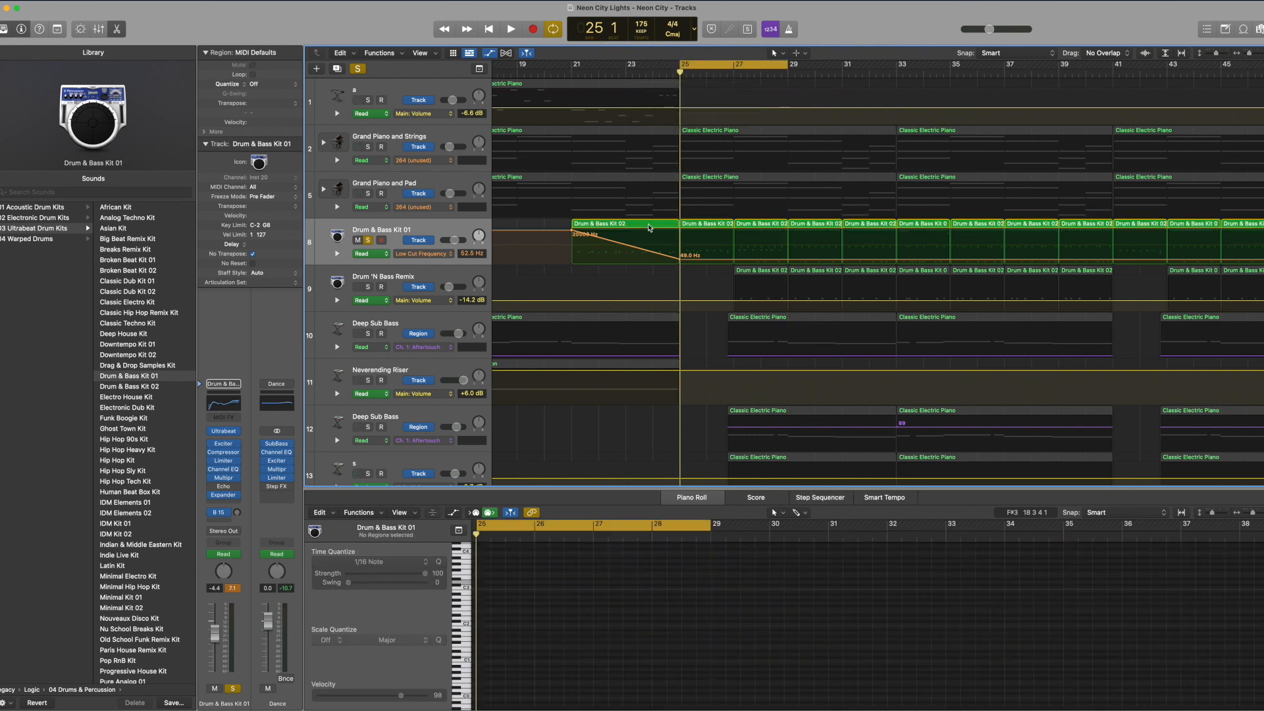
pyautogui.moveTo(689, 633); pyautogui.dragTo(699, 651)
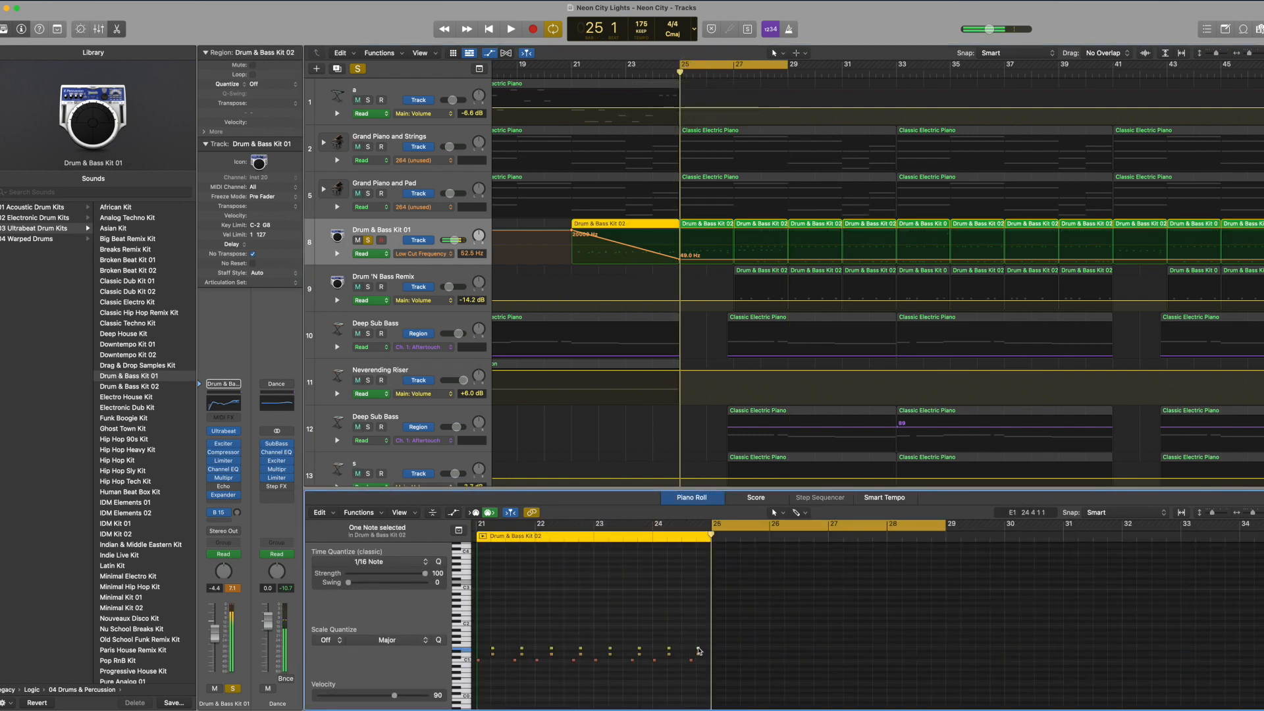
pyautogui.hscroll(-3, 518, 627)
pyautogui.moveTo(530, 636); pyautogui.dragTo(659, 662)
pyautogui.click(710, 661)
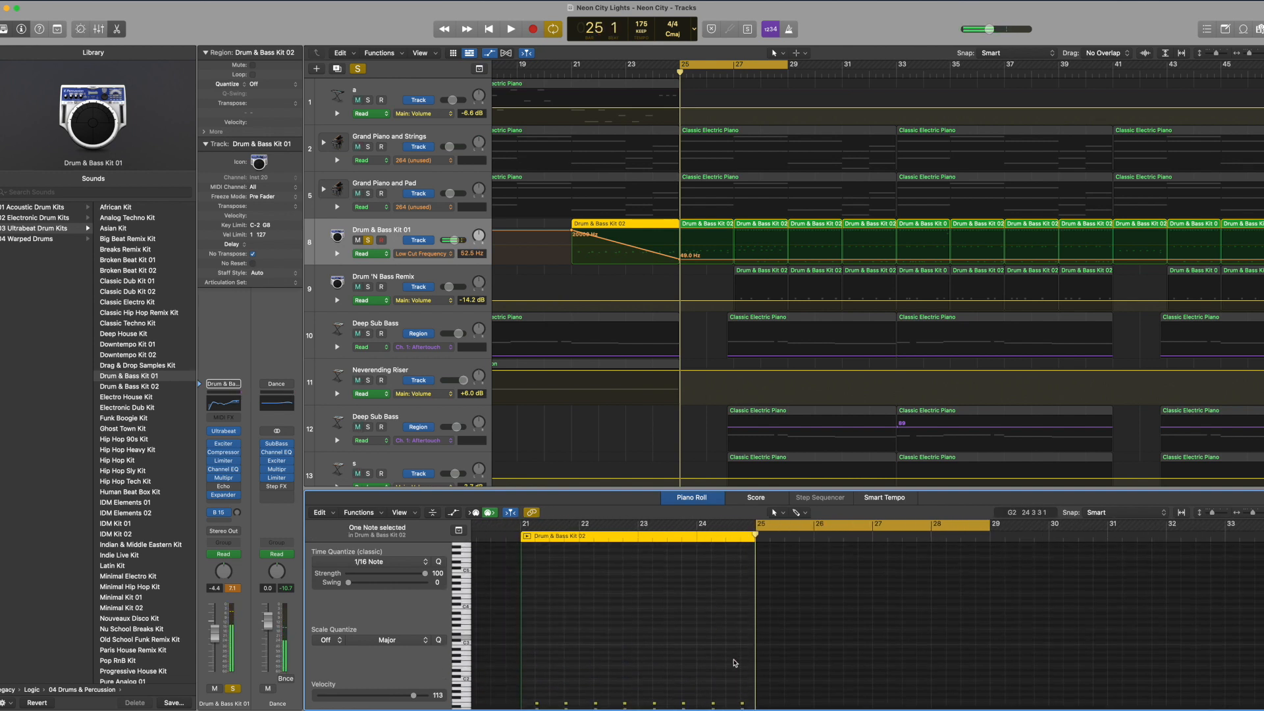
# Step: Play the full mix from bar 25, stop, and place the playhead at bar 26 beat 4
pyautogui.press('space')
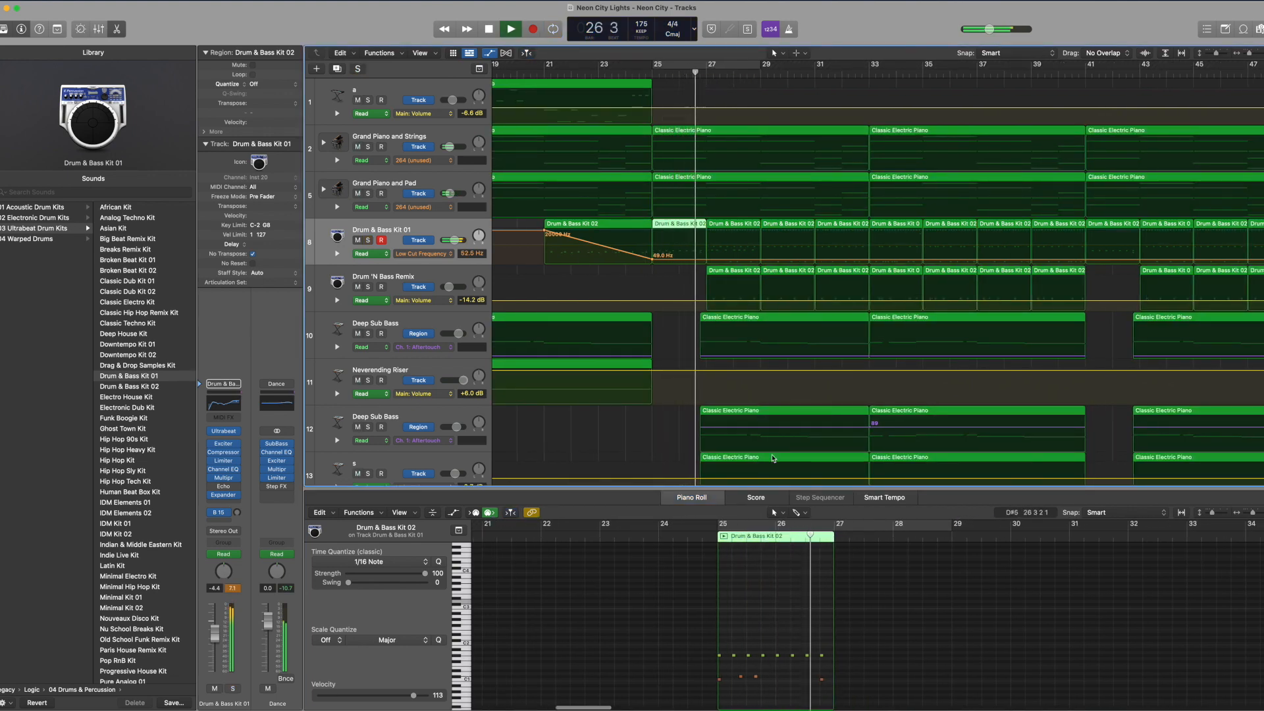
pyautogui.click(707, 71)
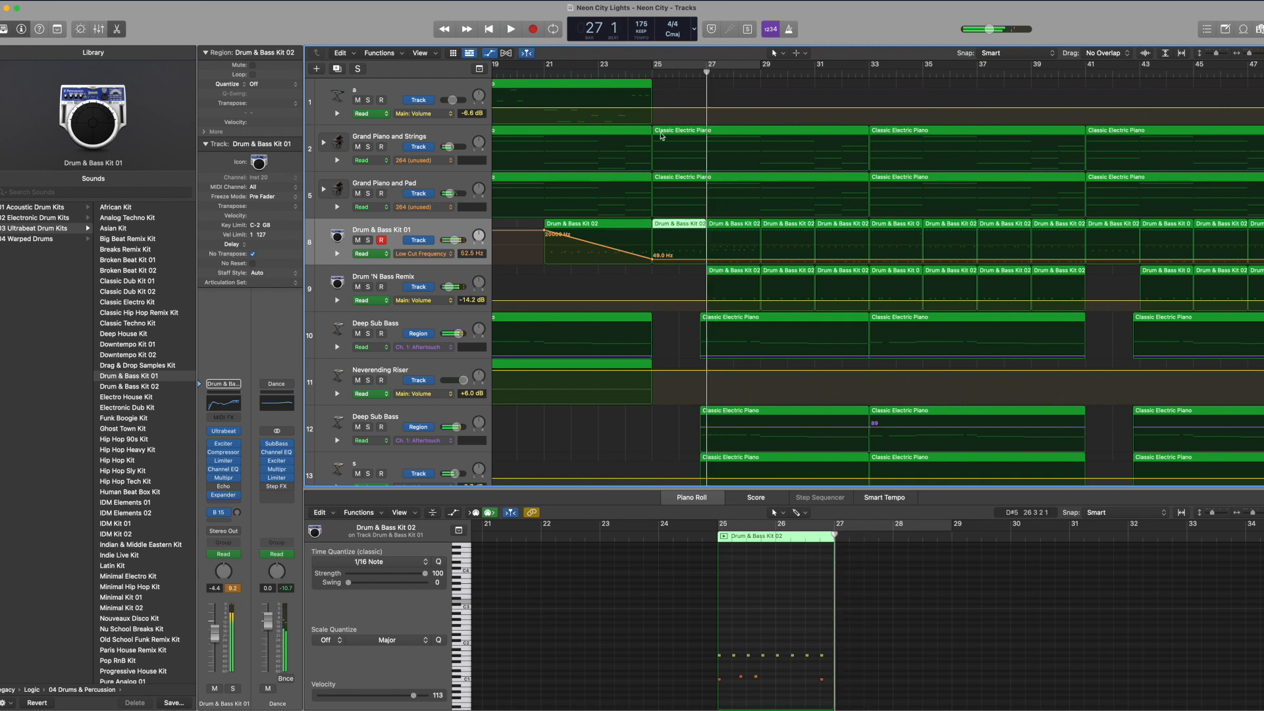
pyautogui.moveTo(707, 73); pyautogui.dragTo(698, 73)
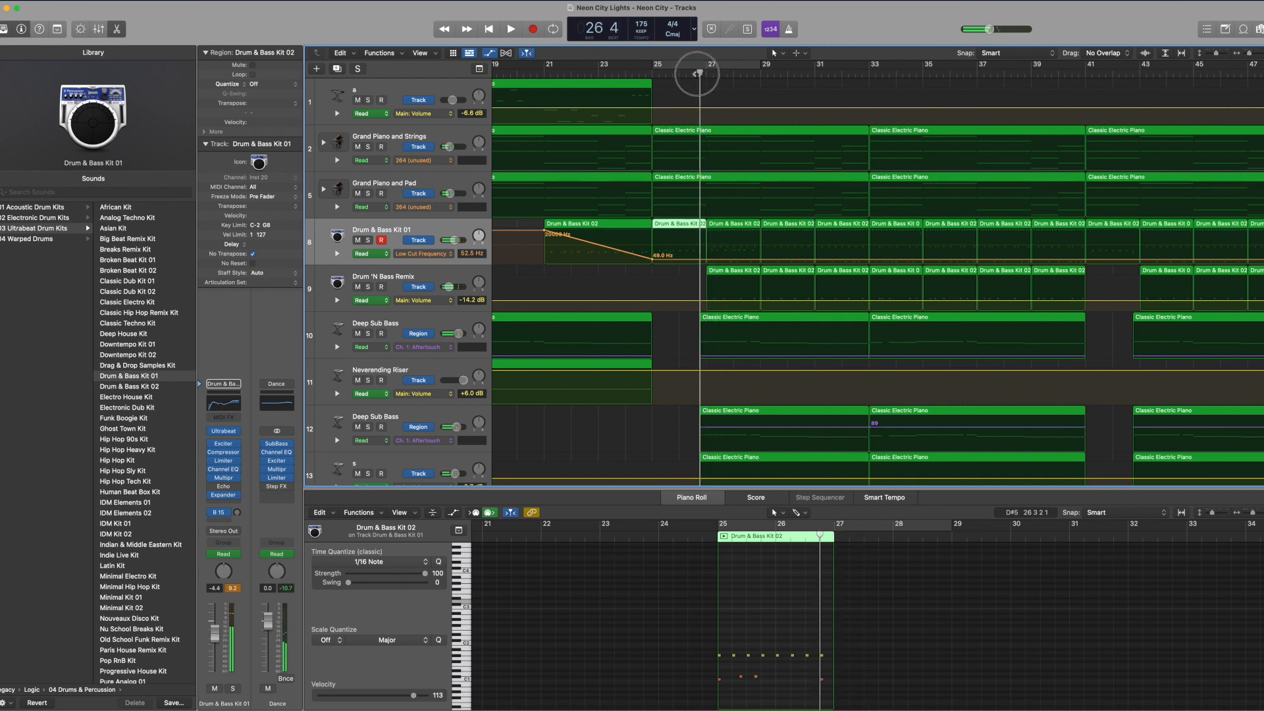
# Step: Compare the last kick of the Drum & Bass Kit 01 region at bar 25 with the start of the Deep Sub Bass region
pyautogui.click(708, 318)
pyautogui.click(695, 229)
pyautogui.click(821, 679)
pyautogui.click(708, 319)
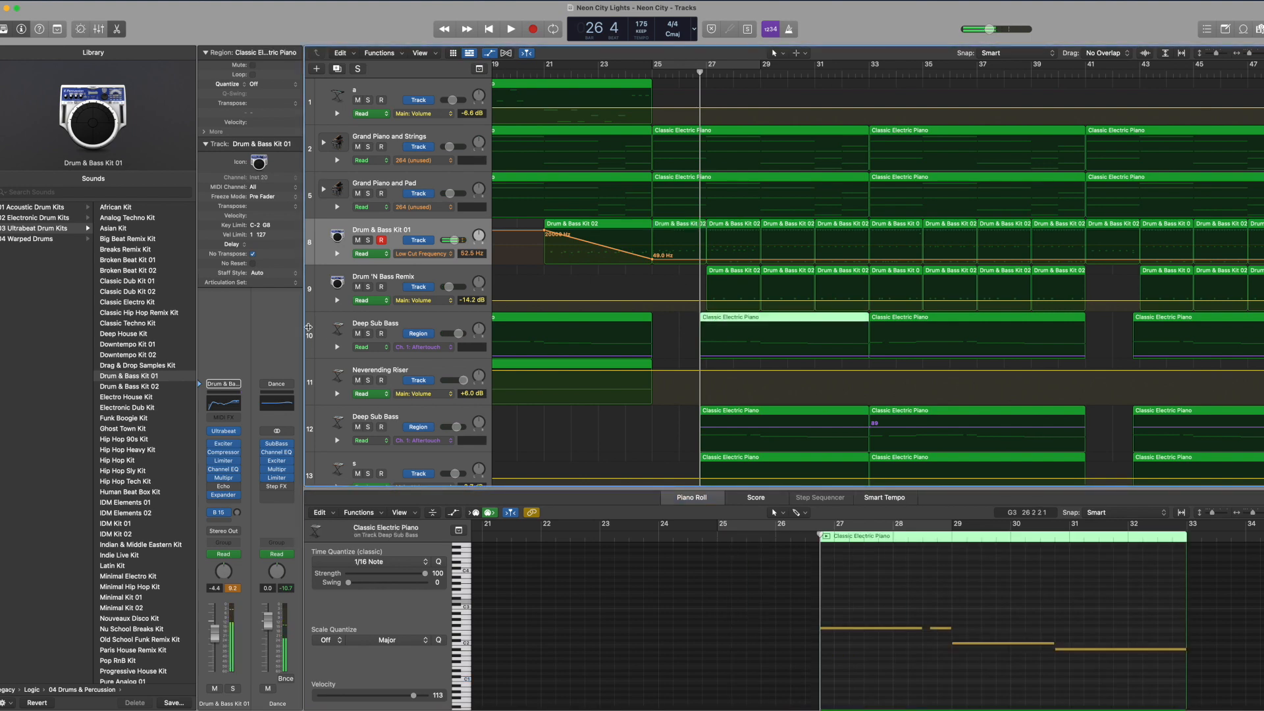
# Step: Solo the Deep Sub Bass track on track 10, play it while following its notes, and unsolo it
pyautogui.click(366, 327)
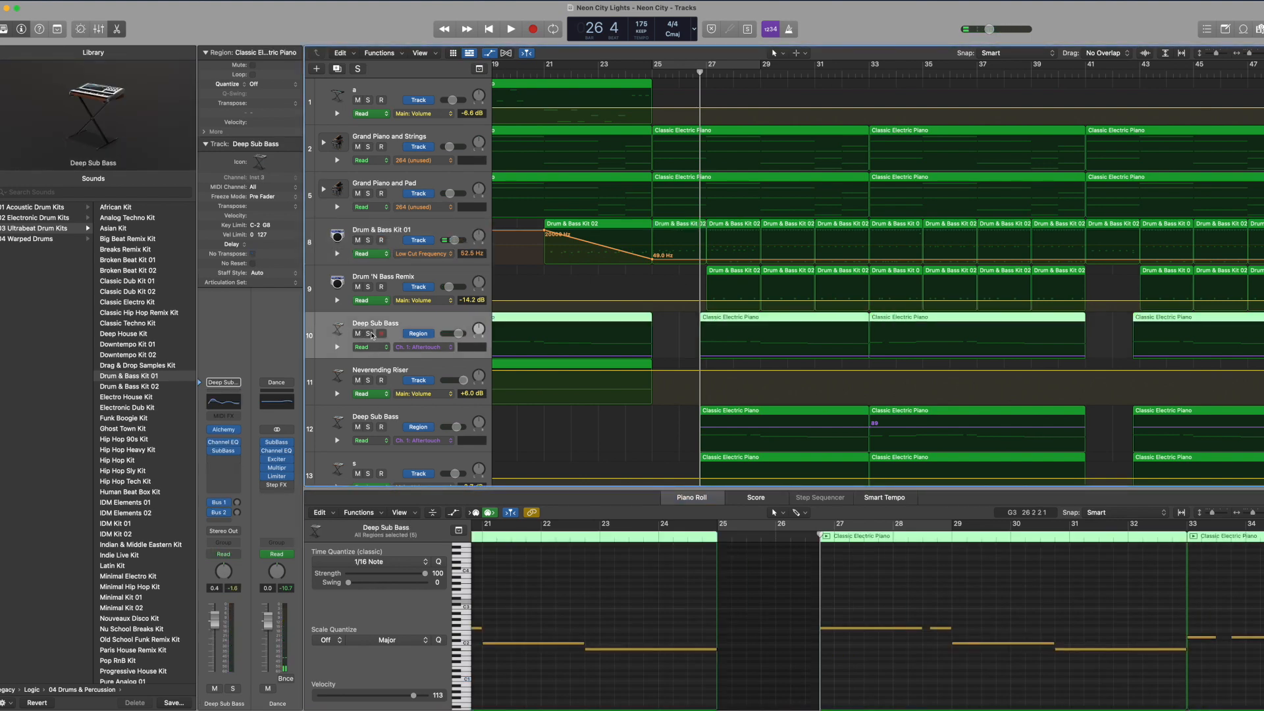
pyautogui.click(368, 334)
pyautogui.press('space')
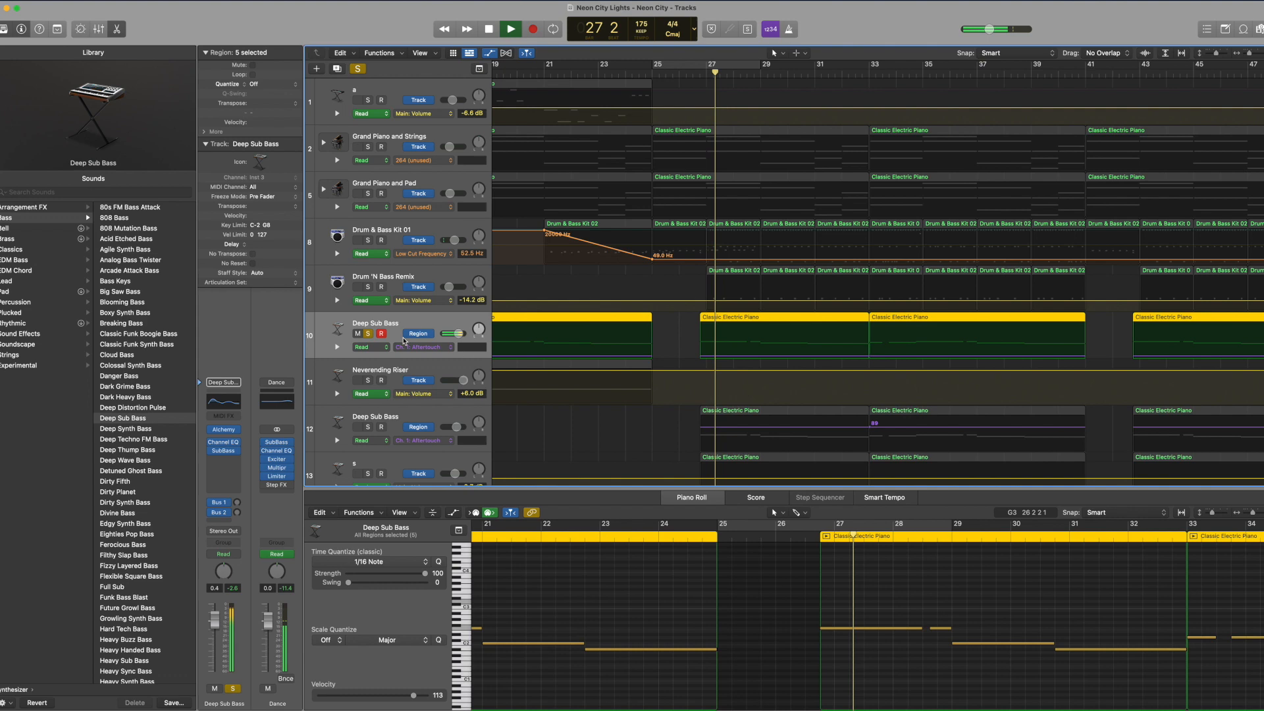
pyautogui.click(798, 574)
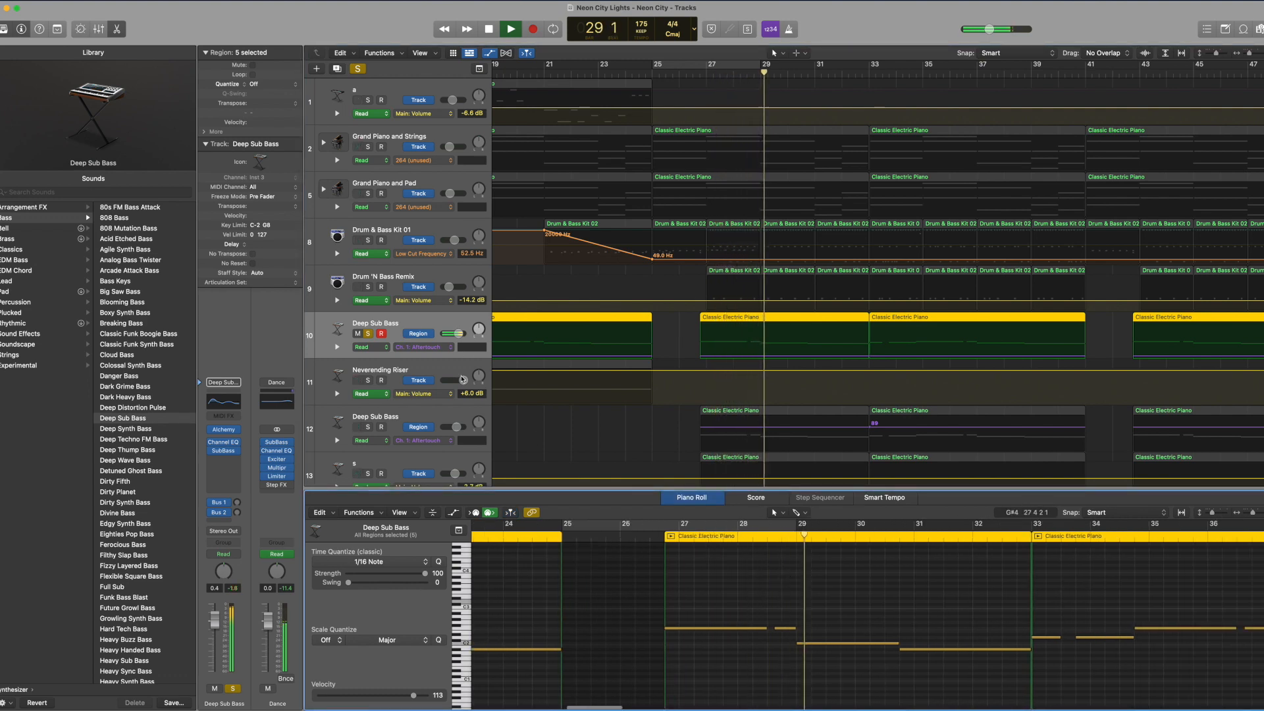
pyautogui.press('s')
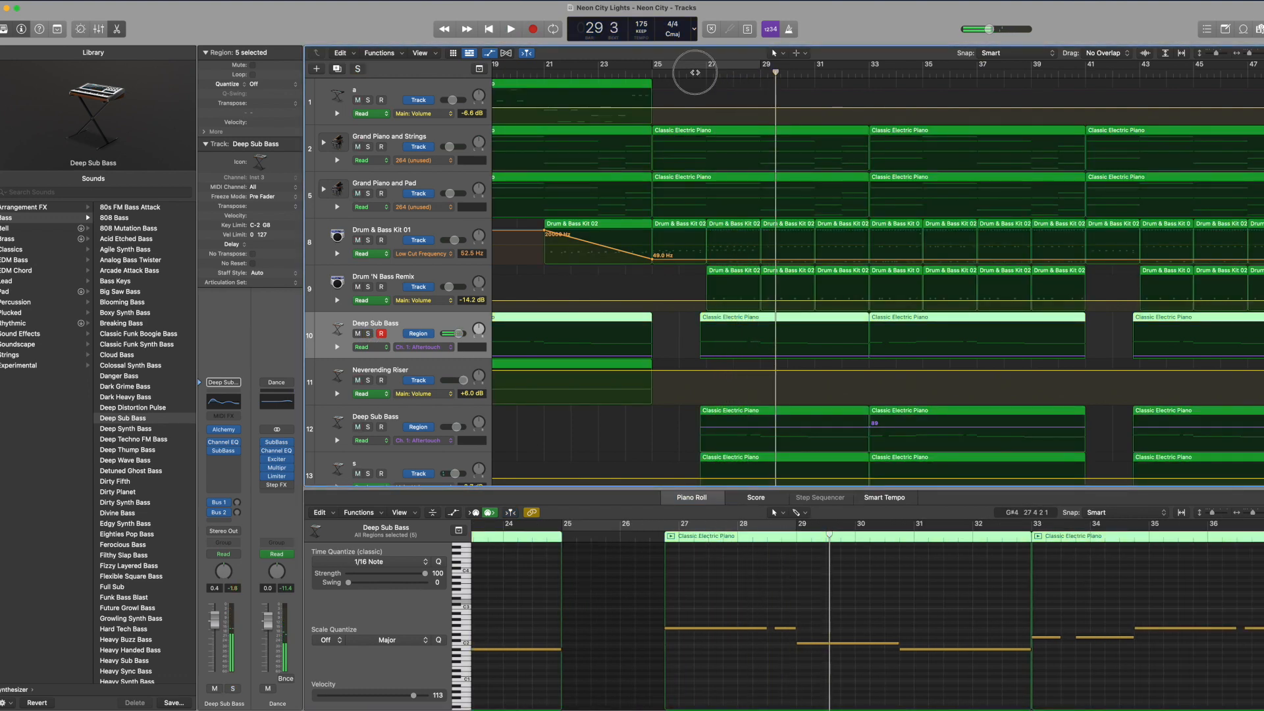
# Step: Return the playhead to bar 26 beat 4, examine the SubBass plug-in on Deep Sub Bass and close it
pyautogui.click(698, 72)
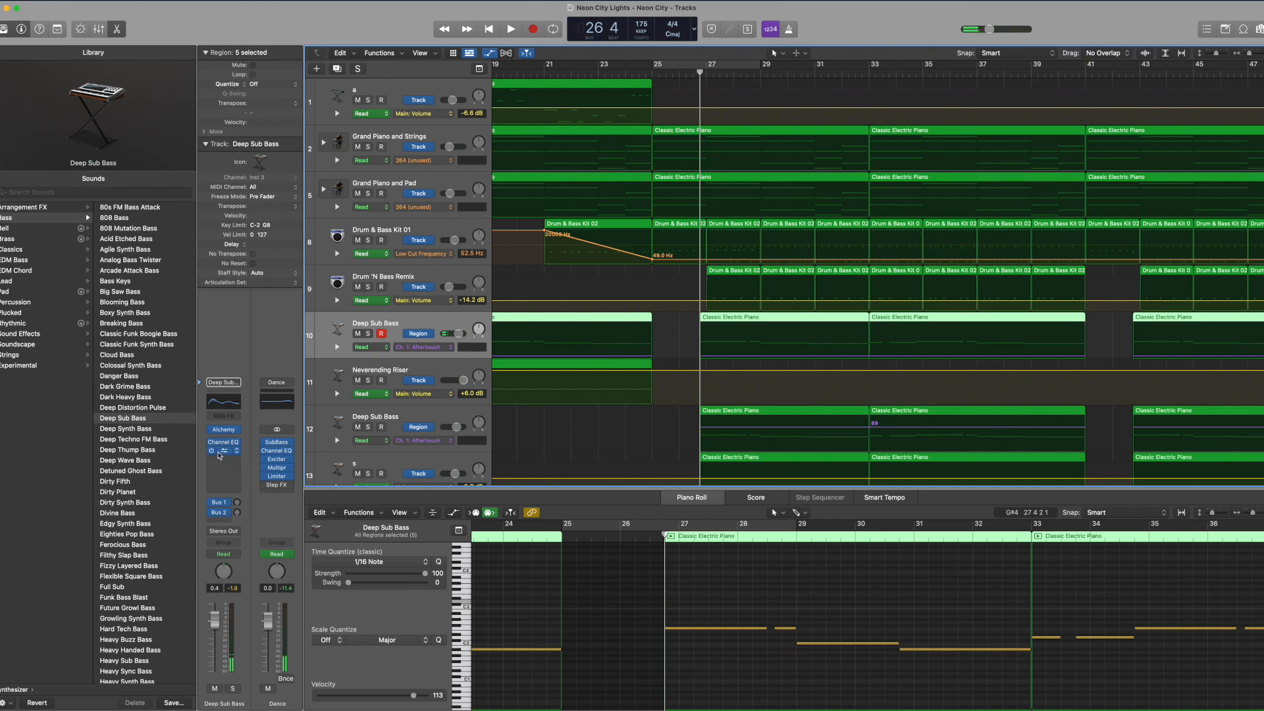
pyautogui.click(219, 453)
pyautogui.moveTo(418, 141); pyautogui.dragTo(434, 159)
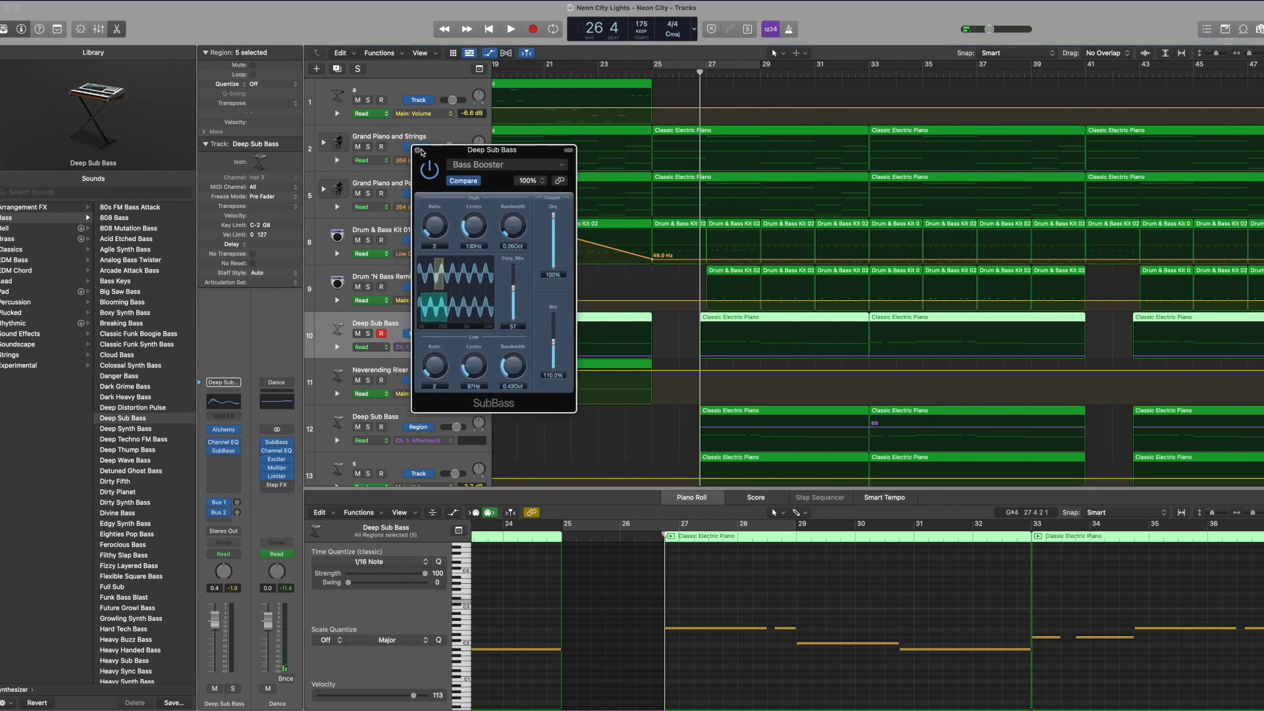
pyautogui.click(417, 150)
# Step: Solo the second Deep Sub Bass track, on track 12
pyautogui.scroll(-2, 402, 329)
pyautogui.click(400, 389)
pyautogui.click(368, 389)
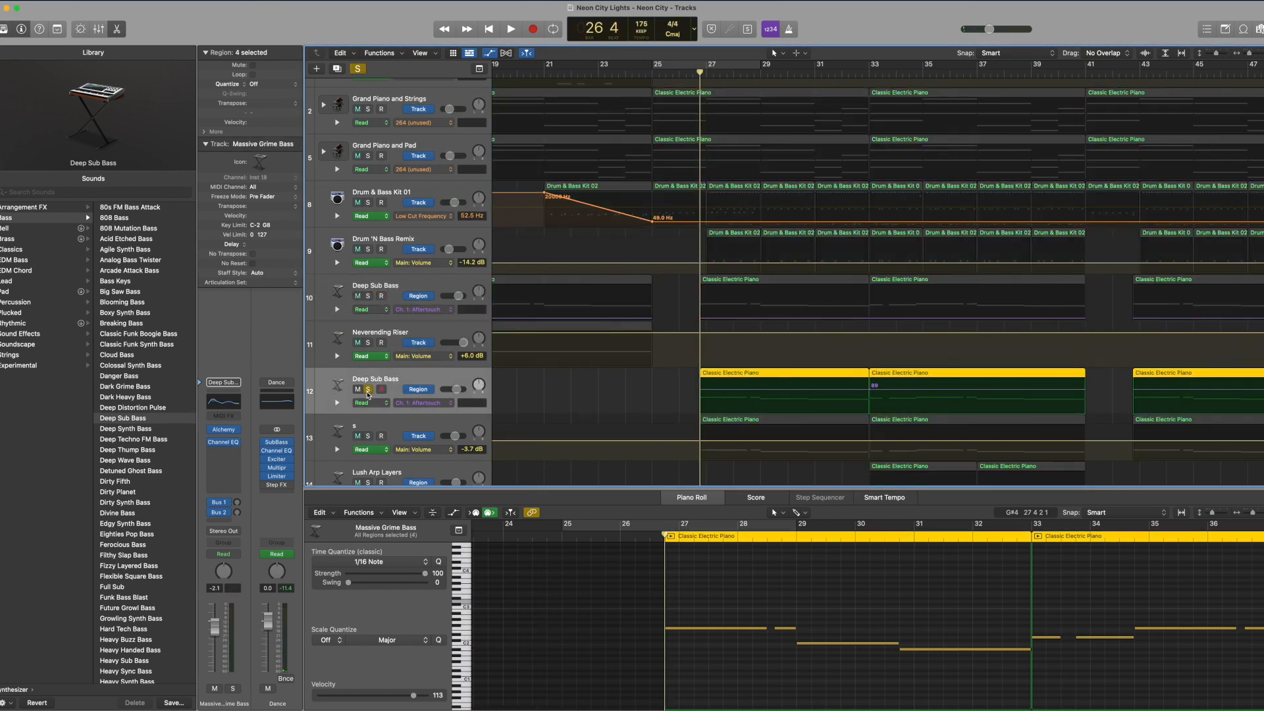
# Step: Play the soloed second Deep Sub Bass track and set the cycle range from bar 26 beat 4 to bar 33
pyautogui.press('space')
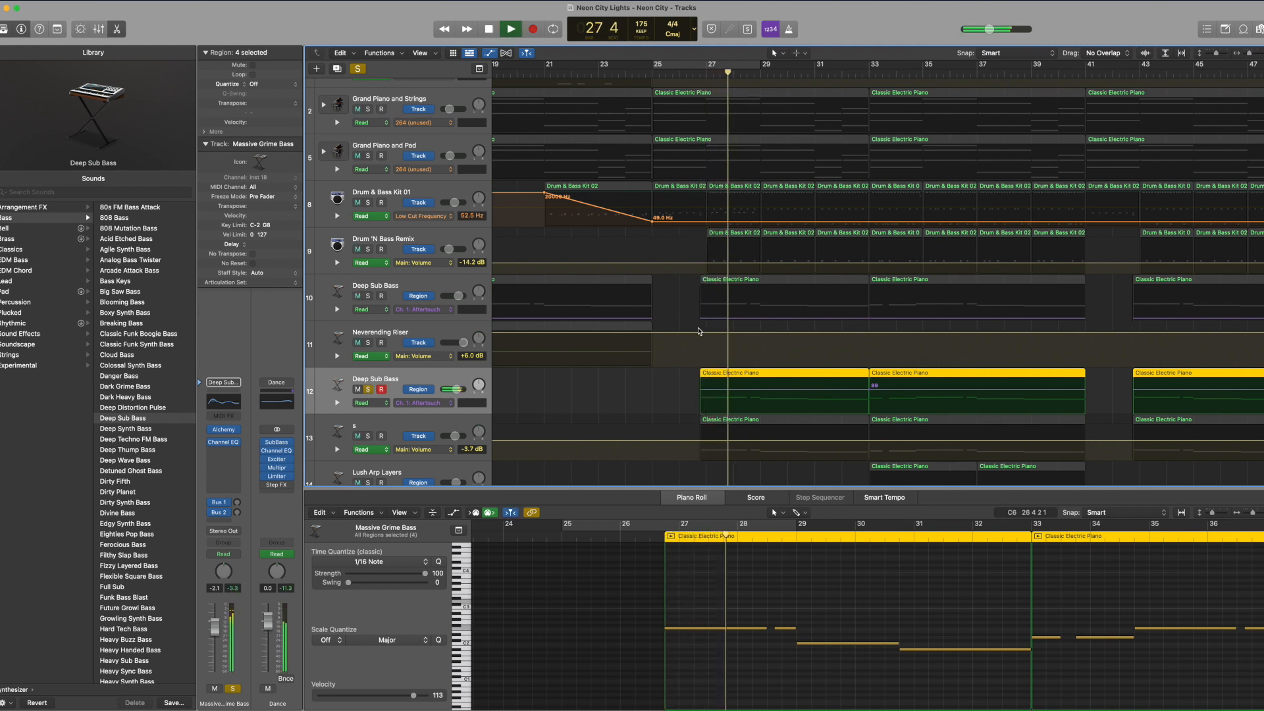
pyautogui.press('c')
pyautogui.moveTo(702, 64); pyautogui.dragTo(749, 65)
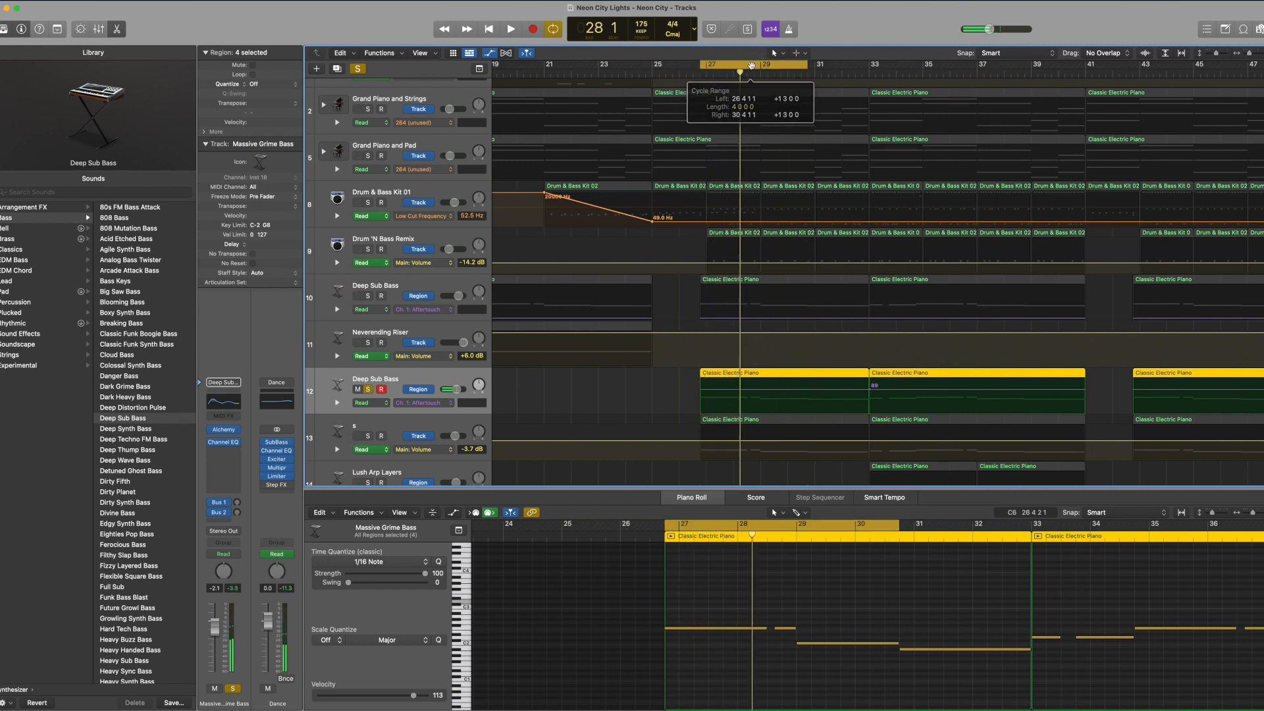
pyautogui.moveTo(808, 64); pyautogui.dragTo(869, 66)
# Step: Audition the second Deep Sub Bass track within the cycle range and unsolo it
pyautogui.press('space')
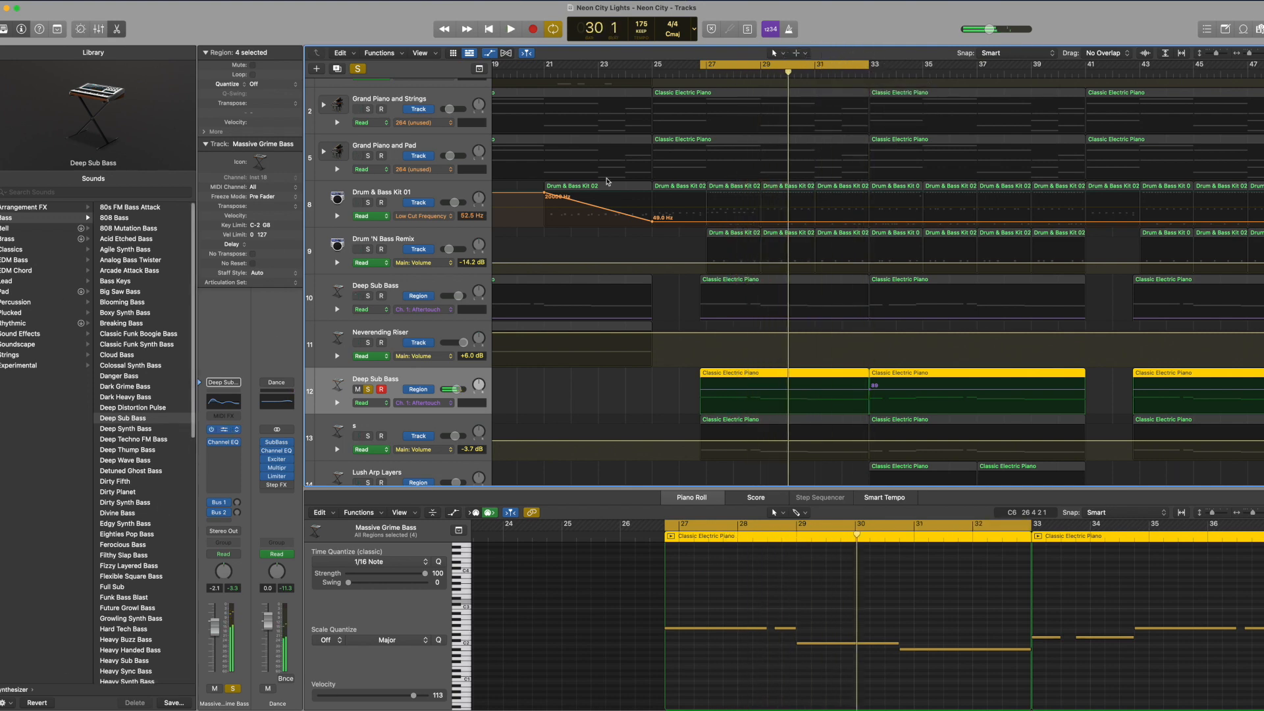
pyautogui.press('space')
pyautogui.moveTo(718, 139); pyautogui.dragTo(724, 161)
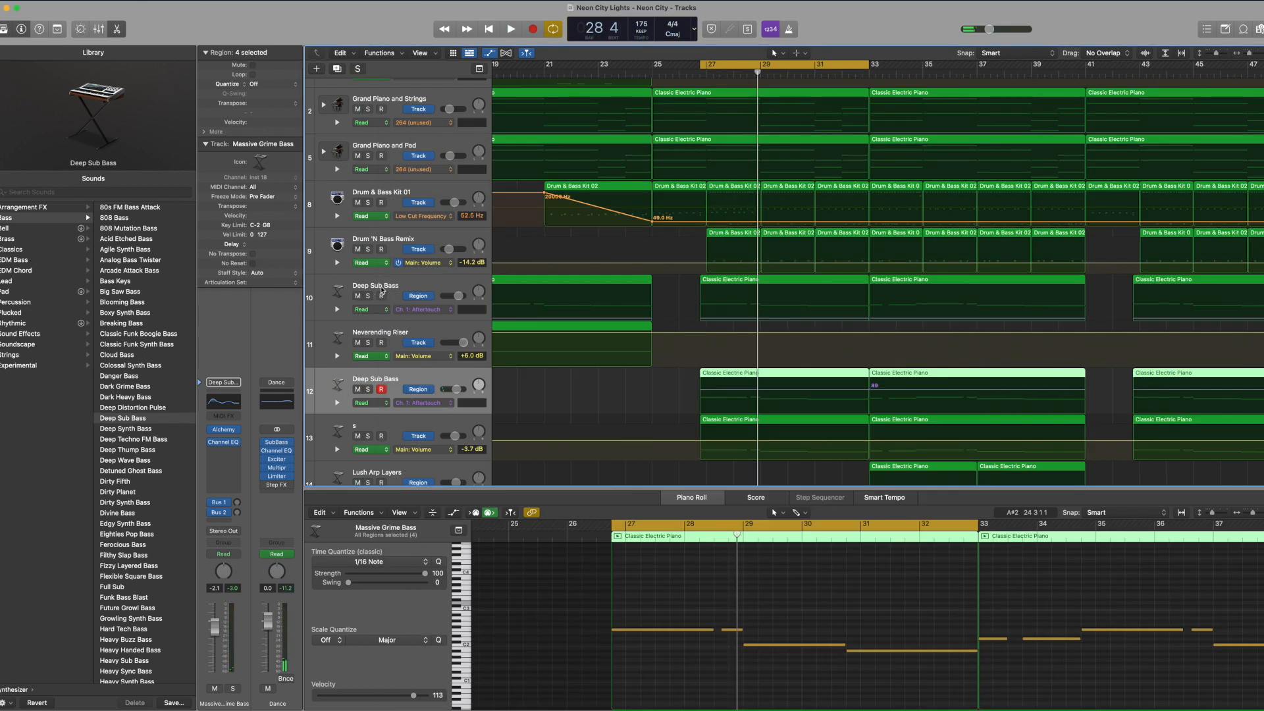
# Step: Compare the bar 27 region's notes on both Deep Sub Bass tracks with those on track 13, s
pyautogui.click(382, 291)
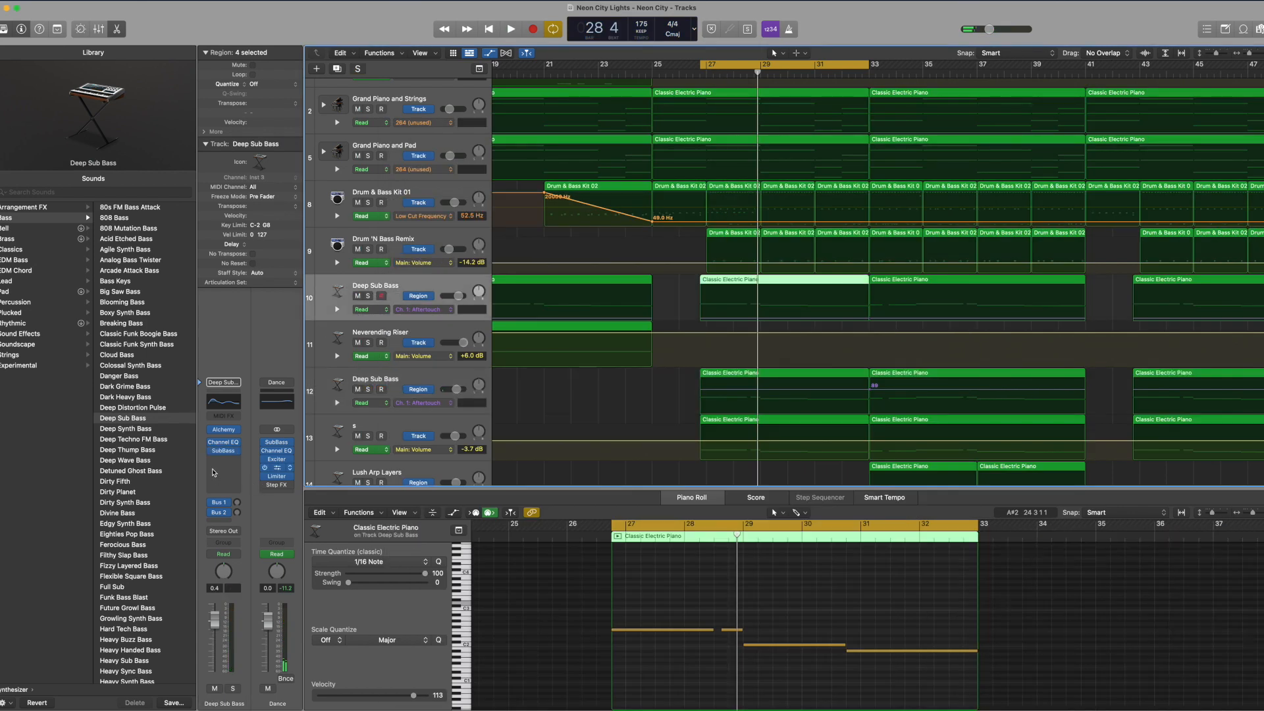
pyautogui.click(374, 379)
pyautogui.scroll(-3, 595, 389)
pyautogui.click(395, 357)
pyautogui.scroll(-5, 395, 358)
pyautogui.scroll(8, 561, 359)
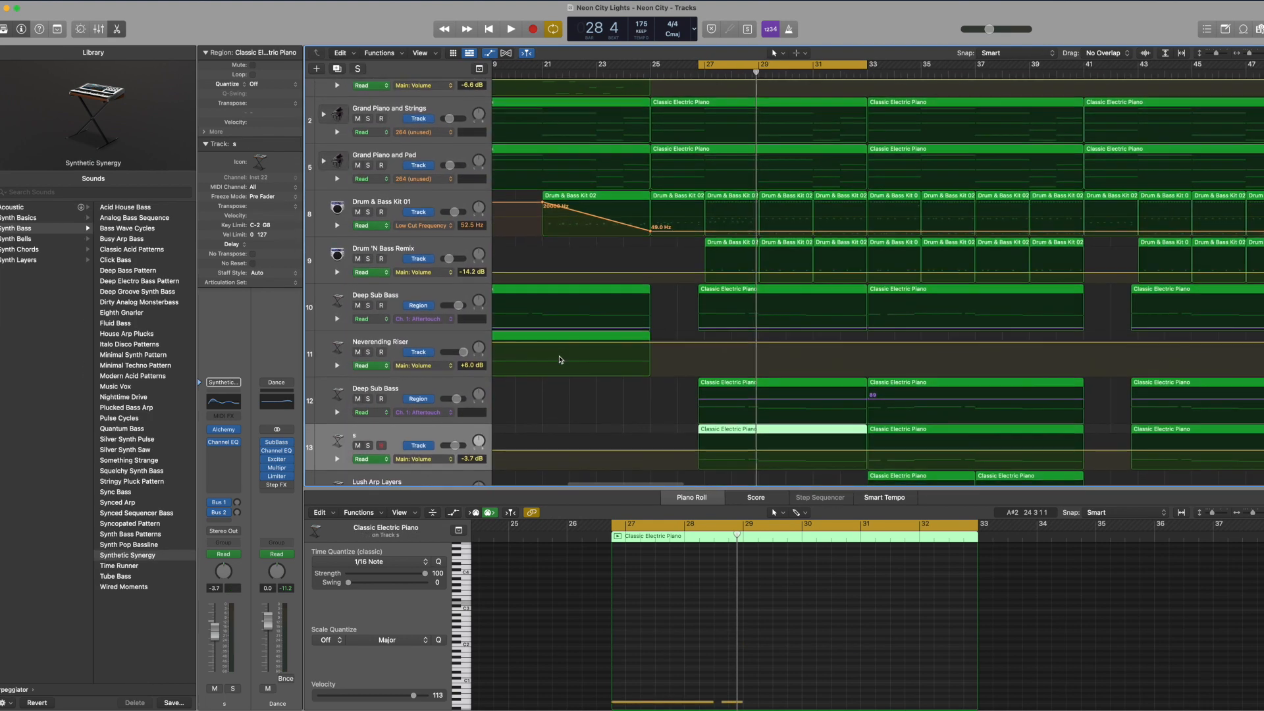
pyautogui.click(373, 391)
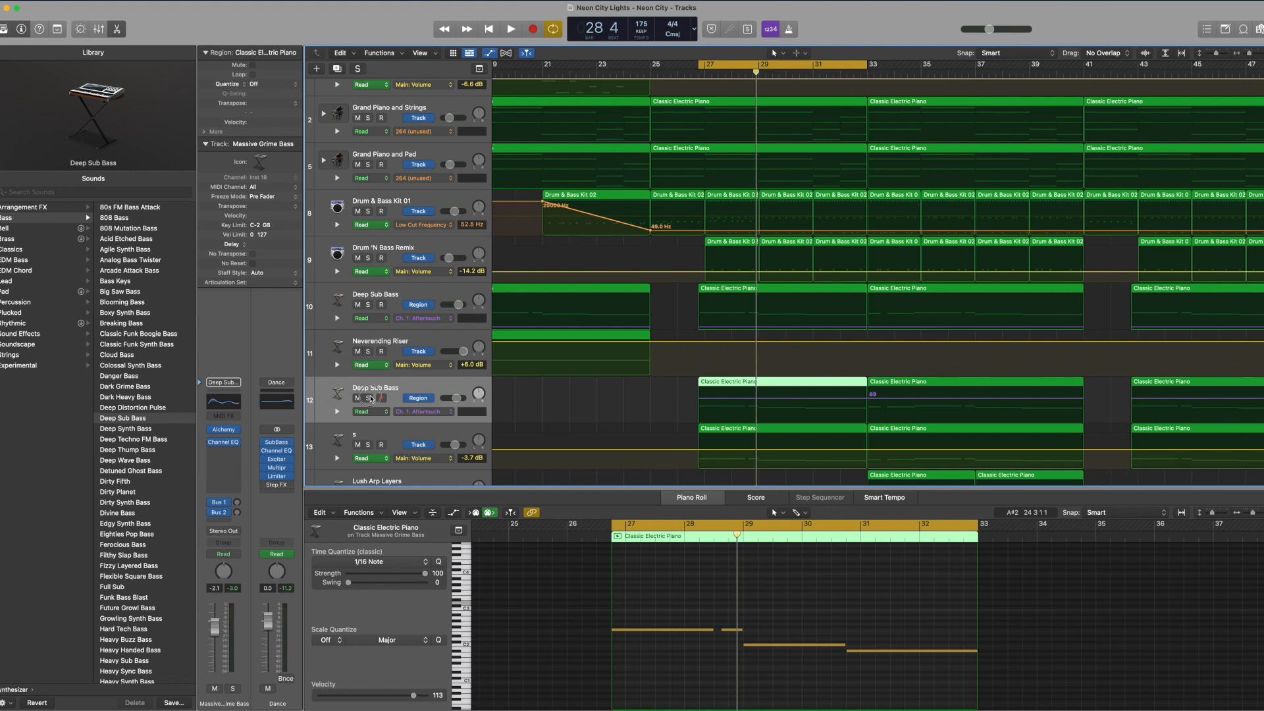
# Step: Solo the Deep Sub Bass on track 12, play it briefly from the cycle start and unsolo it
pyautogui.click(370, 398)
pyautogui.press('space')
# Step: Solo track 13, s, and audition it while following its low notes in the piano roll
pyautogui.press('space')
pyautogui.click(368, 399)
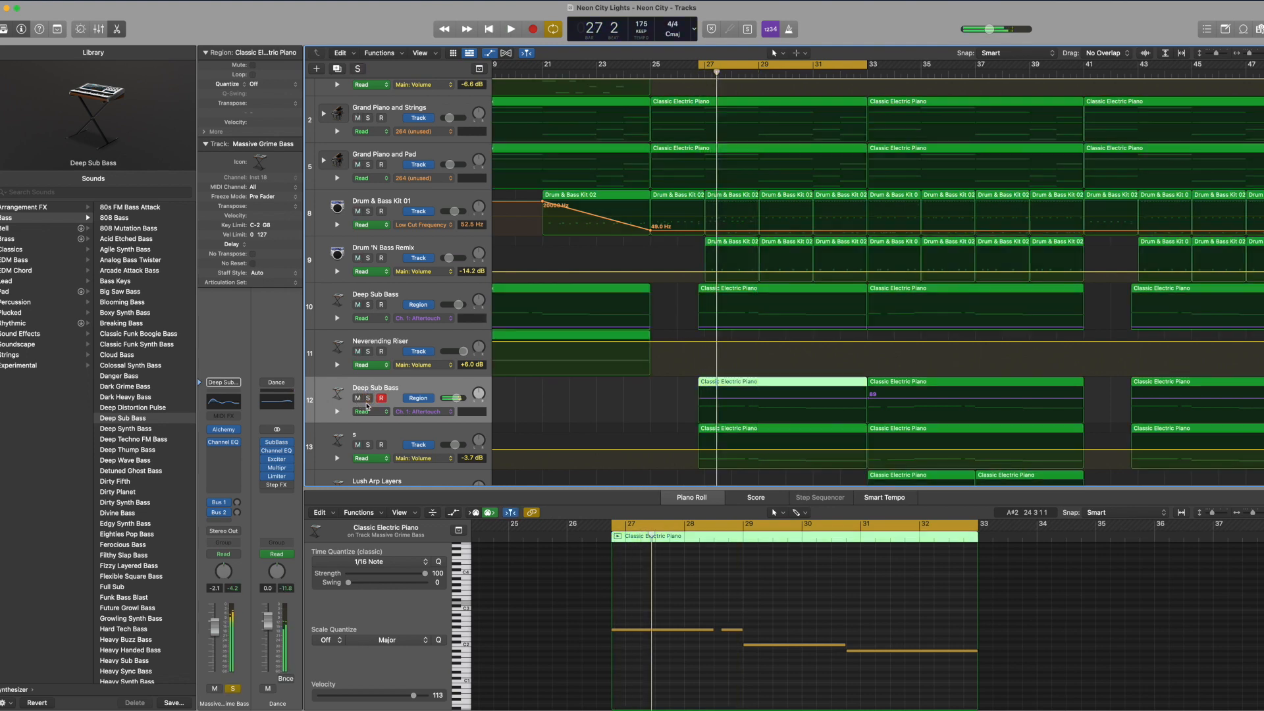
pyautogui.click(368, 445)
pyautogui.press('space')
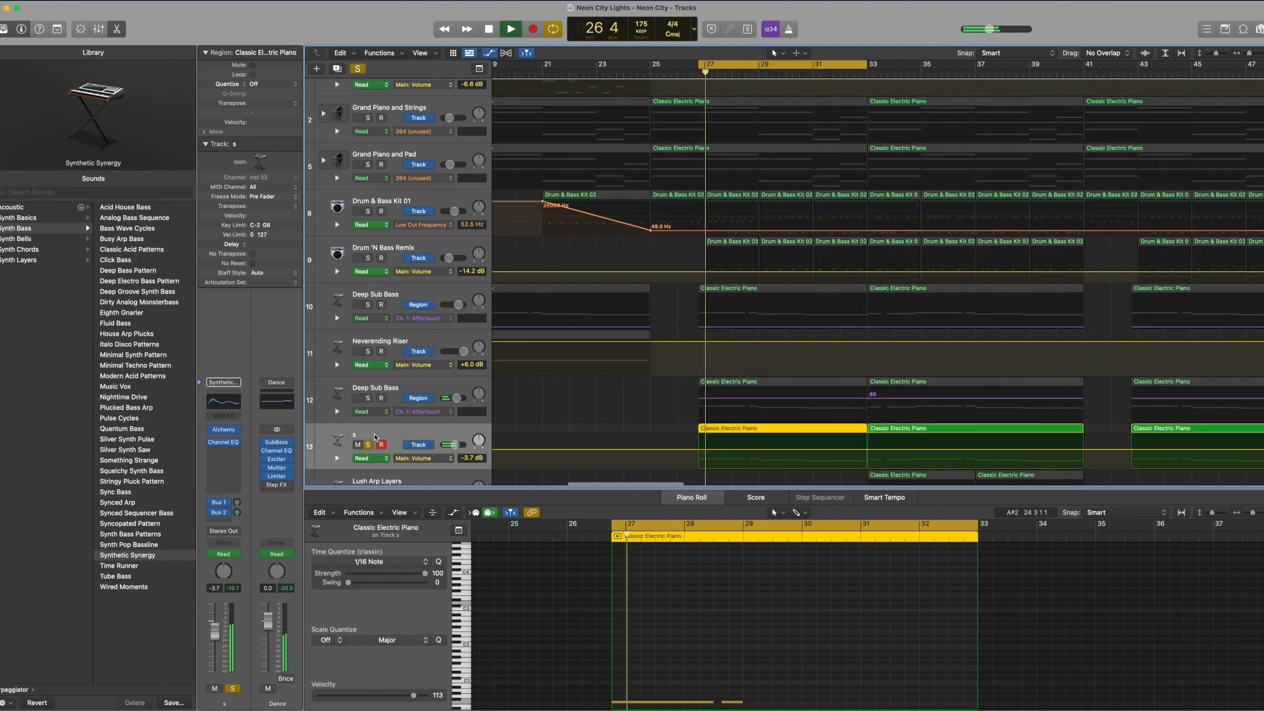
pyautogui.scroll(-2, 615, 684)
pyautogui.press('space')
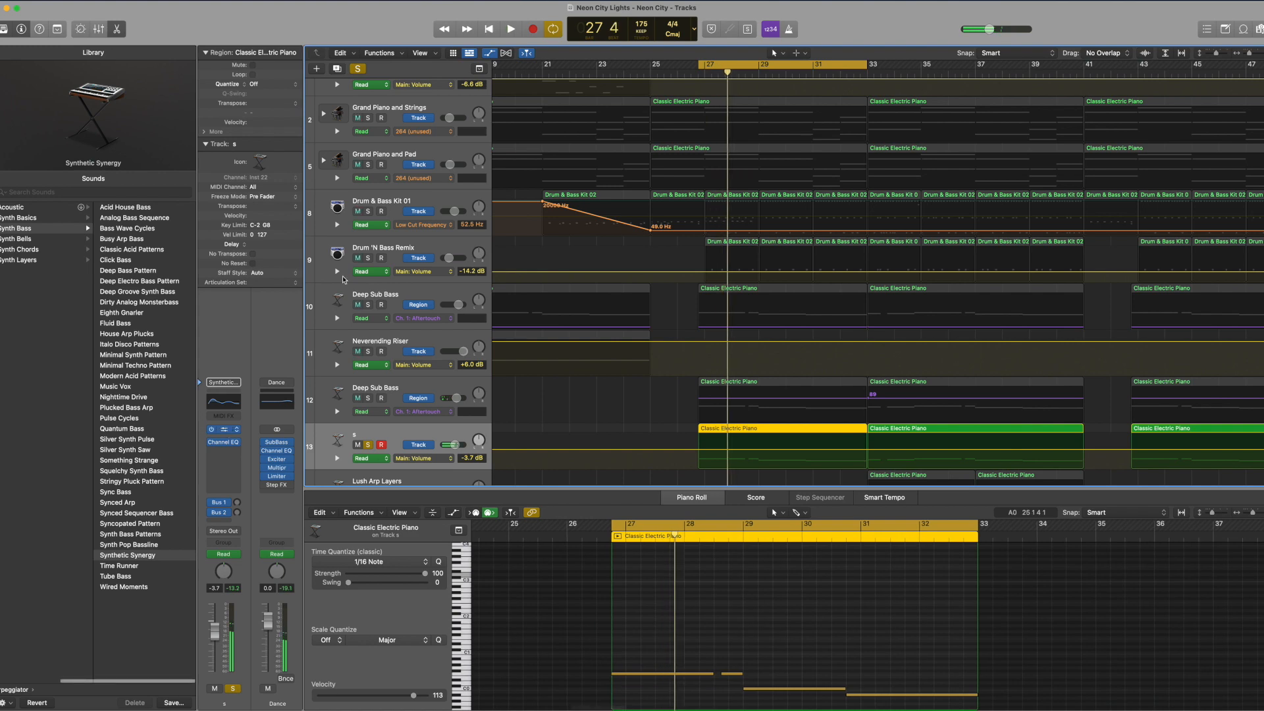
# Step: Examine track 13's Channel EQ, locate its Synth Sub Bass Enhancer preset under 02 Keyboards, stop playback and close the plug-in
pyautogui.click(224, 429)
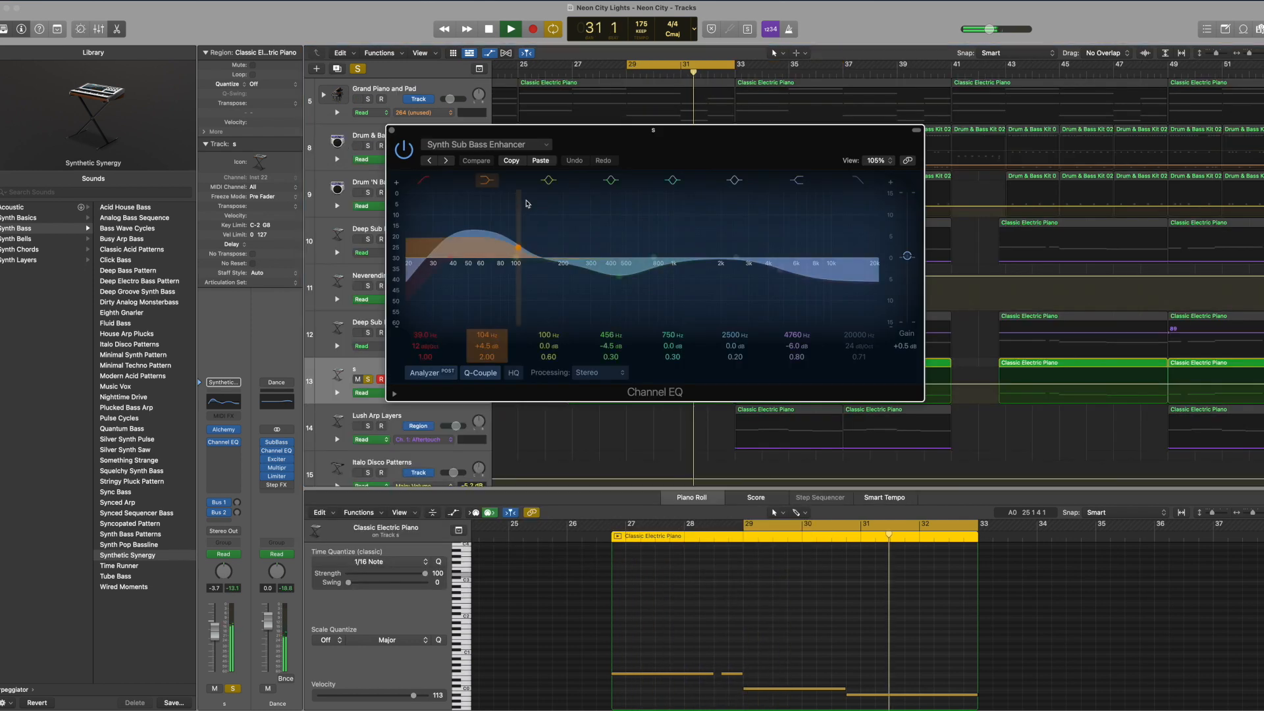
pyautogui.click(391, 131)
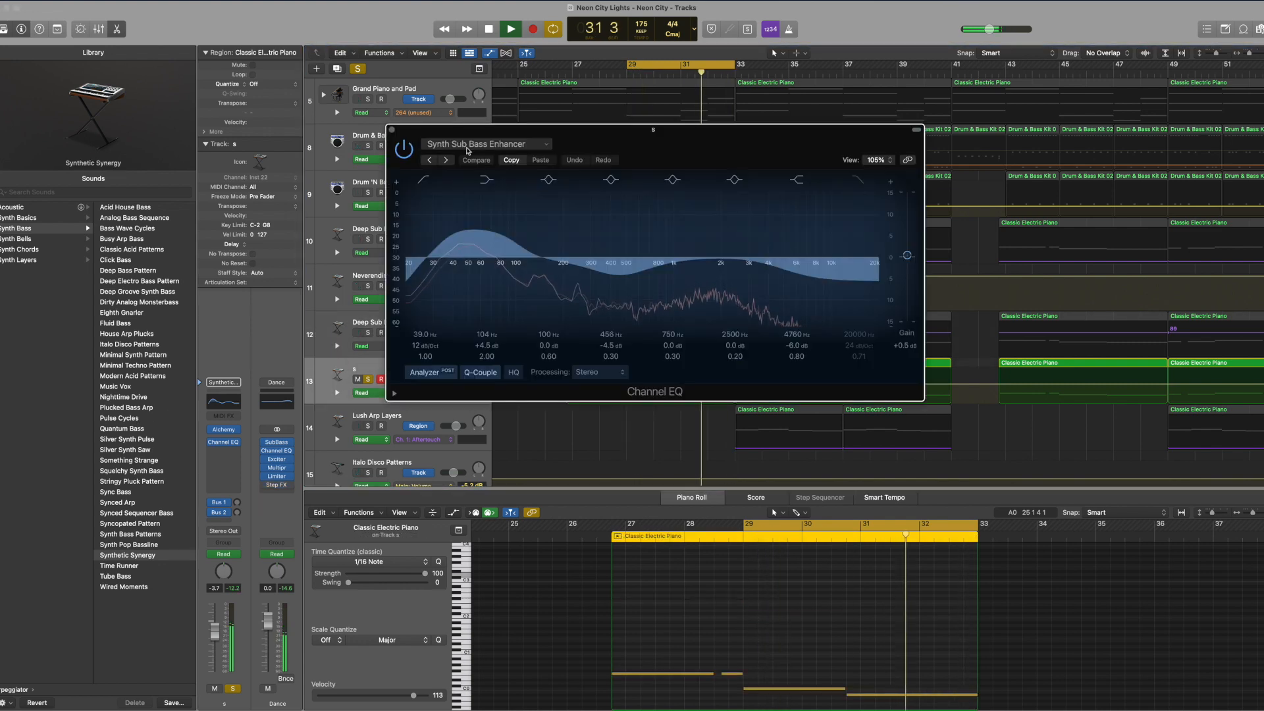
pyautogui.click(468, 145)
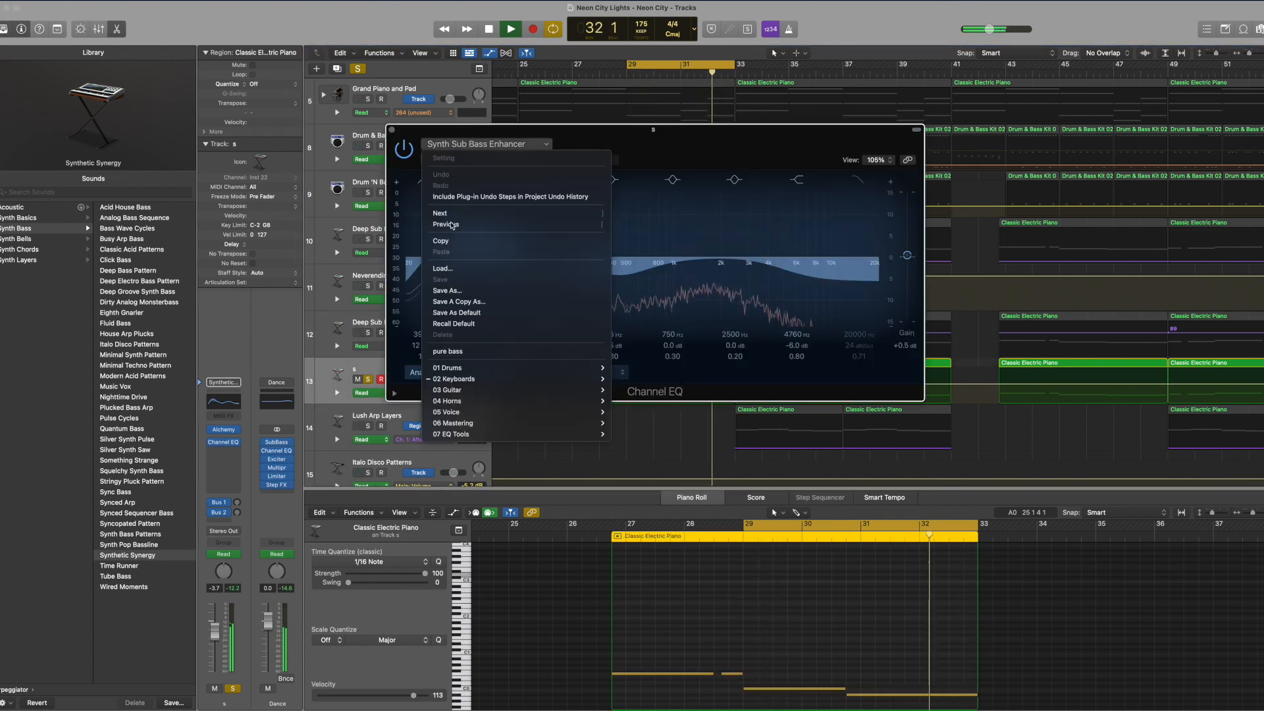
pyautogui.moveTo(461, 379)
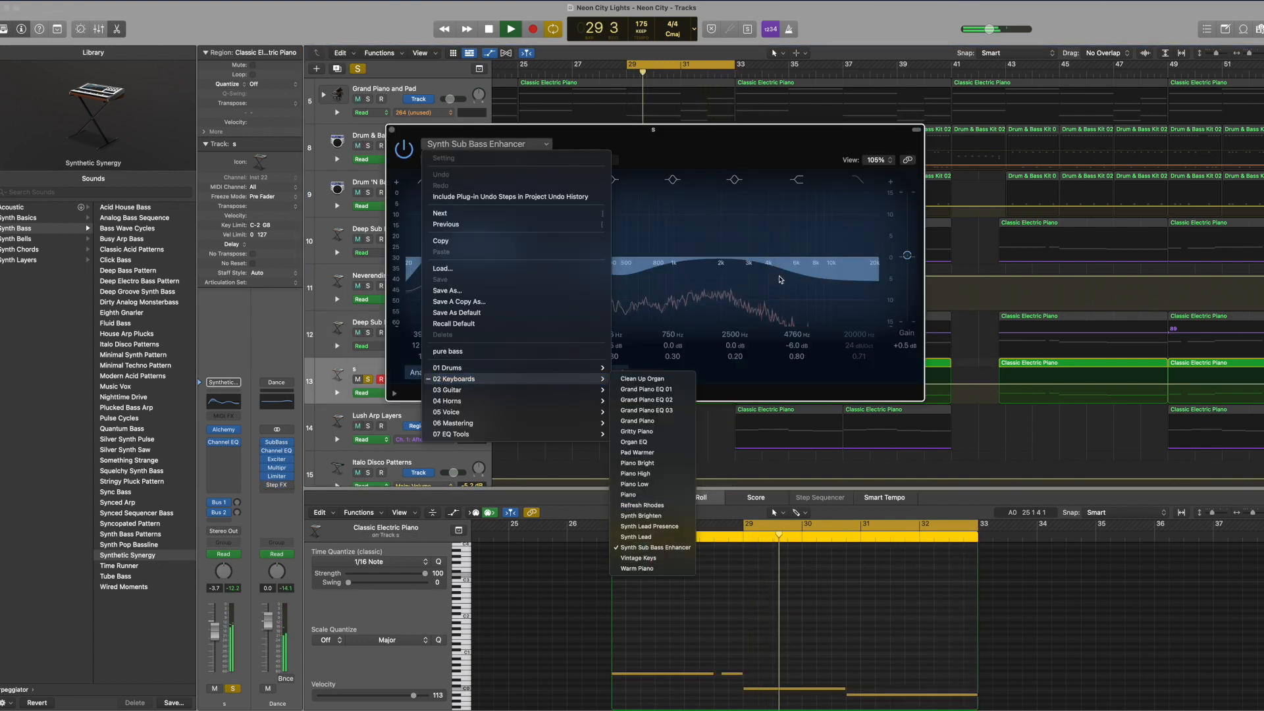
pyautogui.click(653, 548)
pyautogui.moveTo(391, 134); pyautogui.dragTo(469, 211)
pyautogui.press('space')
pyautogui.click(470, 207)
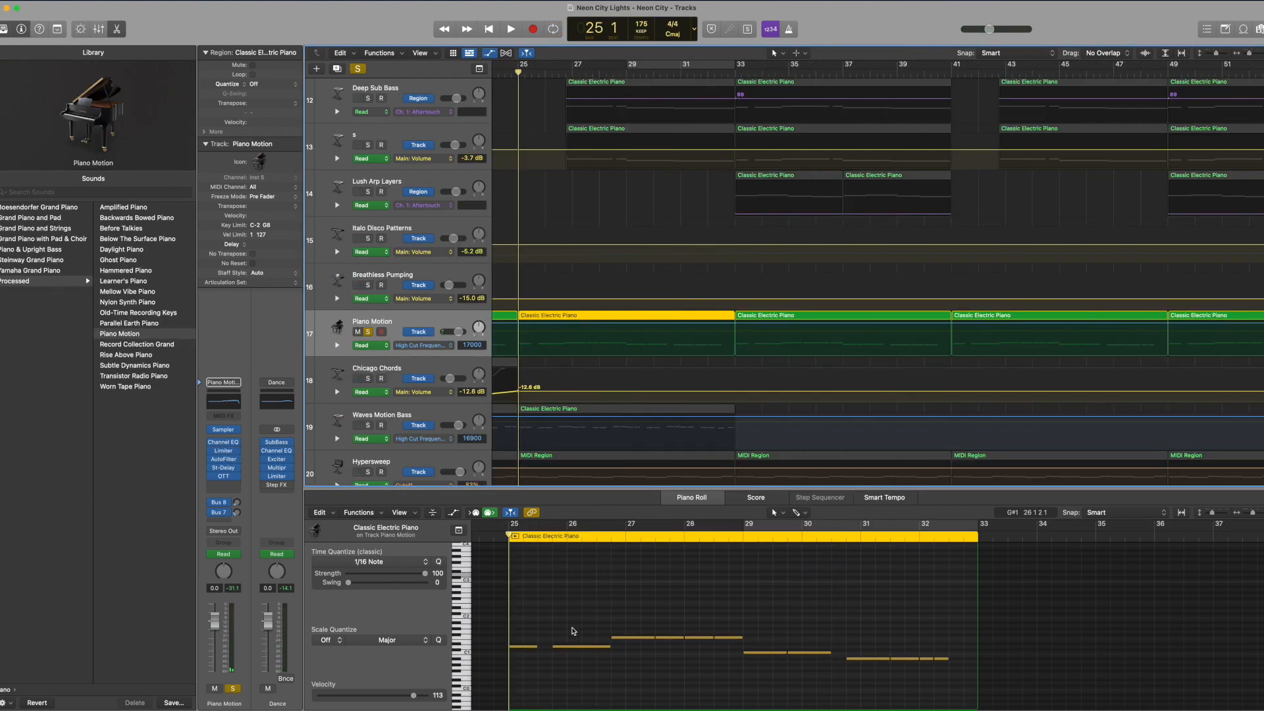
# Step: Audition the soloed Piano Motion track from bar 25 while following its notes, and unsolo it
pyautogui.click(573, 631)
pyautogui.press('space')
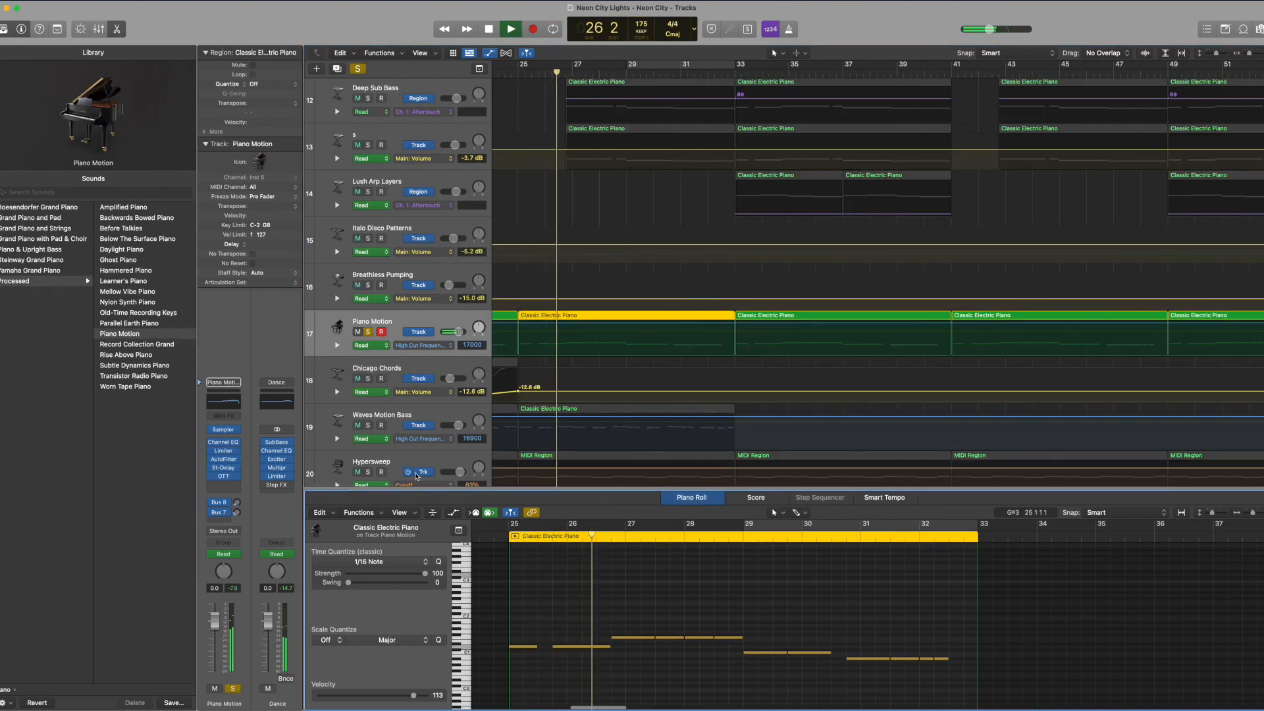
pyautogui.press('space')
pyautogui.click(368, 331)
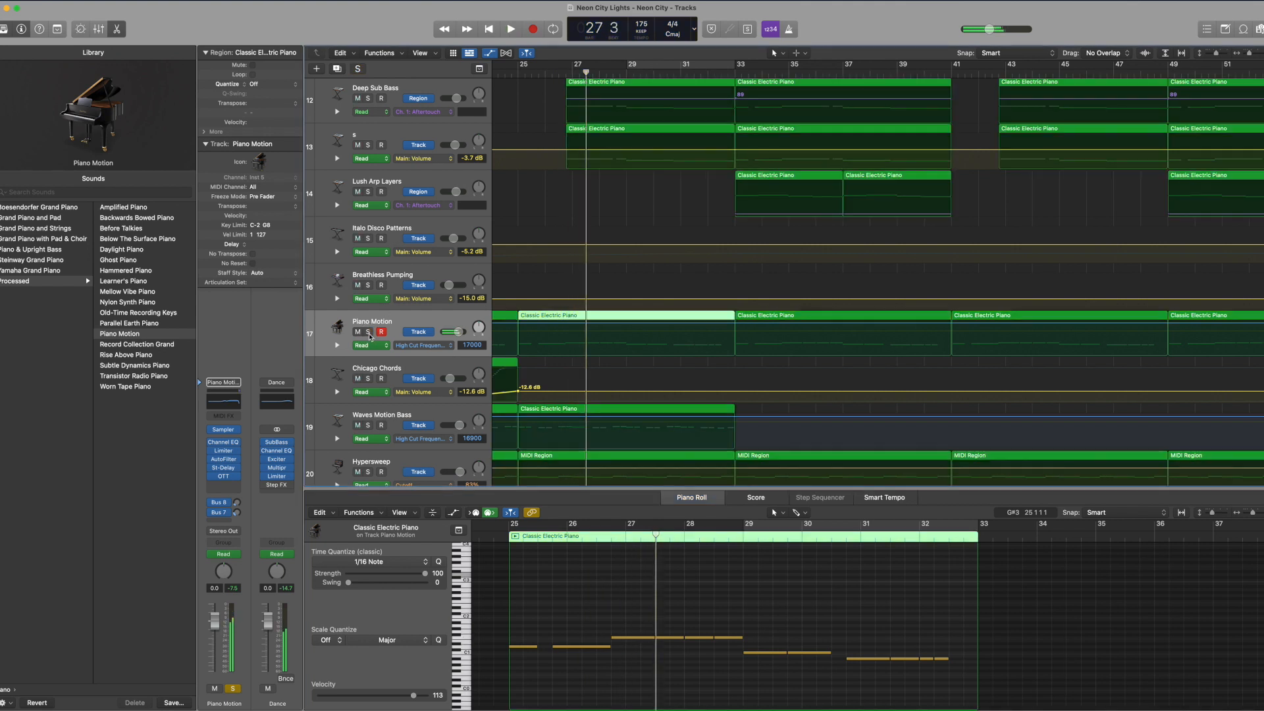
# Step: Solo the Waves Motion Bass track and set the cycle range from bar 25 to bar 33
pyautogui.click(373, 419)
pyautogui.click(368, 425)
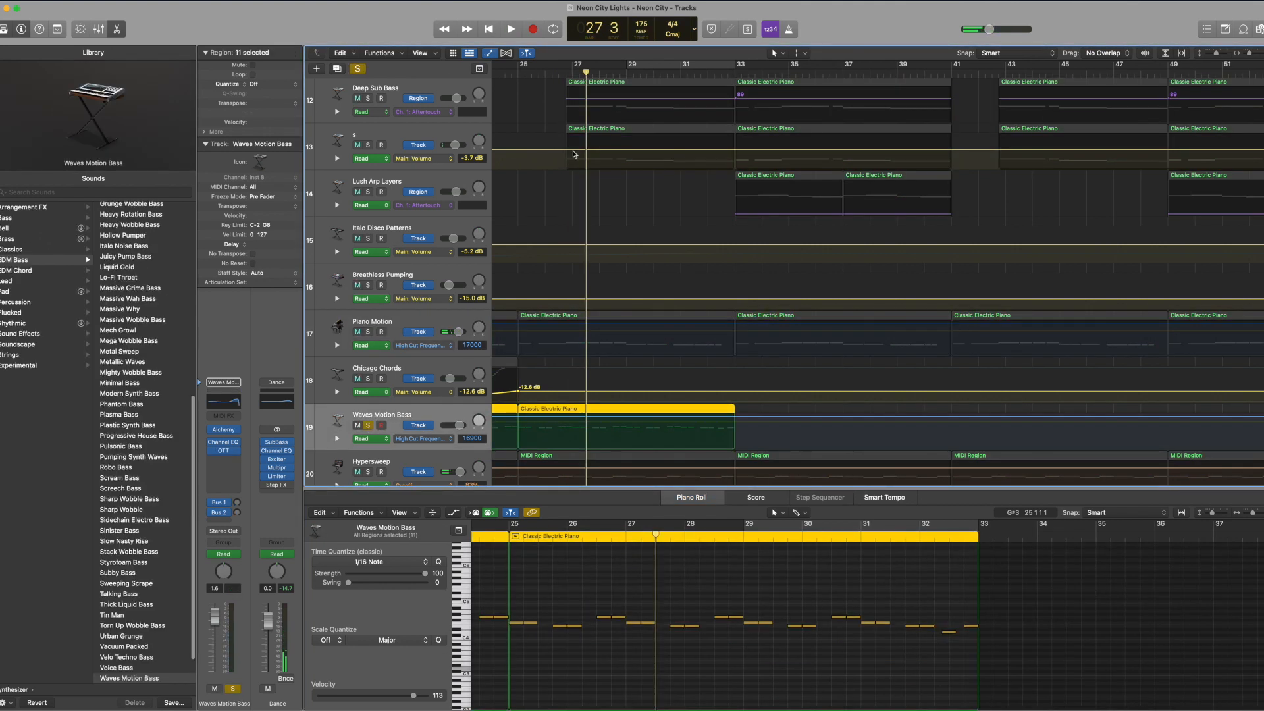
pyautogui.click(640, 59)
pyautogui.moveTo(628, 64); pyautogui.dragTo(533, 64)
pyautogui.moveTo(625, 68); pyautogui.dragTo(739, 92)
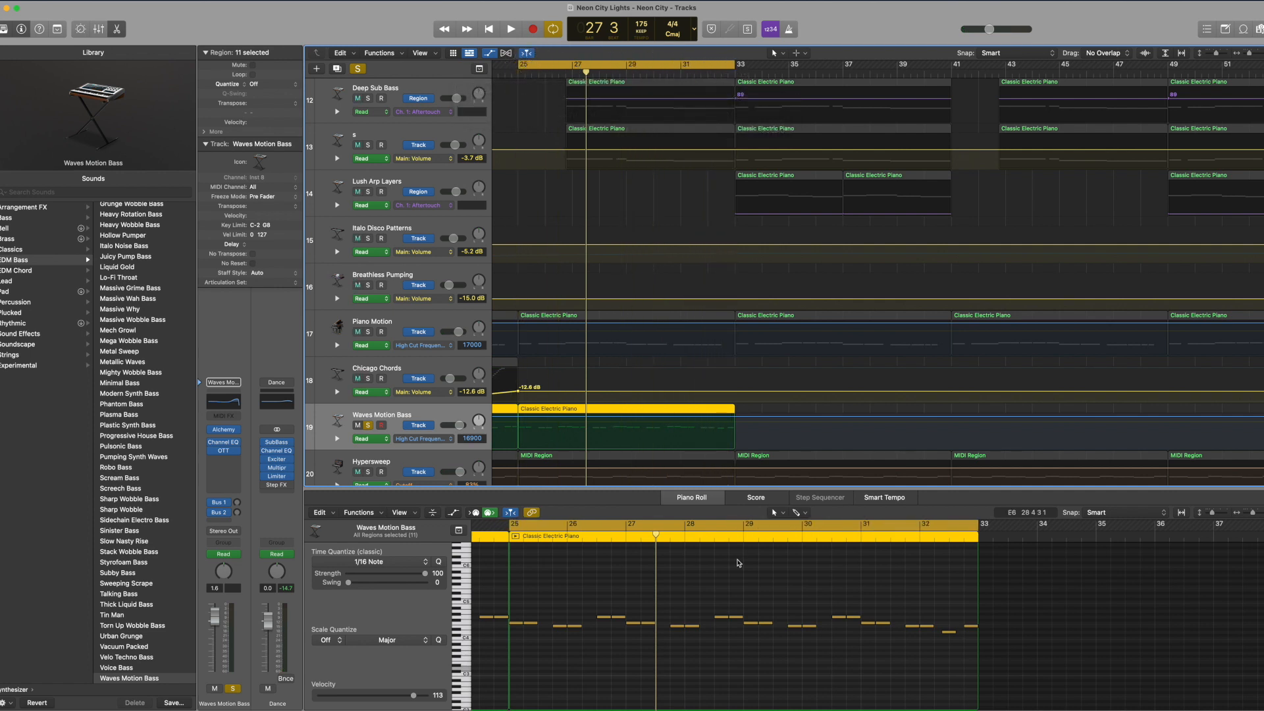
# Step: Play the Waves Motion Bass track within the cycle while following its notes, and unsolo it
pyautogui.click(738, 587)
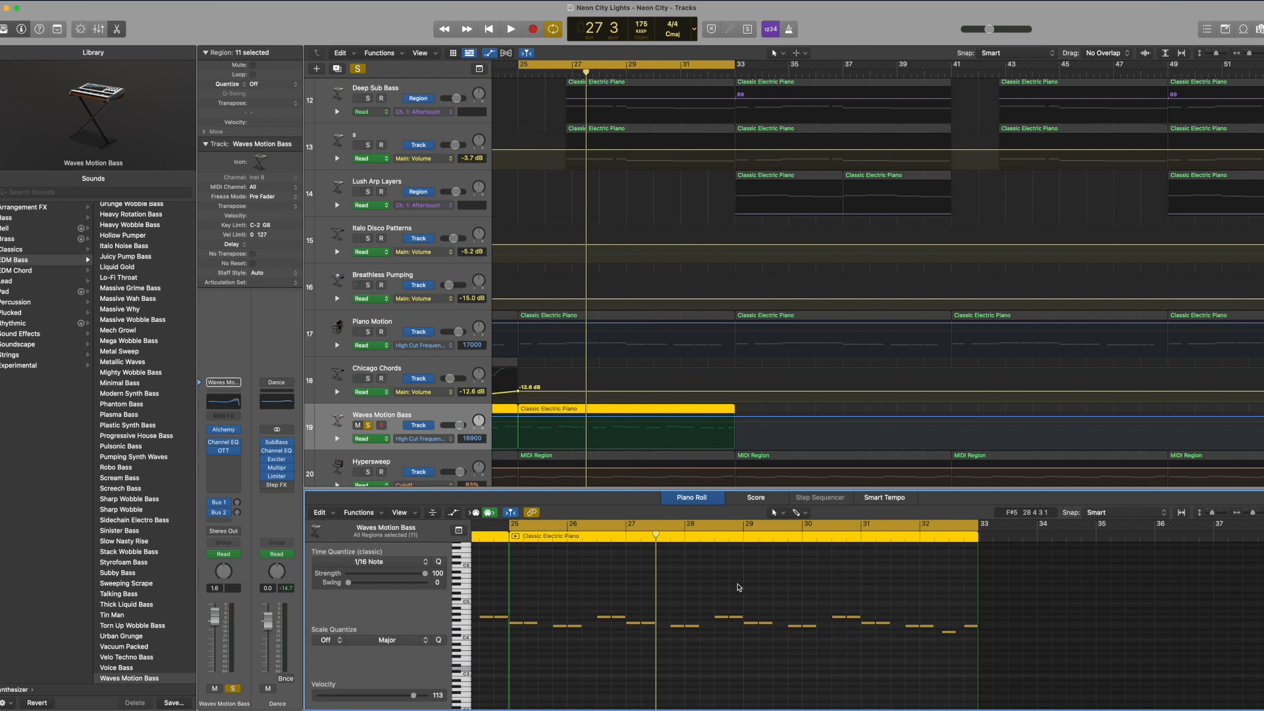
pyautogui.hscroll(-2, 738, 587)
pyautogui.press('space')
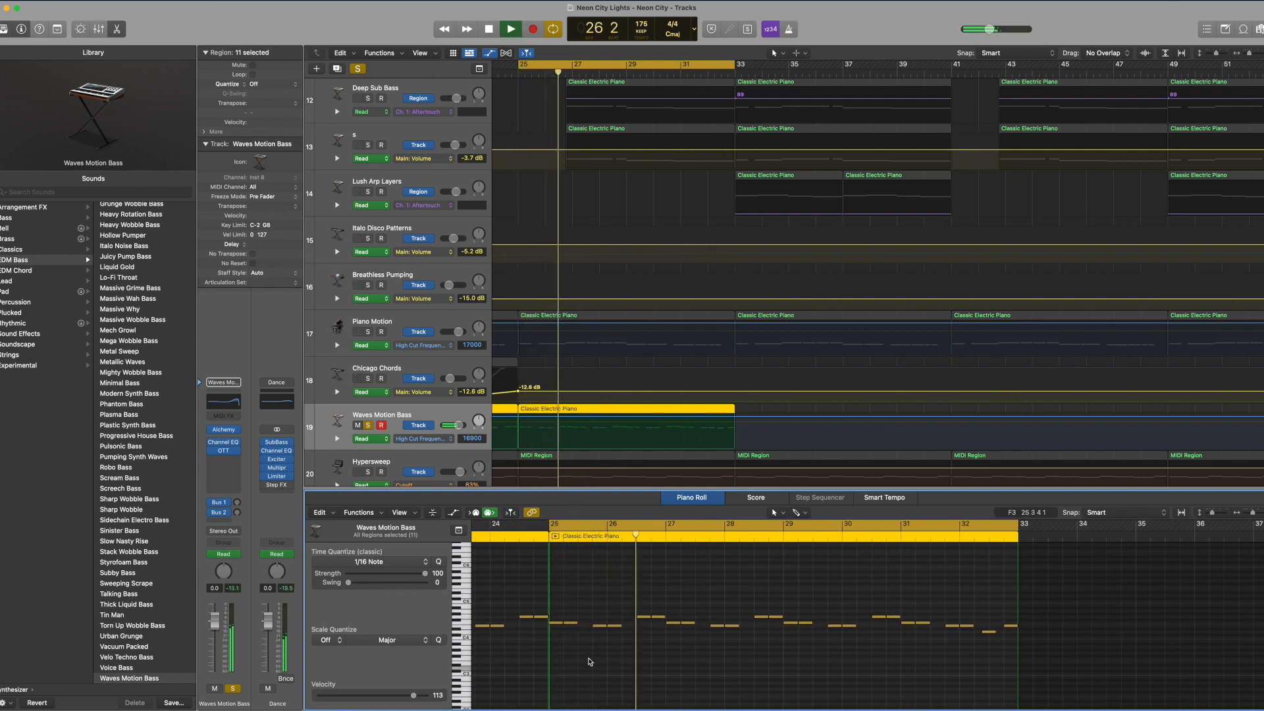
pyautogui.hscroll(1, 589, 661)
pyautogui.press('space')
pyautogui.click(368, 424)
# Step: Turn off the cycle, play the full mix from bar 31 while watching the Dance track's automation, and return the playhead to bar 31
pyautogui.scroll(-10, 518, 451)
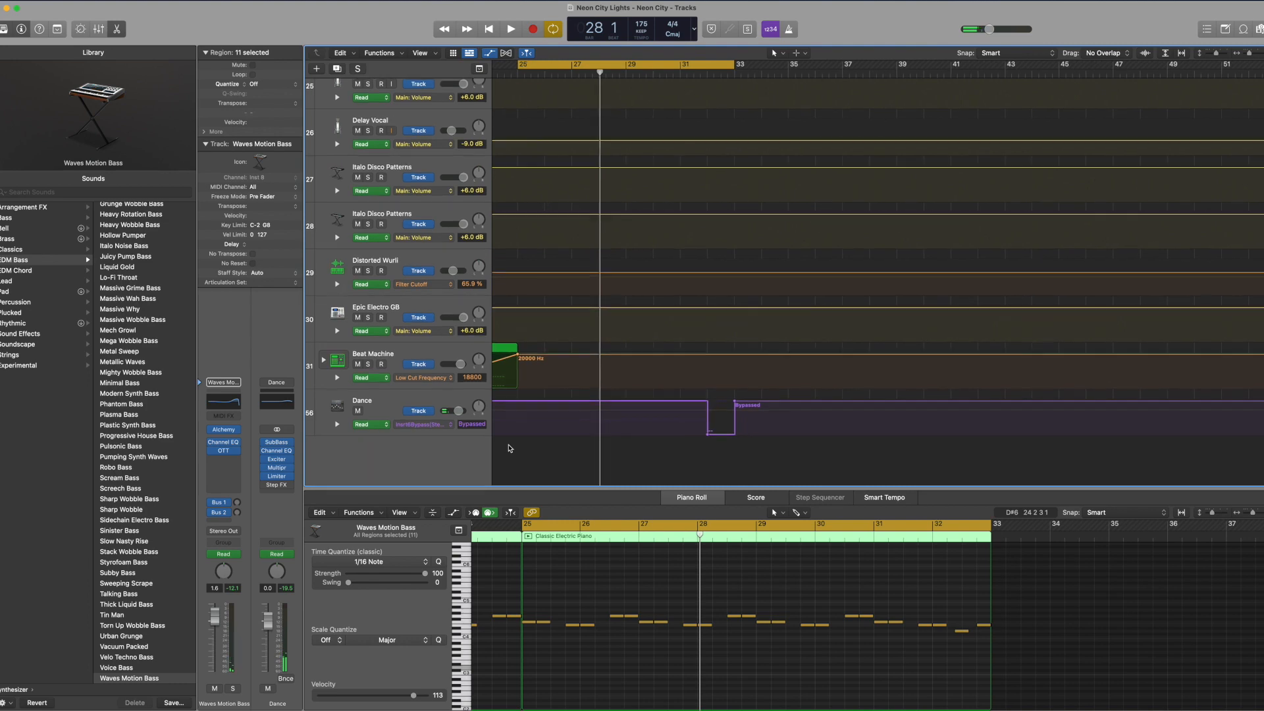
pyautogui.scroll(2, 762, 176)
pyautogui.scroll(10, 761, 177)
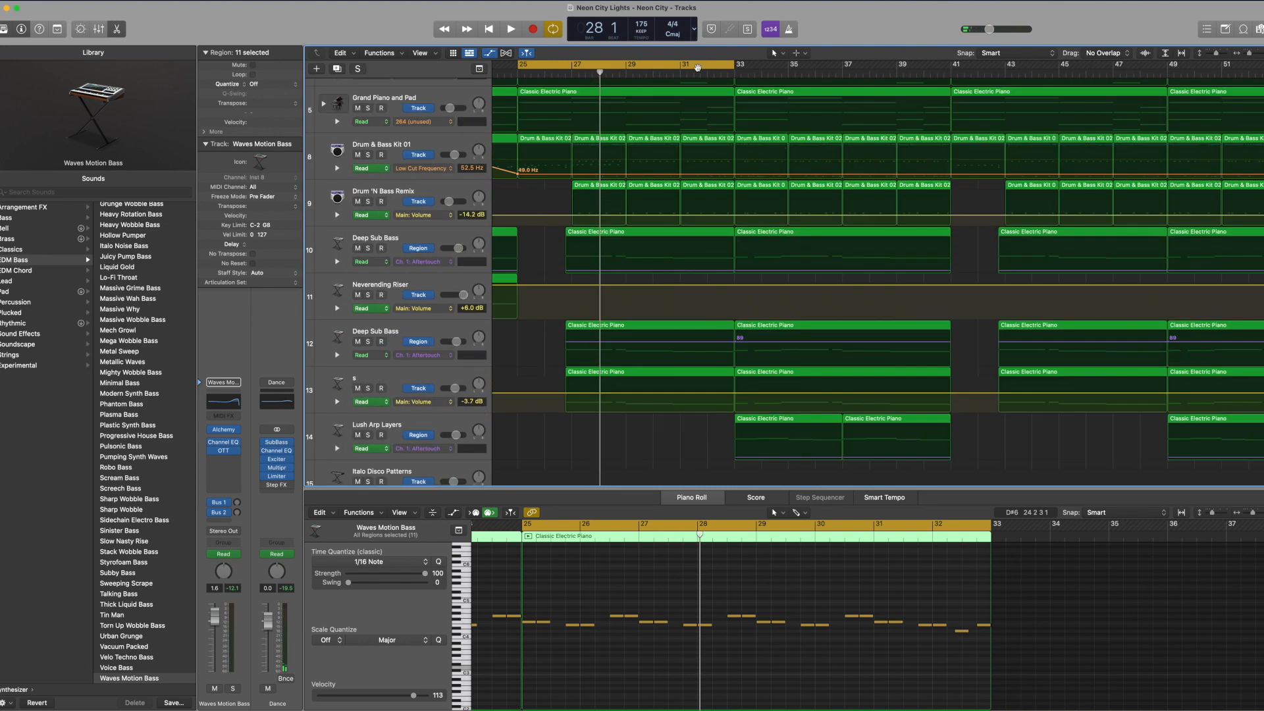
pyautogui.click(678, 75)
pyautogui.press('c')
pyautogui.press('space')
pyautogui.scroll(-15, 683, 150)
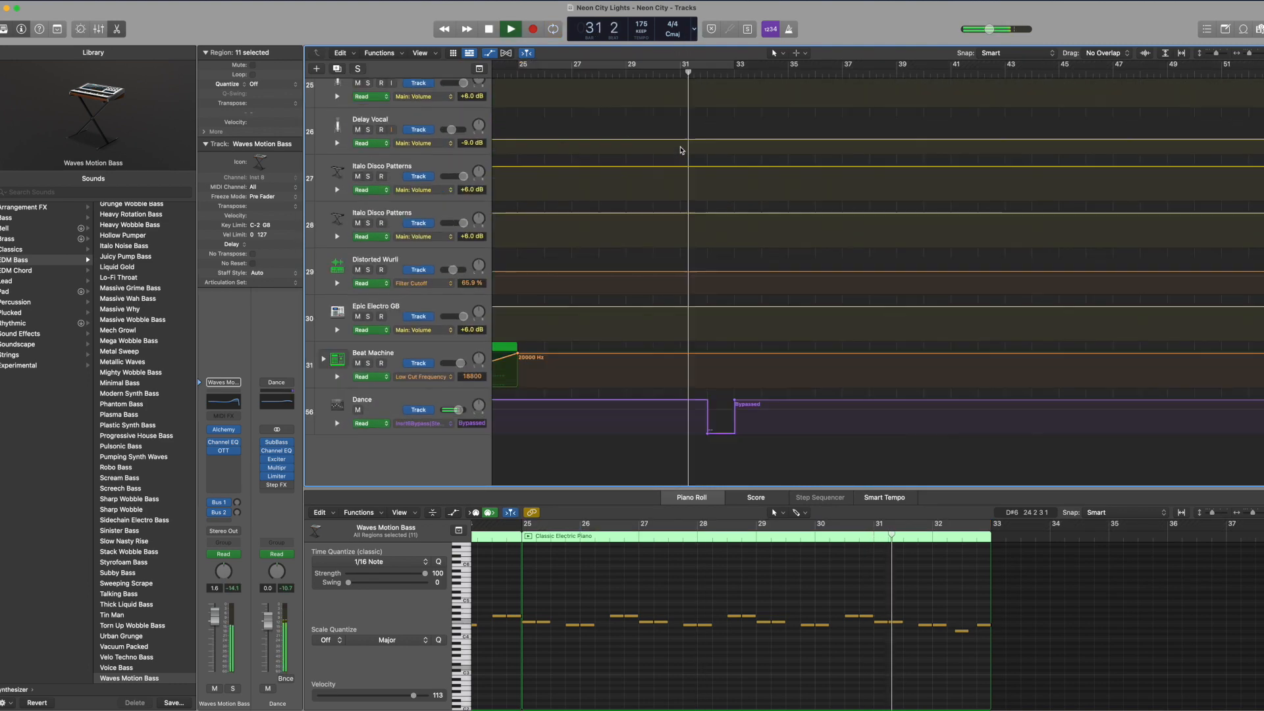
pyautogui.press('XF86AudioRaiseVolume')
pyautogui.press('space')
pyautogui.click(684, 74)
# Step: Examine the Dance track's Filter Cutoff automation and its plug-in bypass automation between bars 31 and 33
pyautogui.click(397, 402)
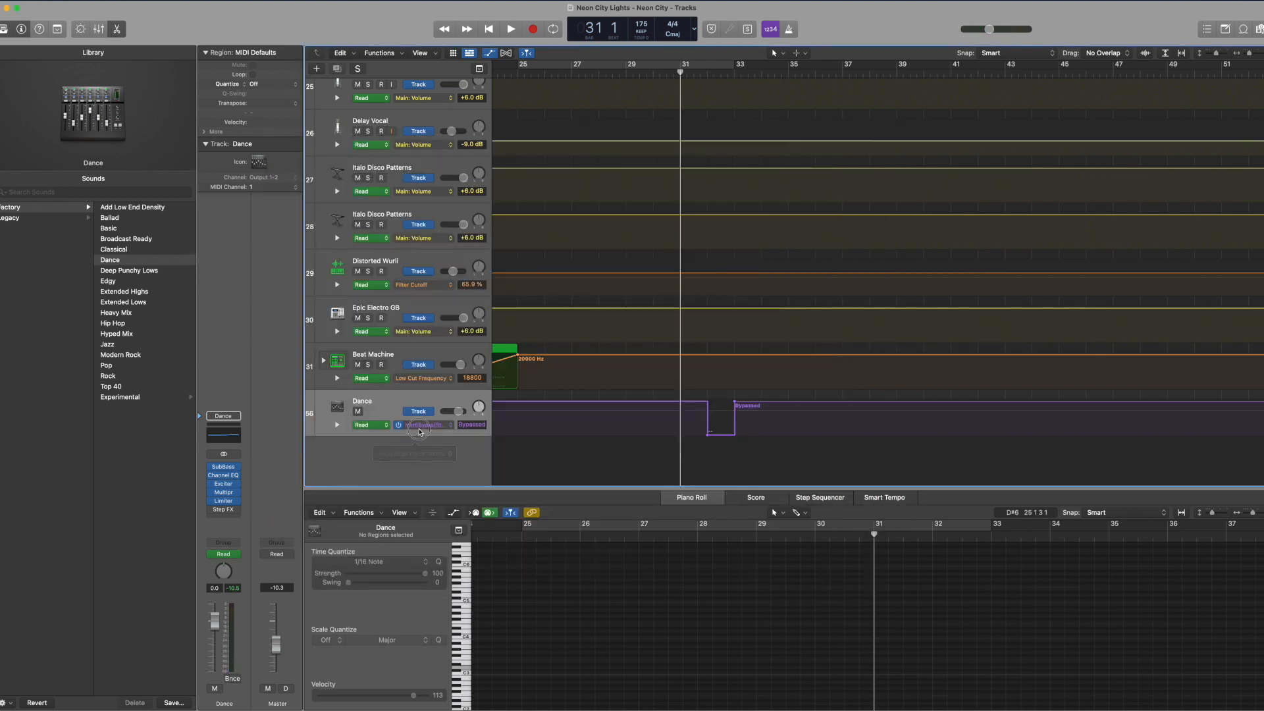
pyautogui.click(419, 427)
pyautogui.click(423, 440)
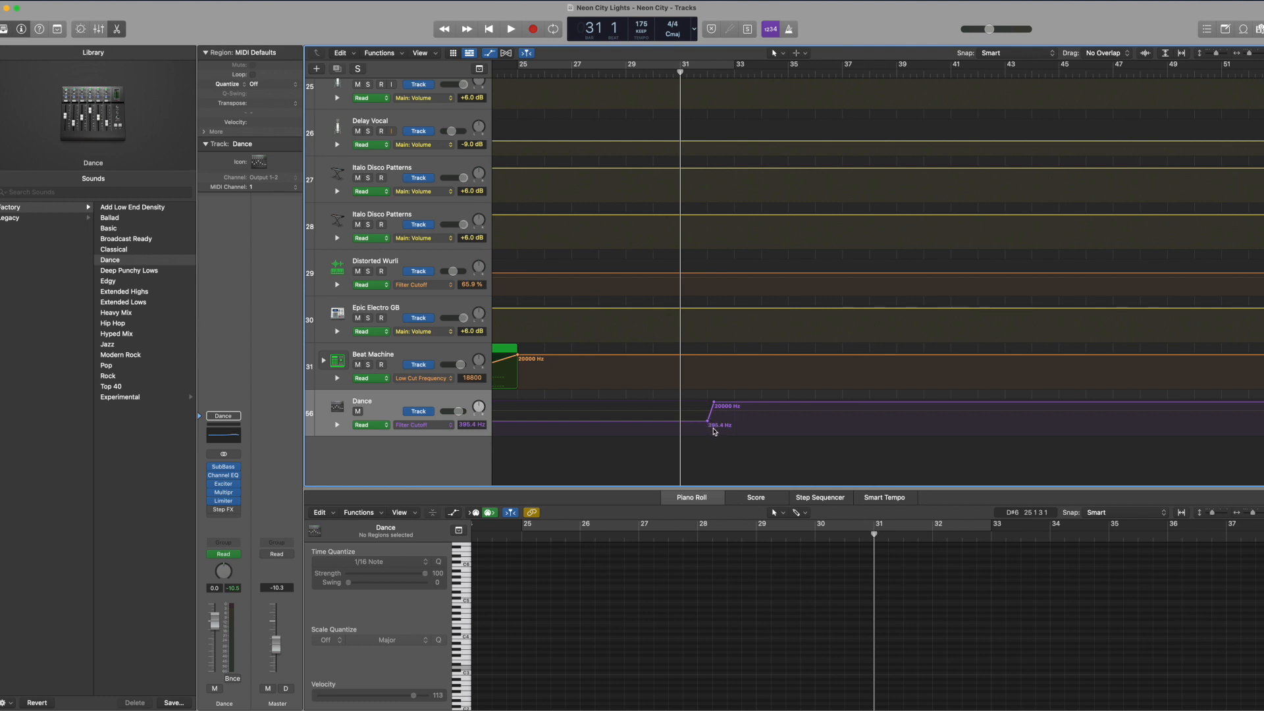
pyautogui.click(418, 415)
pyautogui.click(533, 413)
pyautogui.hscroll(-1, 567, 434)
pyautogui.hscroll(5, 567, 435)
pyautogui.hscroll(-9, 568, 434)
pyautogui.hscroll(4, 570, 435)
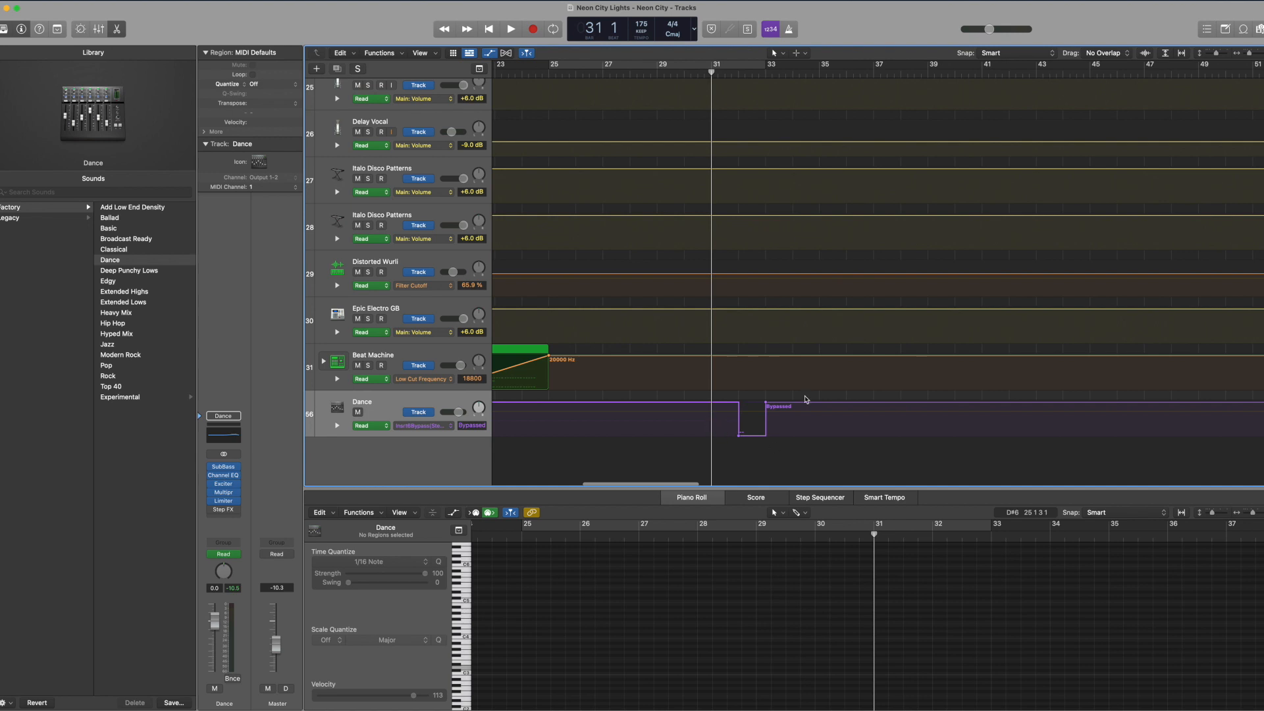
pyautogui.hscroll(-1, 735, 360)
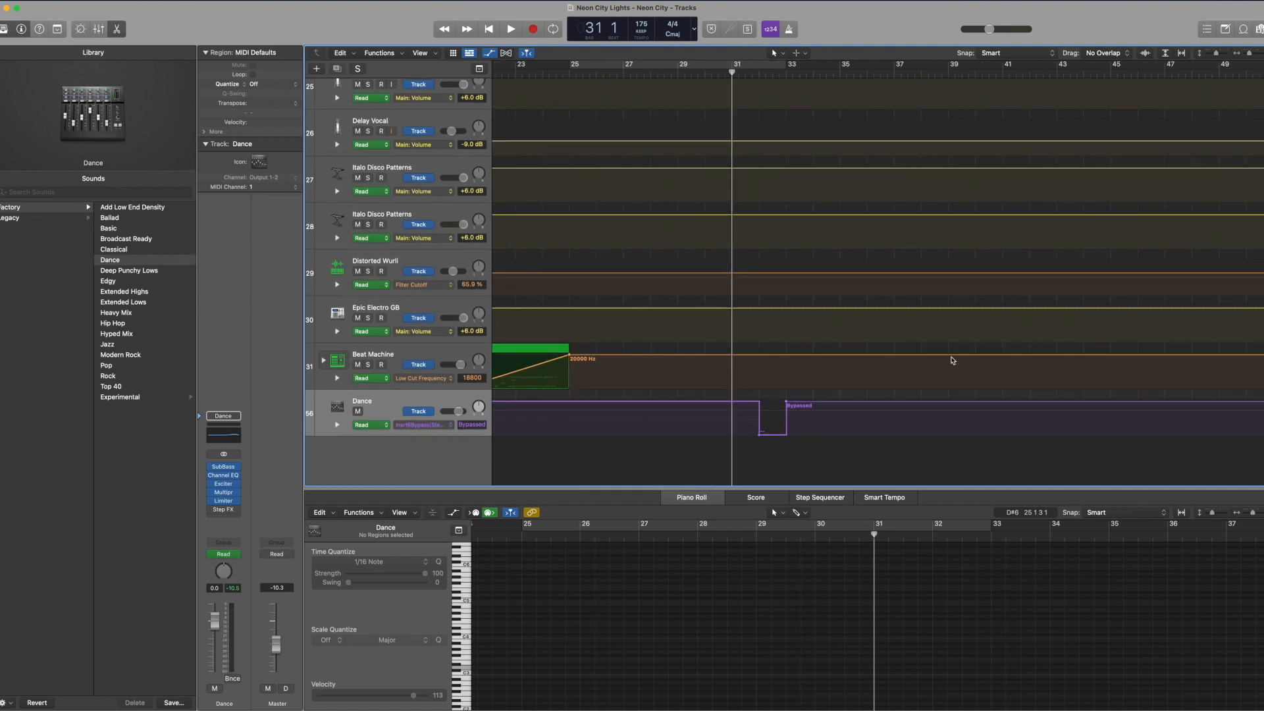
pyautogui.hscroll(-10, 707, 369)
pyautogui.hscroll(10, 818, 417)
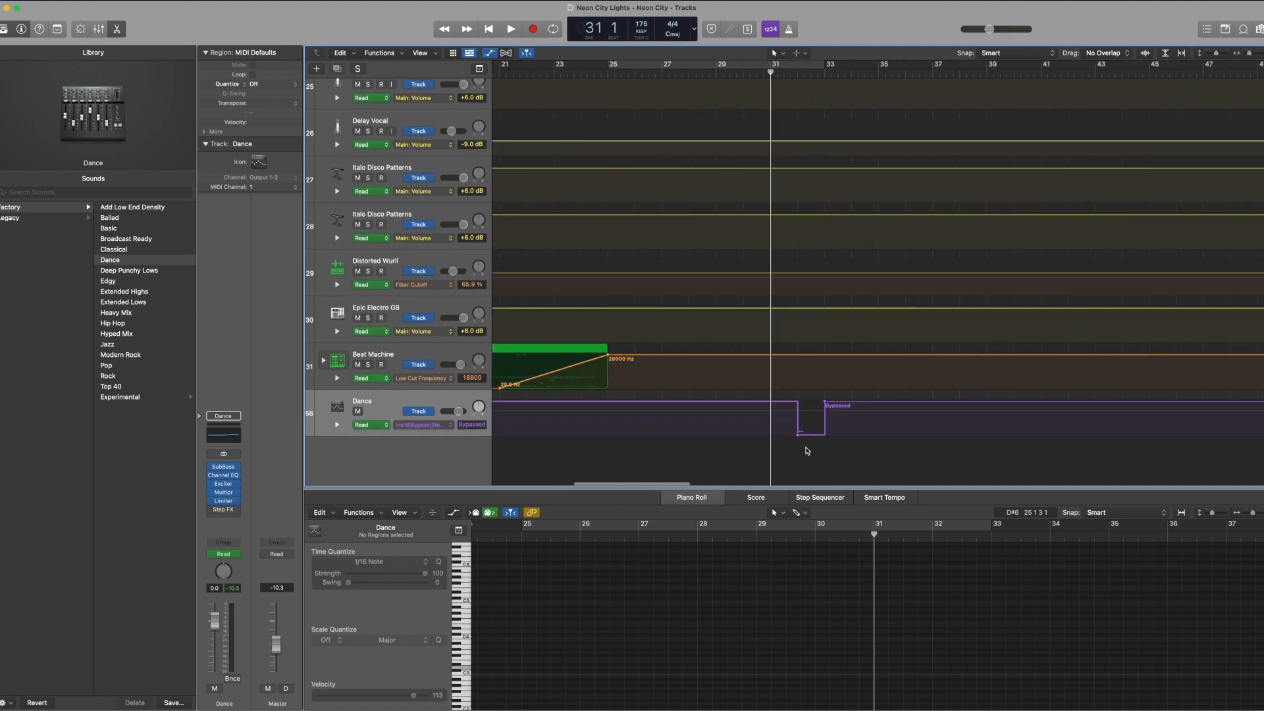
# Step: Play the full mix from bar 31 through the transition past bar 33 while following the tracks
pyautogui.scroll(15, 826, 433)
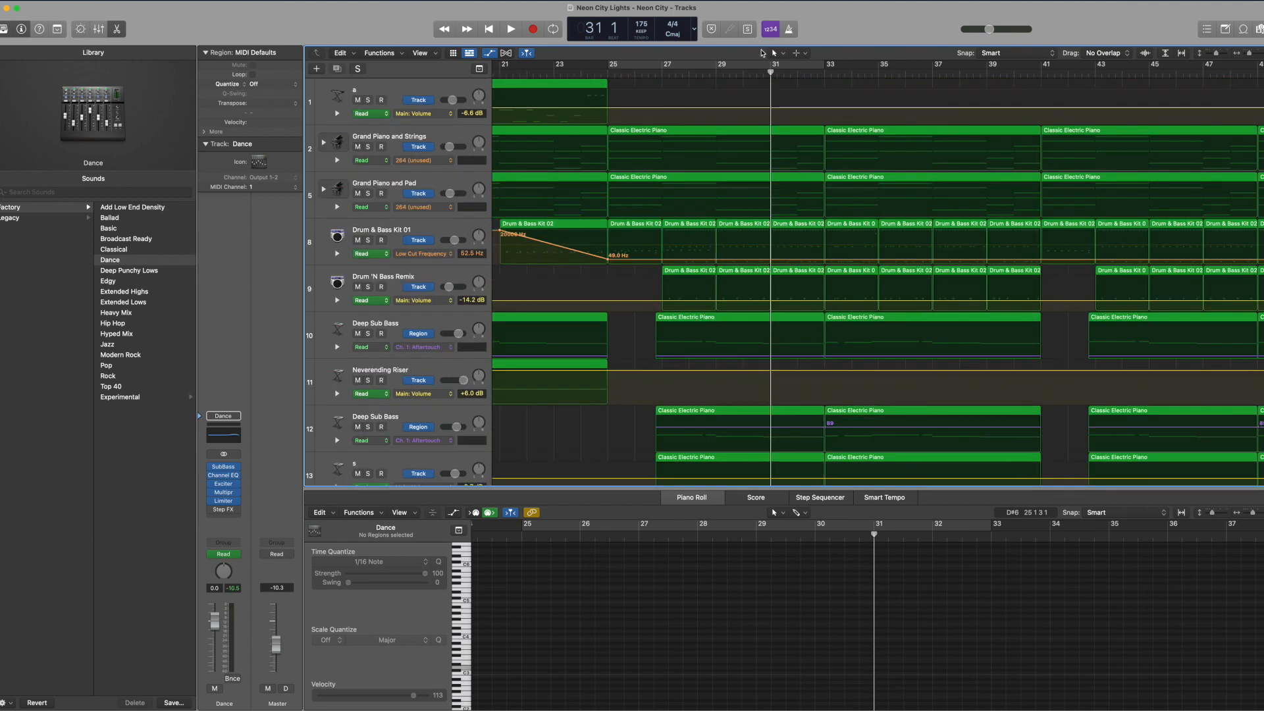
pyautogui.press('space')
pyautogui.scroll(-15, 757, 197)
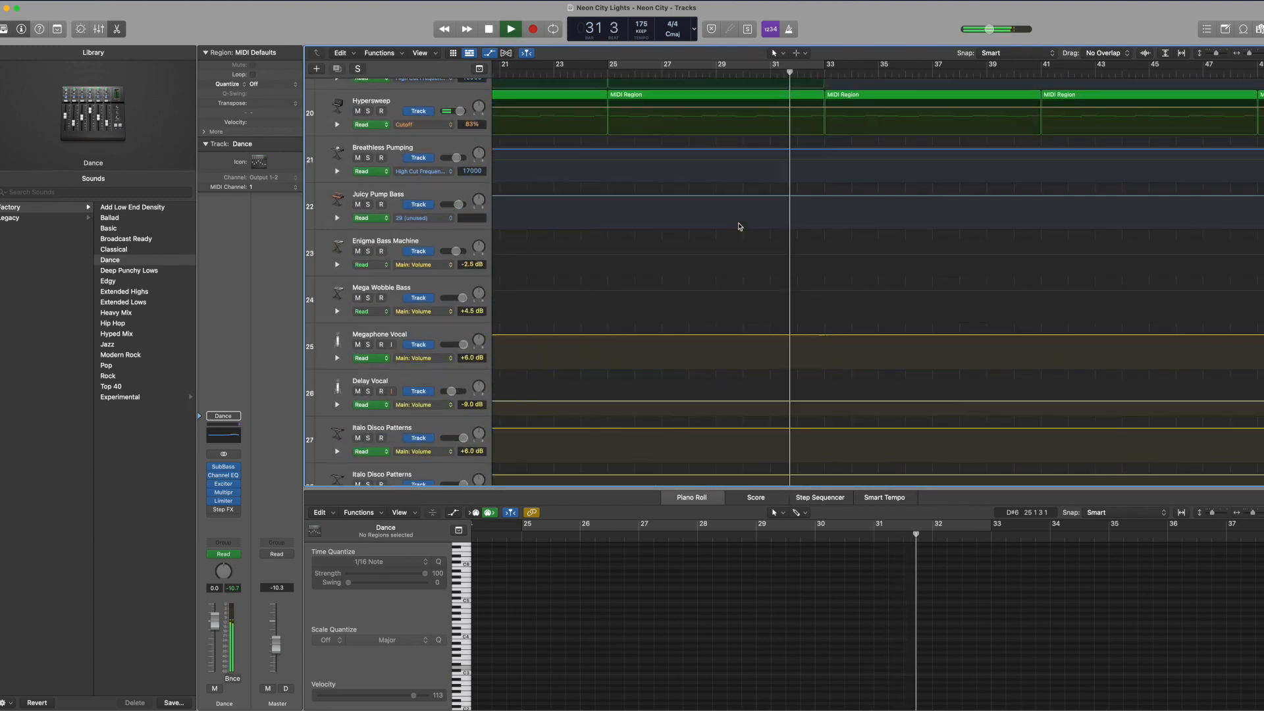
pyautogui.scroll(10, 756, 168)
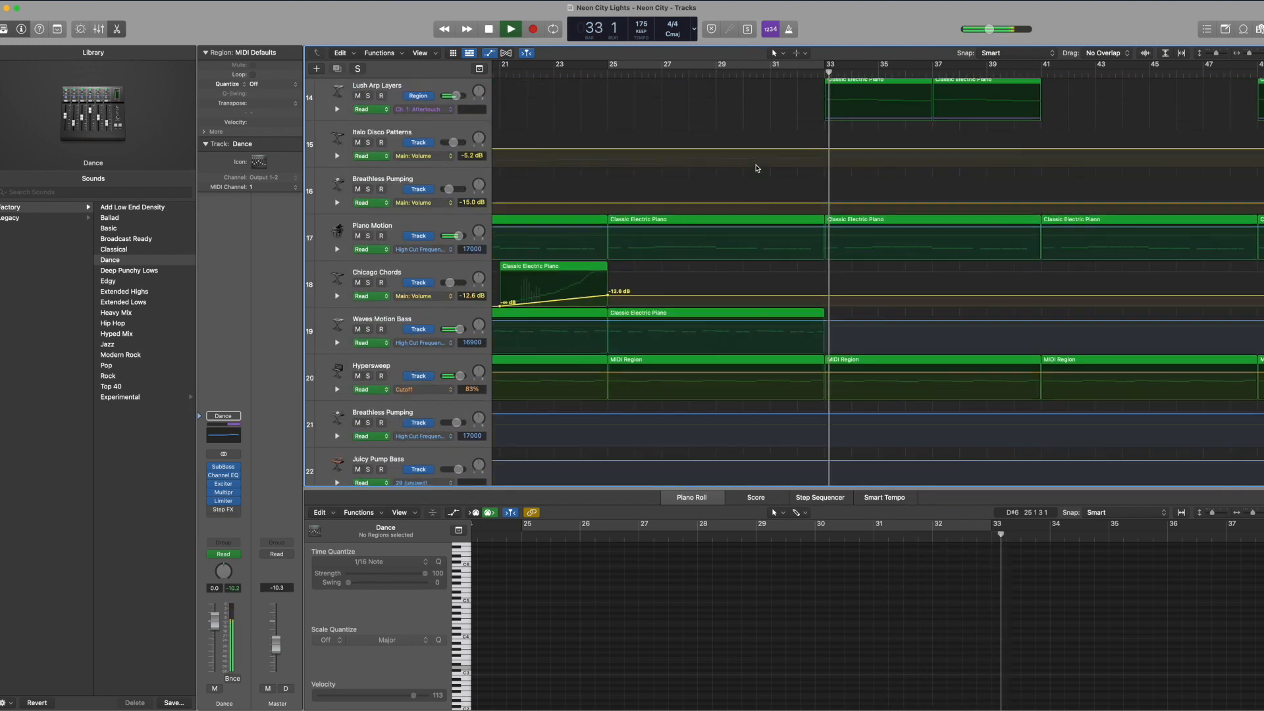
pyautogui.scroll(5, 756, 169)
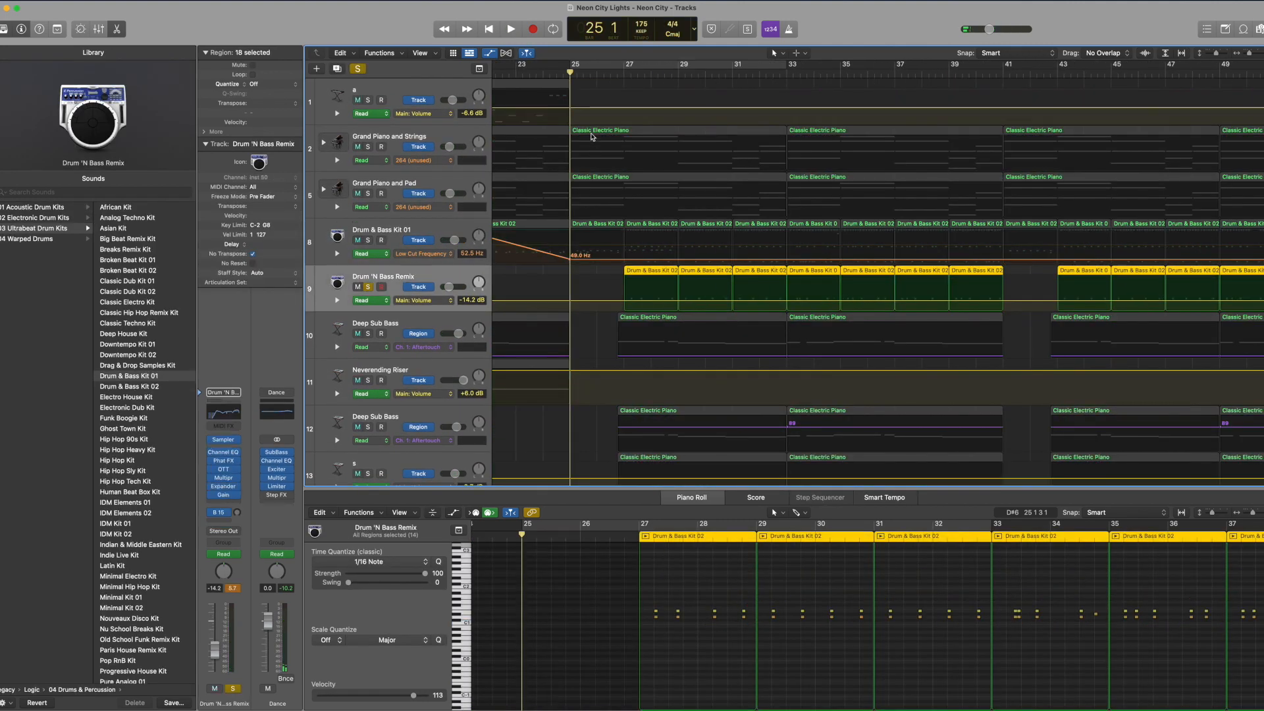
# Step: Reposition the playhead and audition the first drum note after bar 27 on the Drum 'N Bass Remix track
pyautogui.click(624, 65)
pyautogui.click(624, 73)
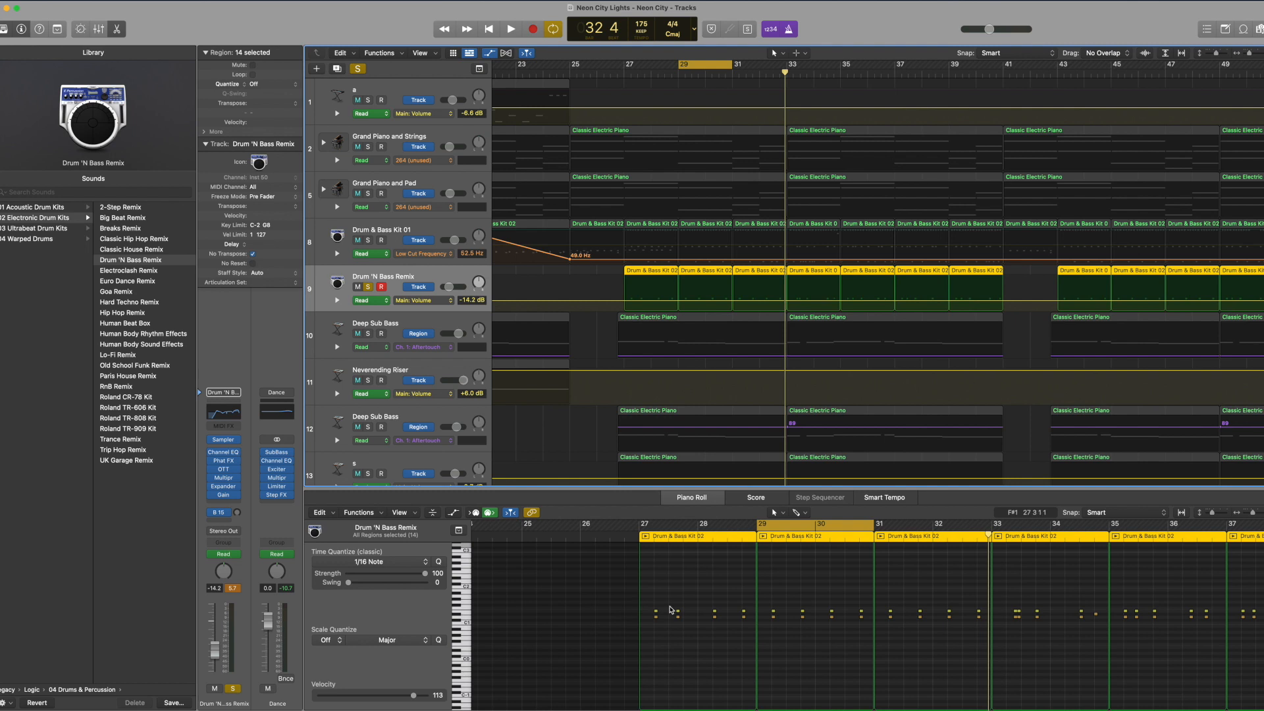
pyautogui.click(657, 615)
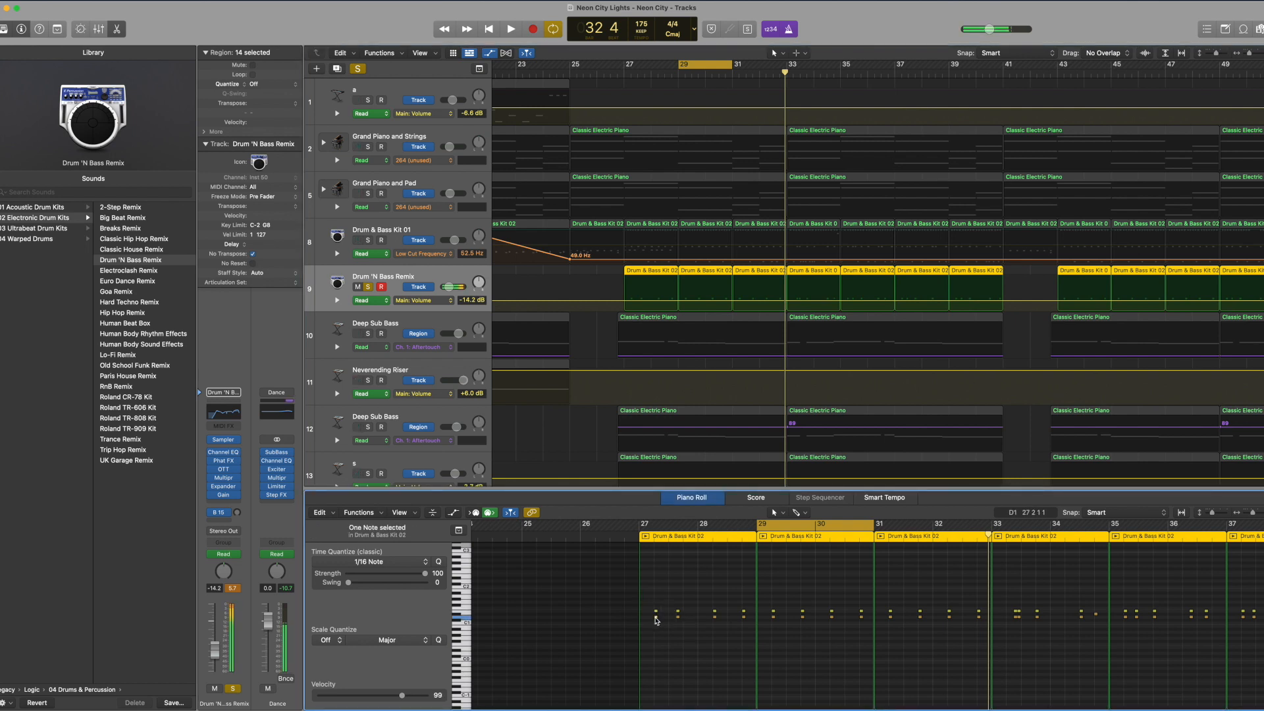
# Step: Inspect the Drum 'N Bass Remix track's Channel EQ curve and its Phat FX settings, including the available distortion types
pyautogui.click(224, 453)
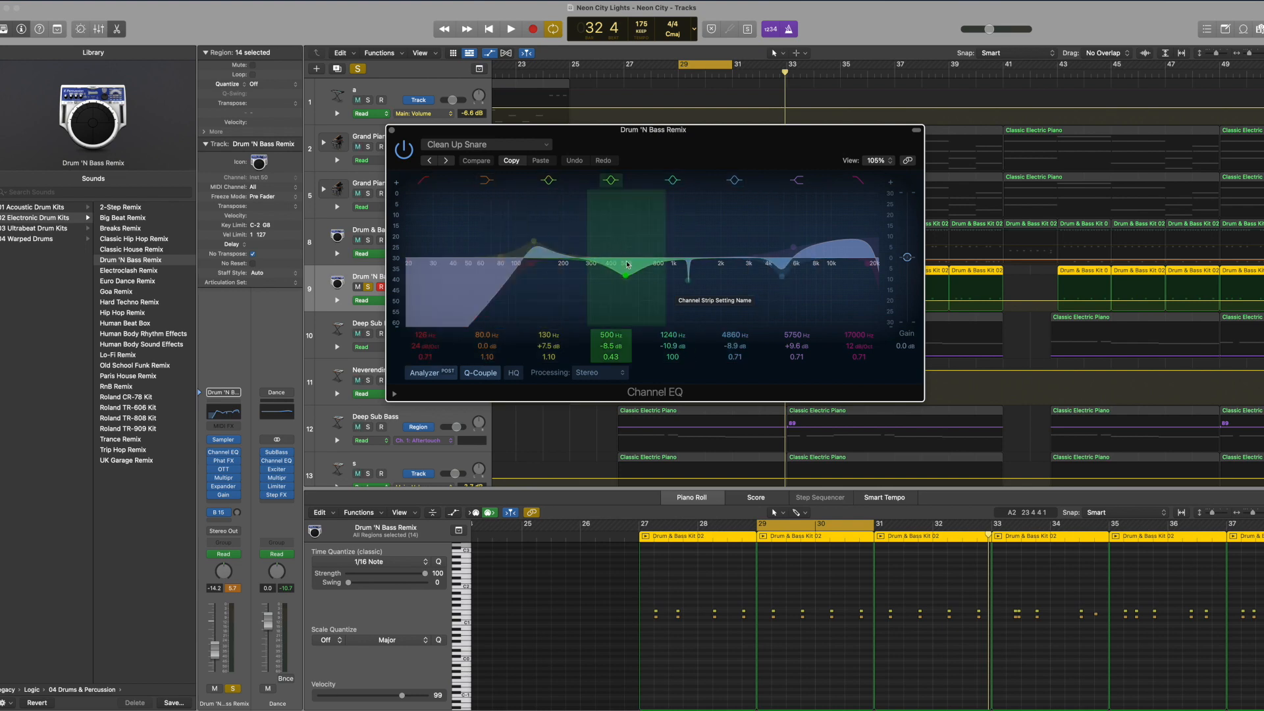
pyautogui.click(223, 460)
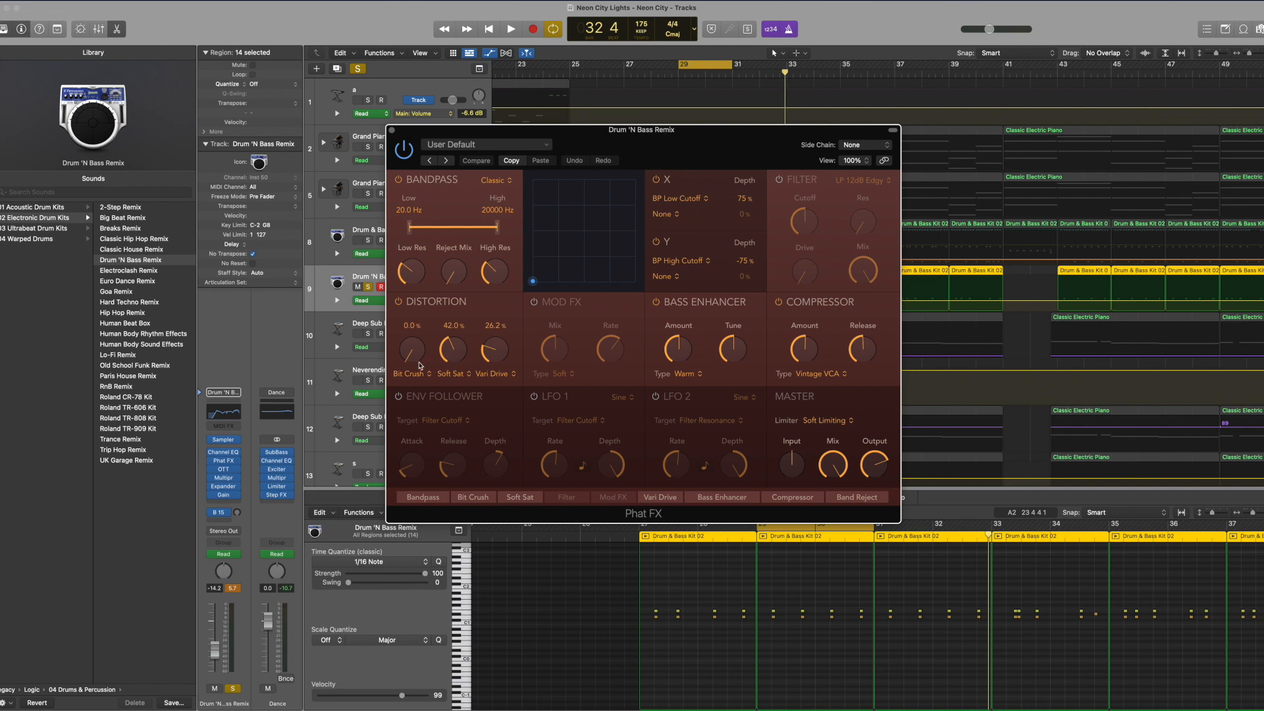
pyautogui.click(487, 377)
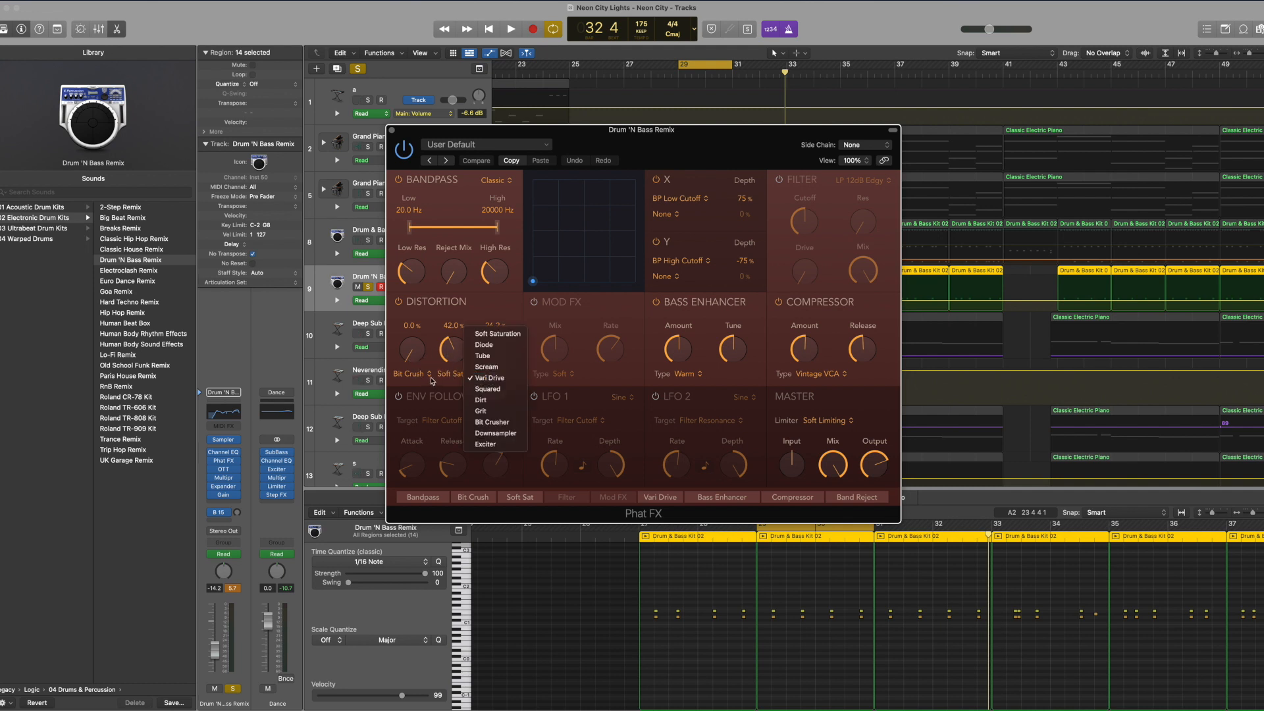
pyautogui.click(432, 379)
pyautogui.click(392, 130)
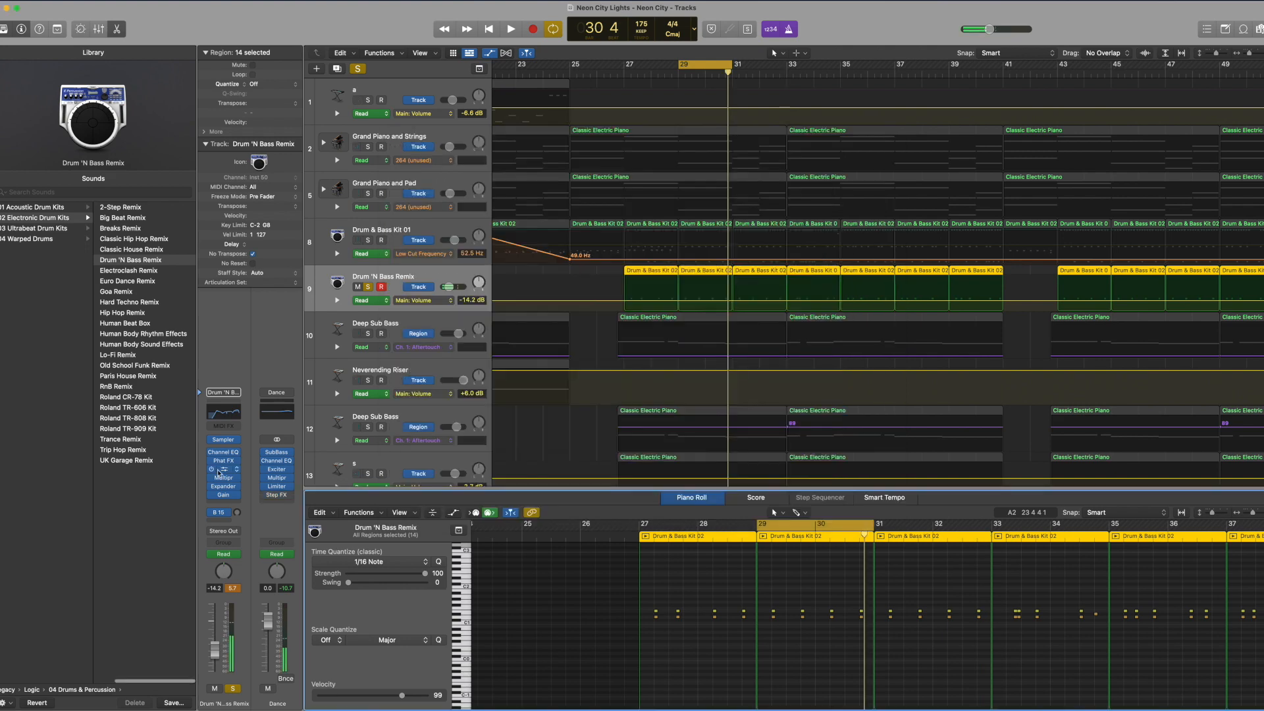
# Step: Inspect the Drum 'N Bass Remix track's OTT compressor settings and its multiband compressor
pyautogui.click(219, 470)
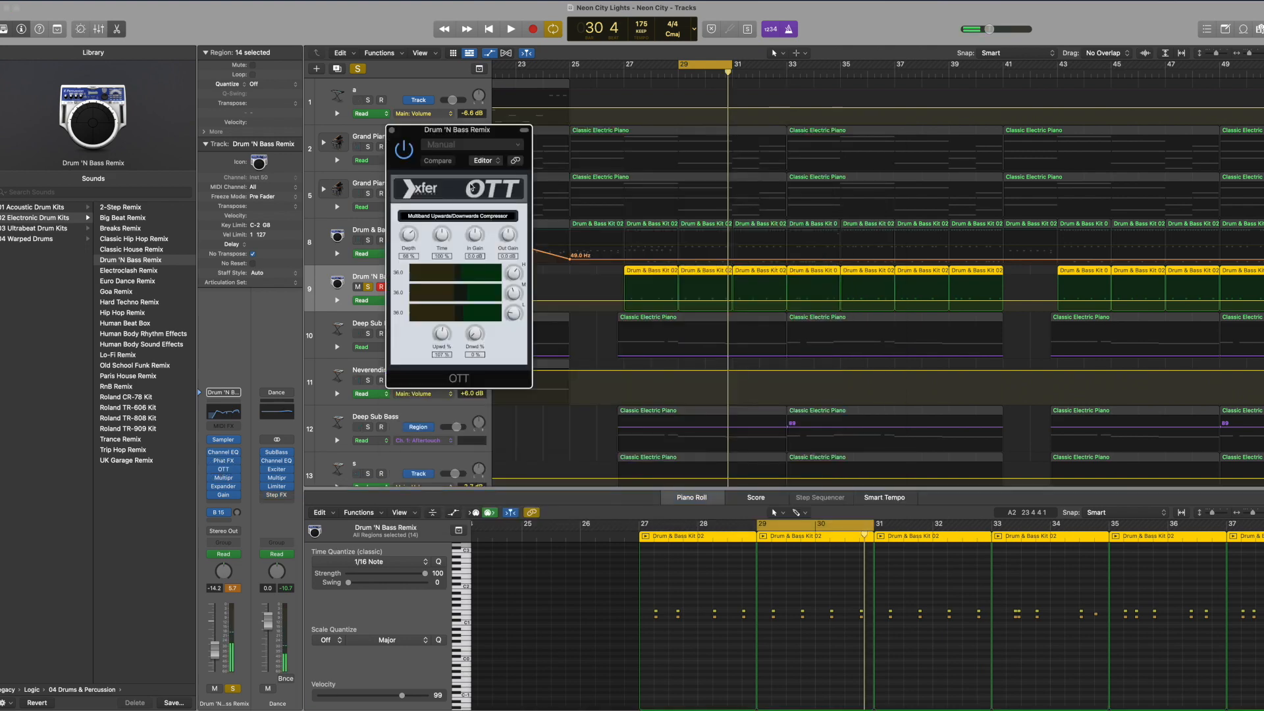
pyautogui.moveTo(490, 134); pyautogui.dragTo(495, 178)
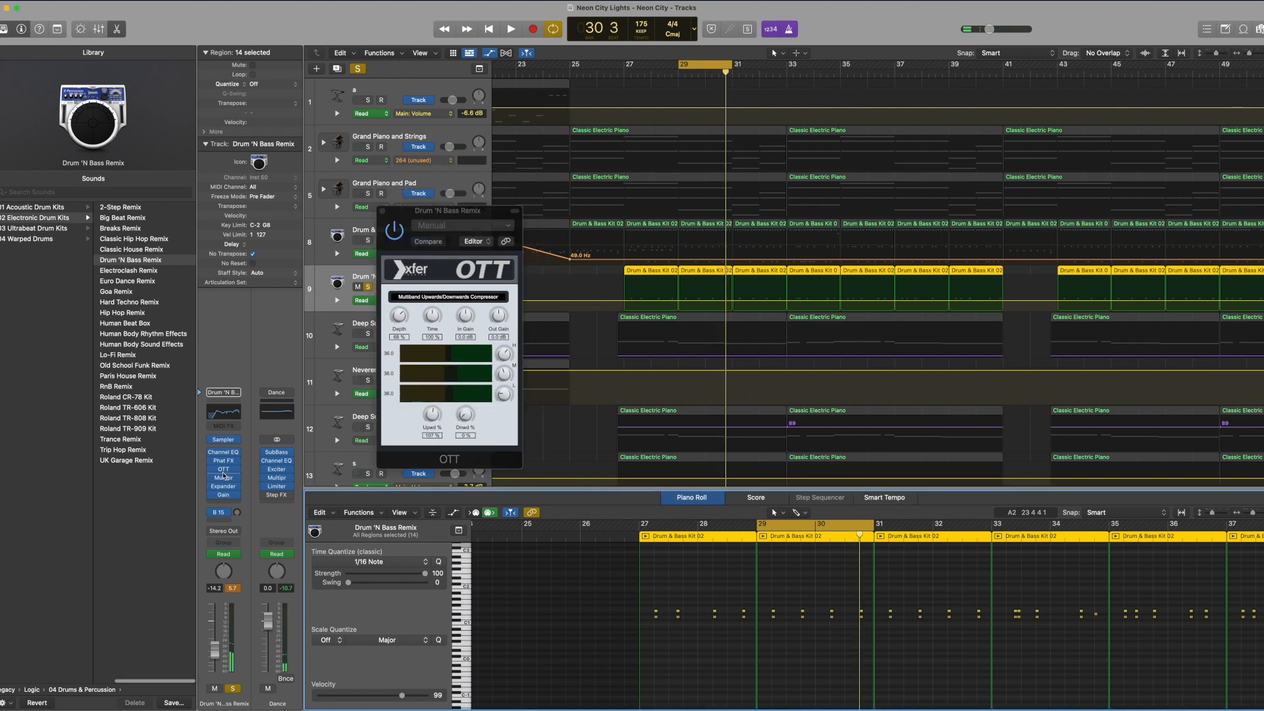
pyautogui.click(222, 473)
pyautogui.click(200, 478)
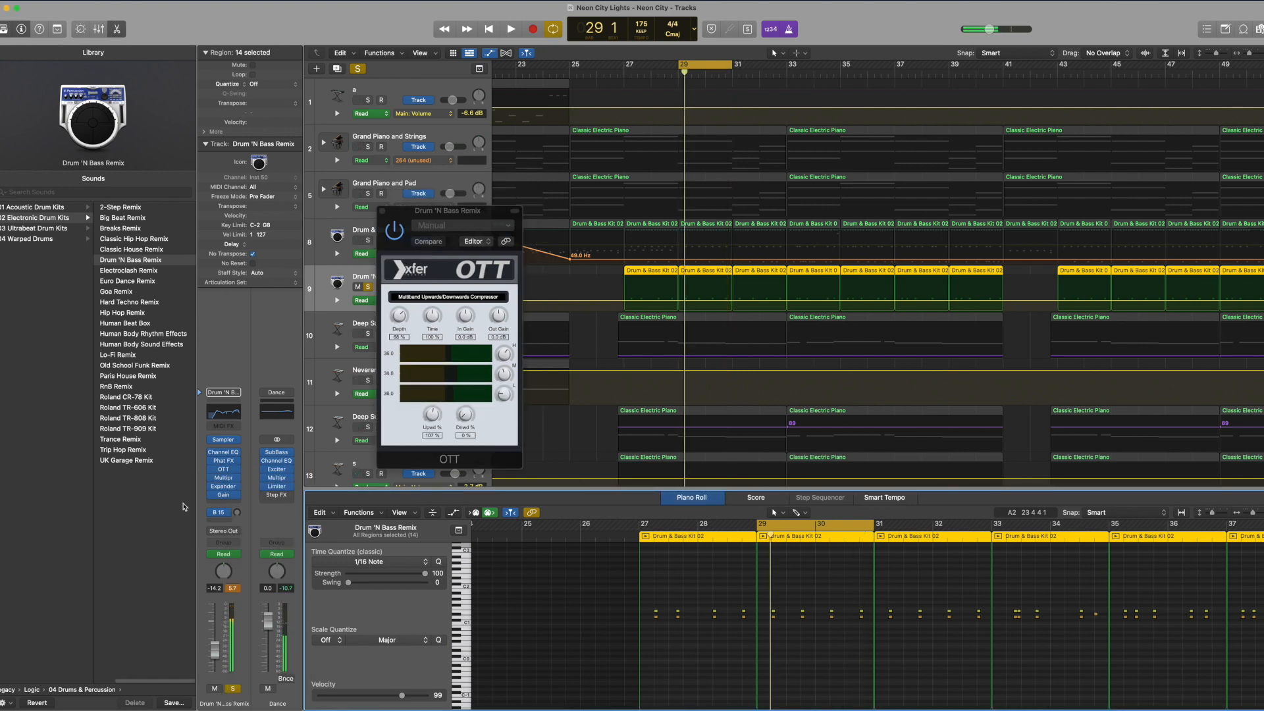
# Step: Inspect the Drum 'N Bass Remix track's Expander and Gain plug-ins, closing their windows
pyautogui.click(224, 487)
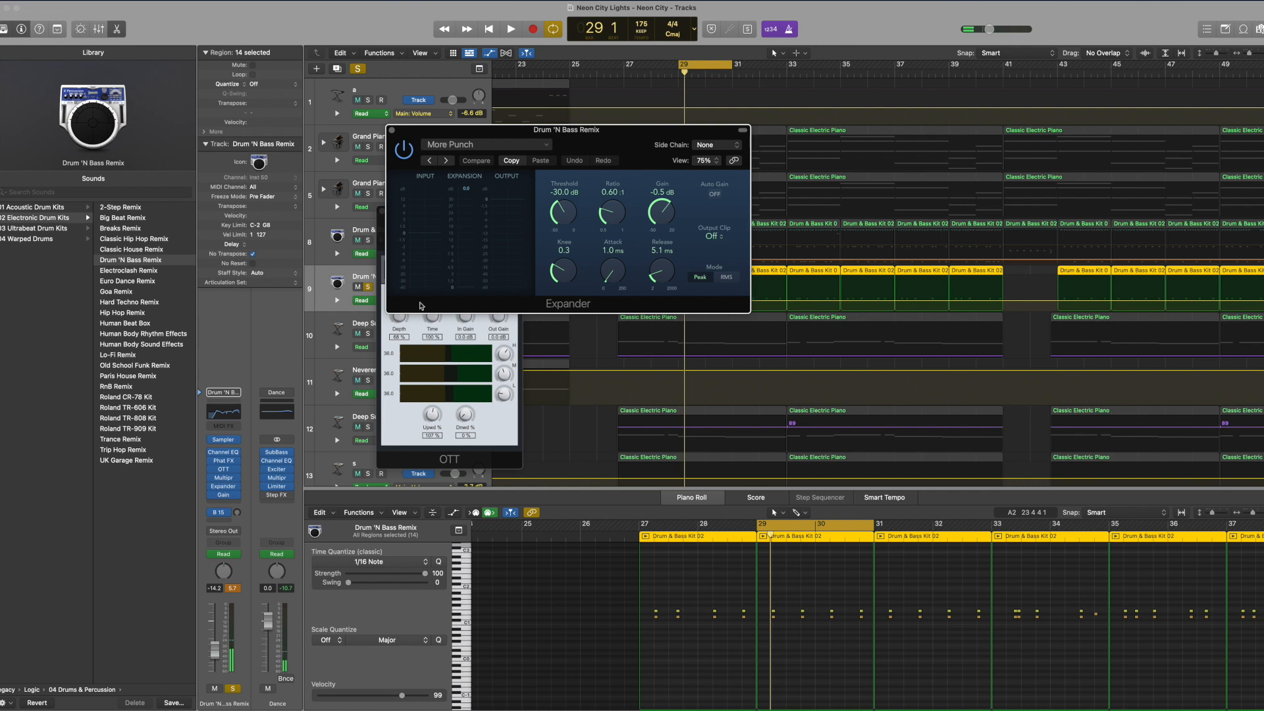
pyautogui.click(393, 130)
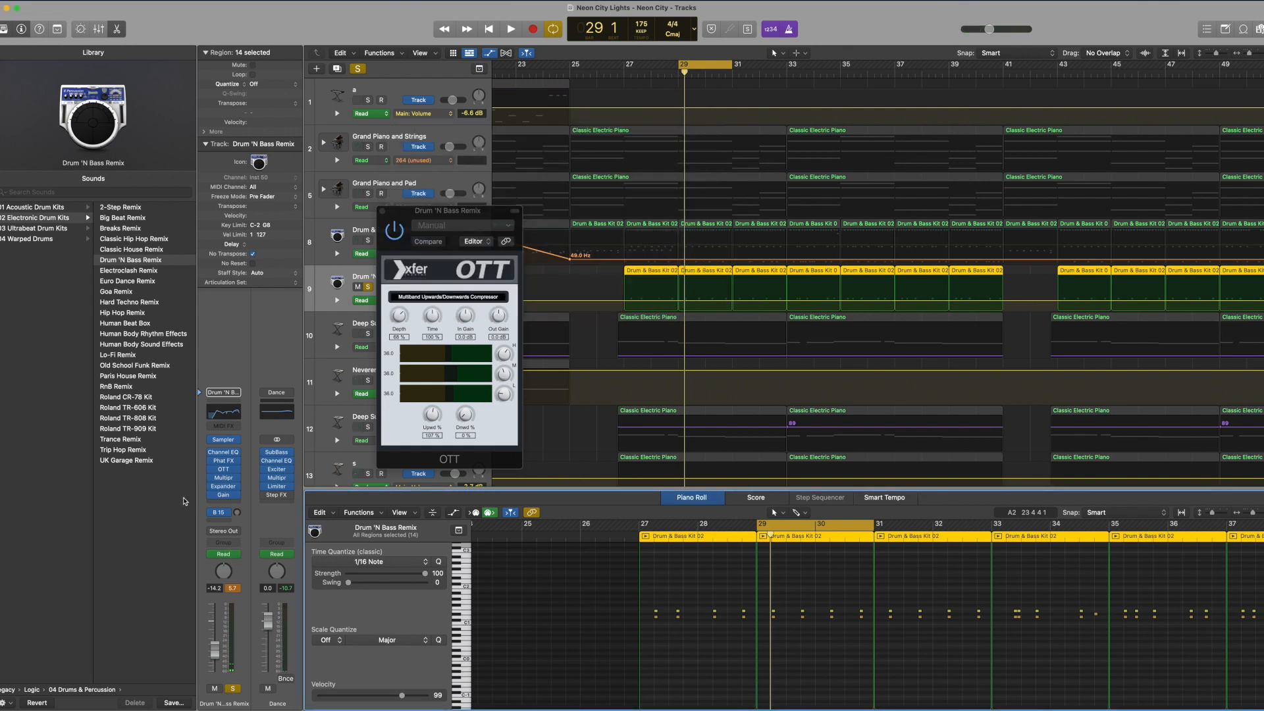
pyautogui.click(223, 495)
pyautogui.moveTo(540, 171); pyautogui.dragTo(803, 214)
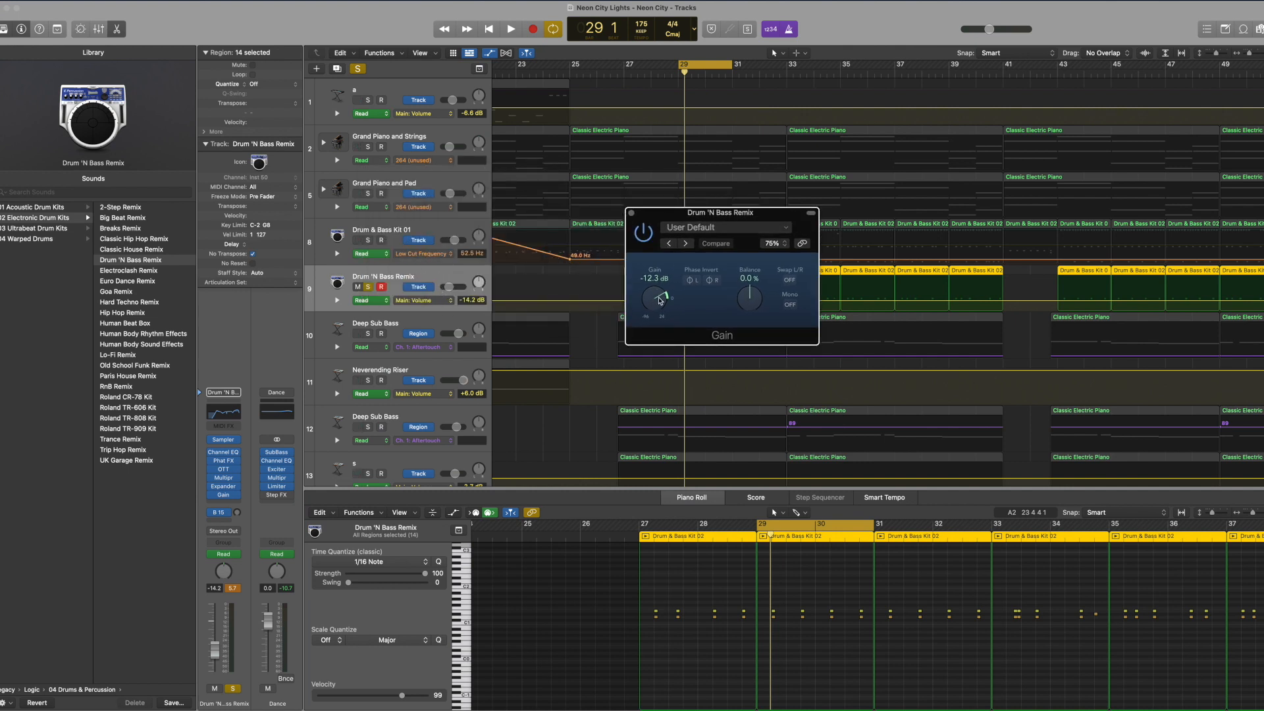
pyautogui.click(630, 214)
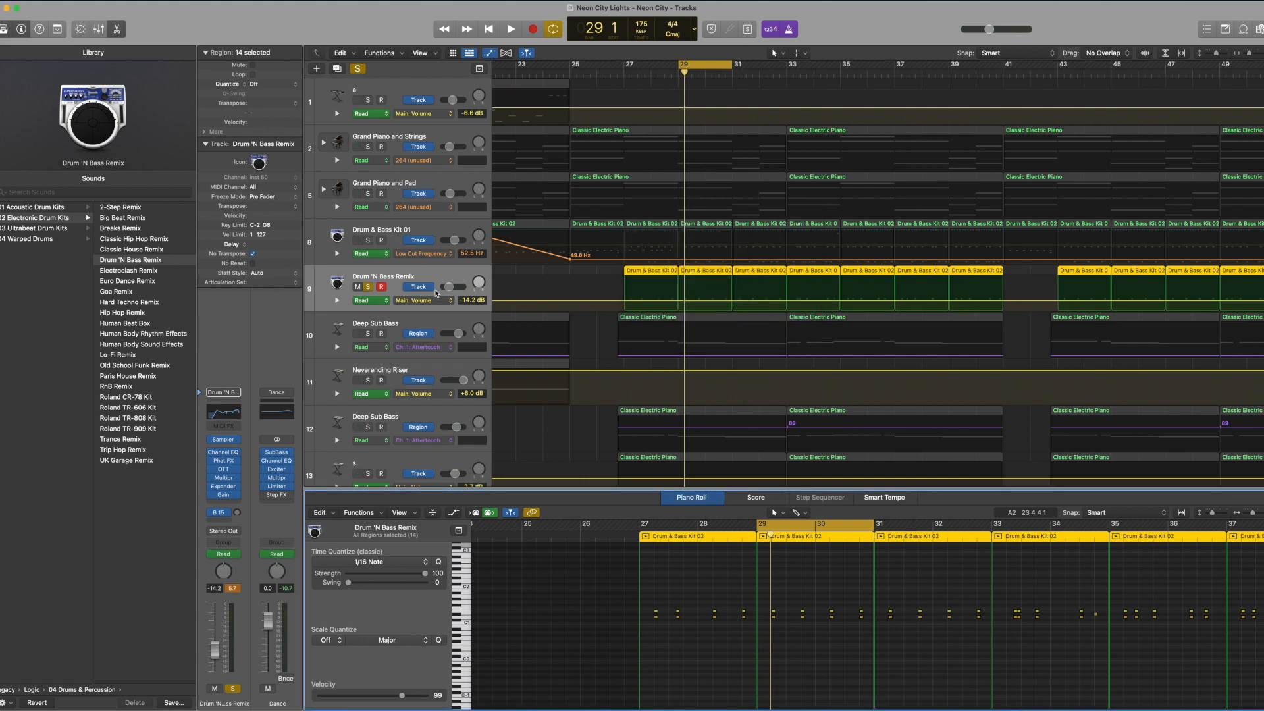
# Step: Bypass the Drum 'N Bass Remix track's effect plug-ins and play its region from bar 29 dry
pyautogui.click(426, 280)
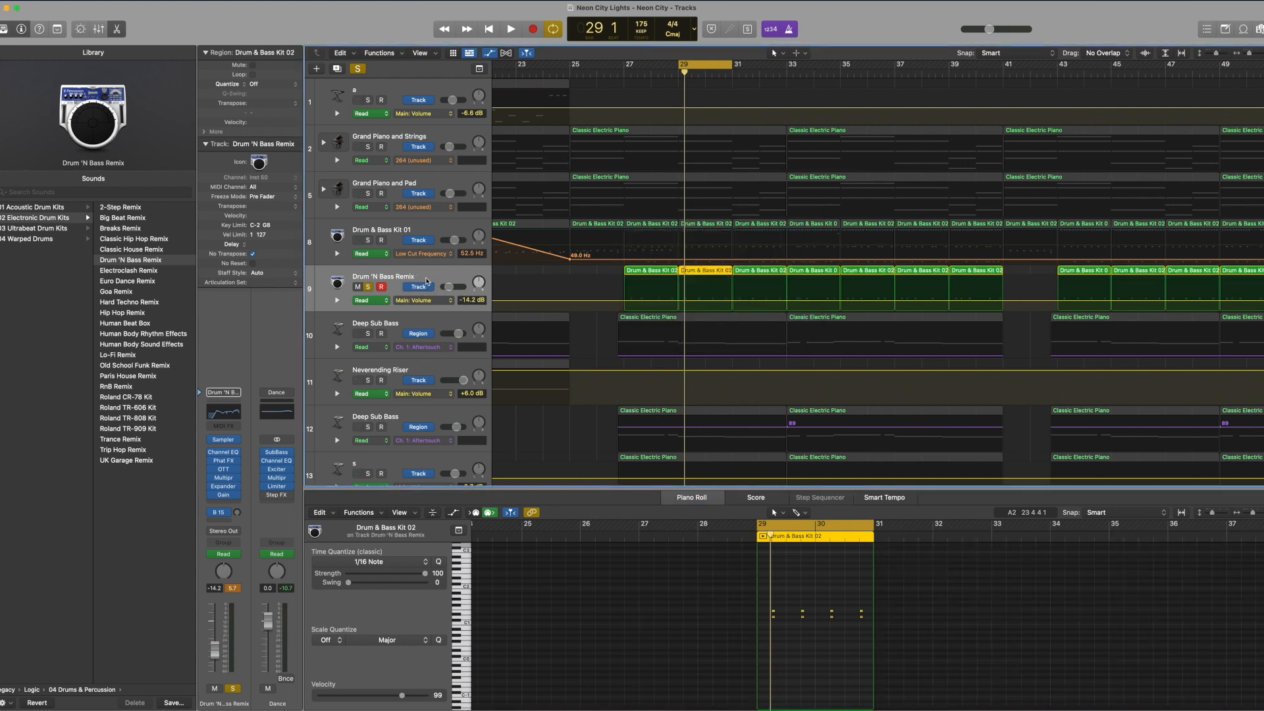
pyautogui.doubleClick(393, 275)
pyautogui.press('Return')
pyautogui.click(209, 469)
pyautogui.click(210, 477)
pyautogui.click(210, 486)
pyautogui.click(210, 495)
pyautogui.click(212, 502)
pyautogui.press('space')
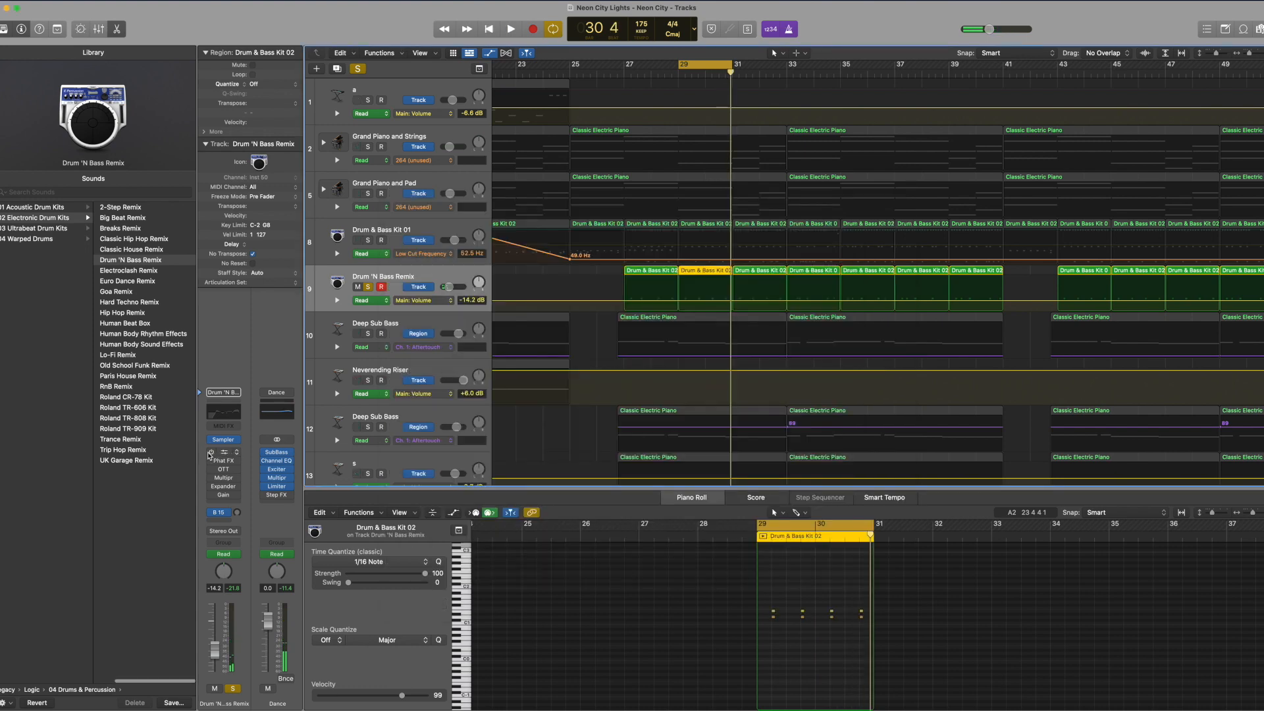
# Step: Re-enable the effect plug-ins on the Drum 'N Bass Remix track and play the same region with processing
pyautogui.moveTo(209, 453); pyautogui.dragTo(211, 495)
pyautogui.press('space')
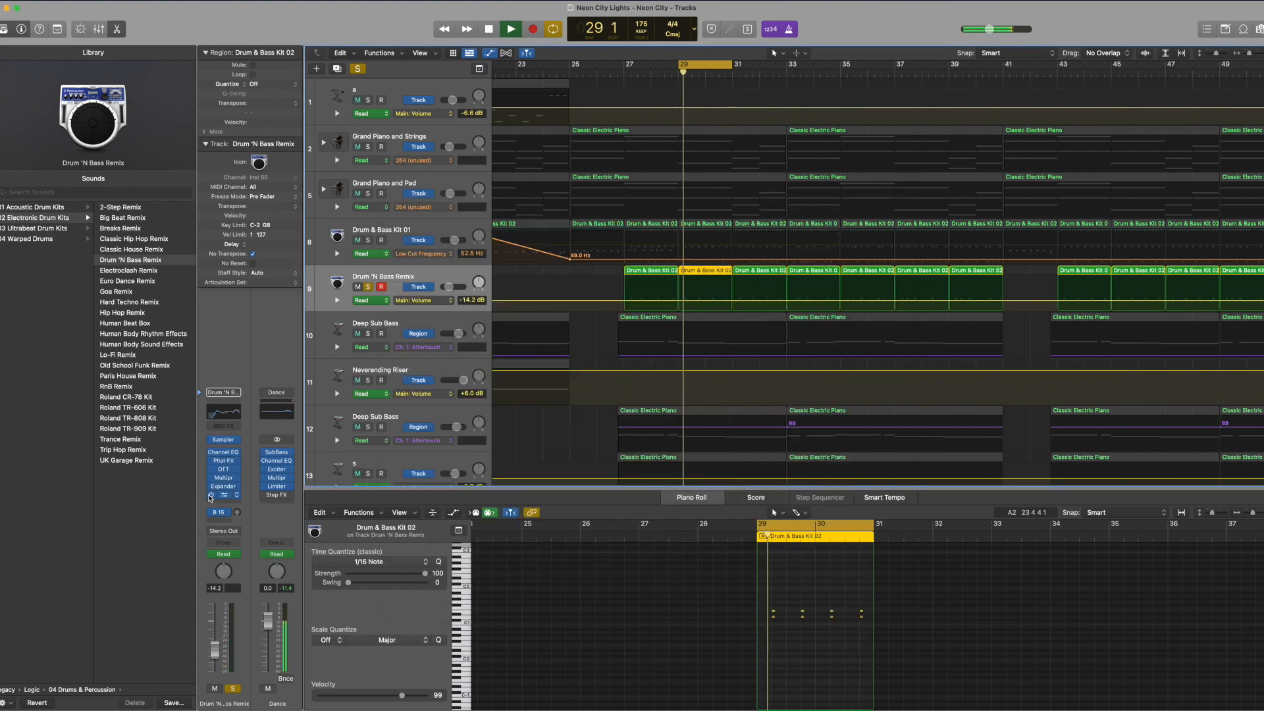
pyautogui.press('space')
# Step: Switch the Drum 'N Bass Remix track's solo off and check the Lush Arp Layers track's Channel EQ
pyautogui.click(368, 286)
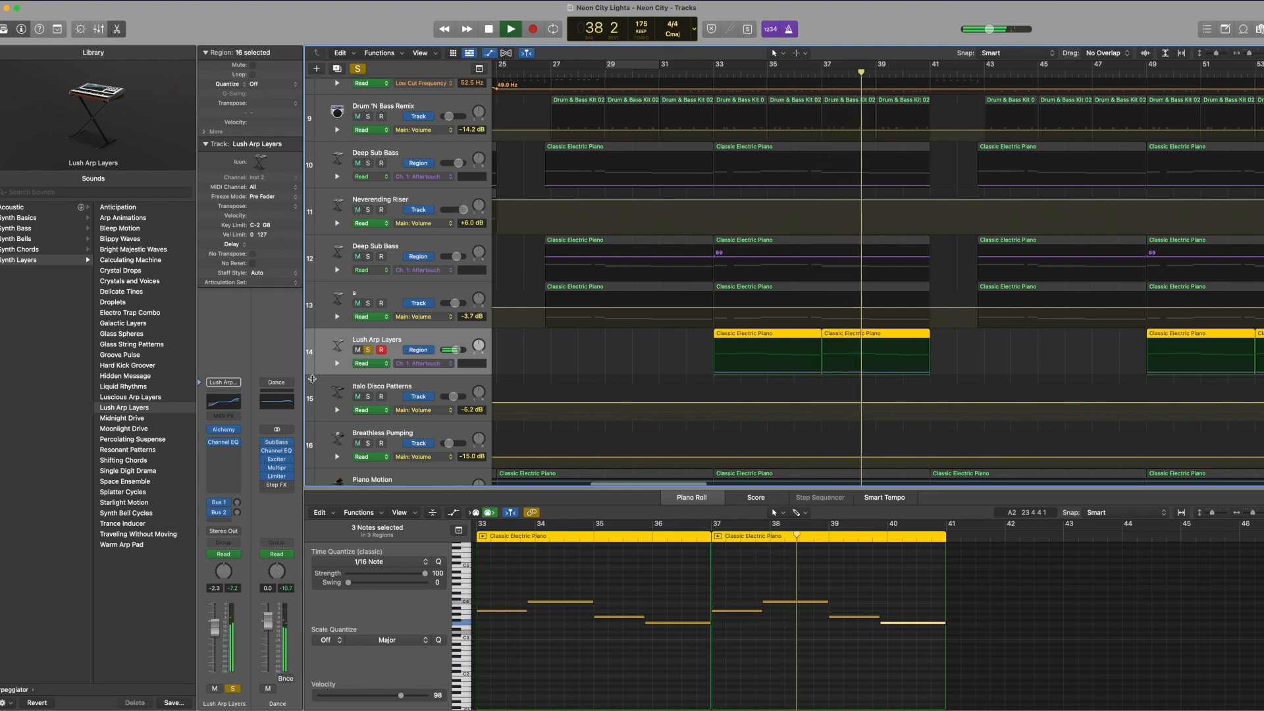
pyautogui.click(223, 442)
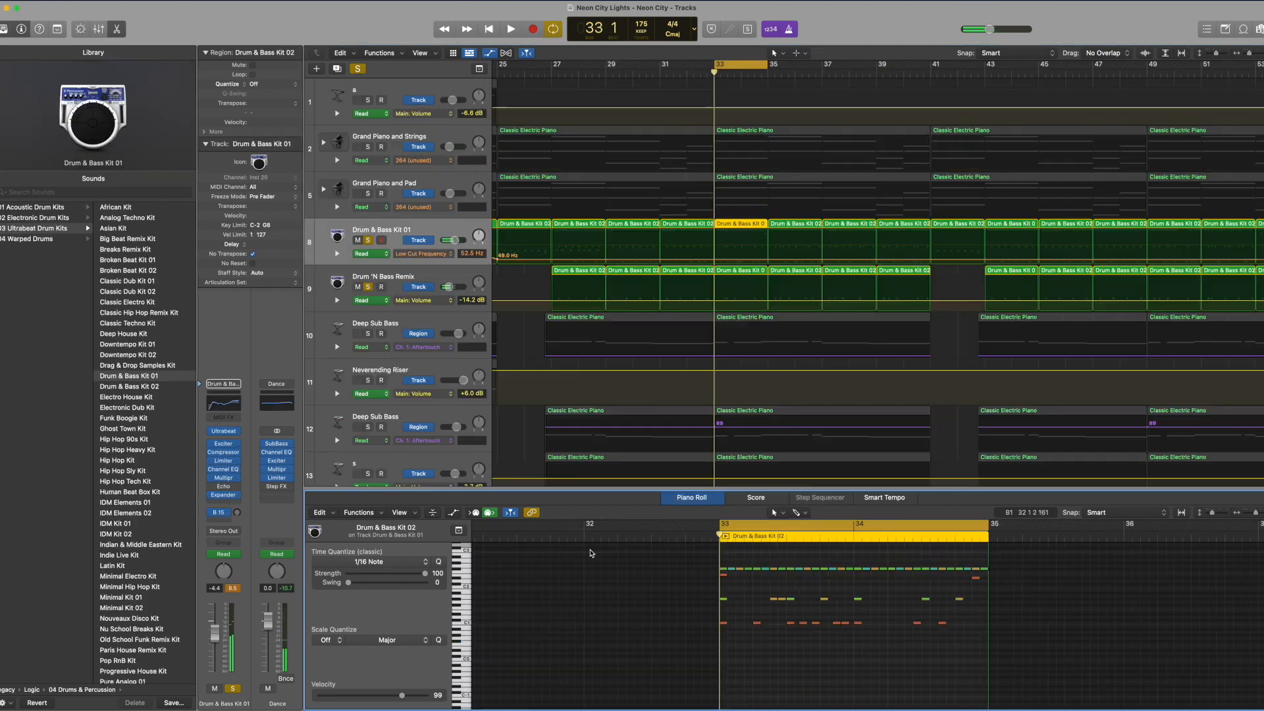
# Step: Show the bar 33 regions of both drum tracks together in the Piano Roll and play them soloed
pyautogui.scroll(2, 815, 694)
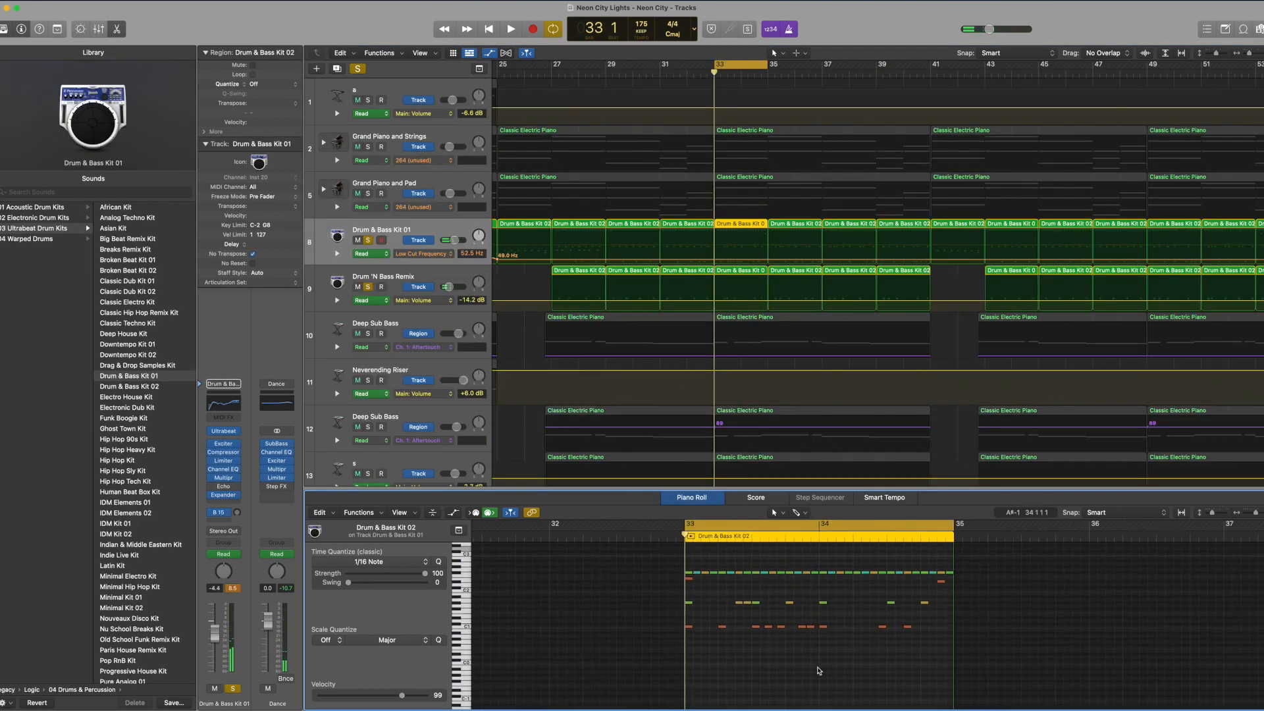
pyautogui.keyDown('shift'); pyautogui.click(372, 281); pyautogui.keyUp('shift')
pyautogui.press('space')
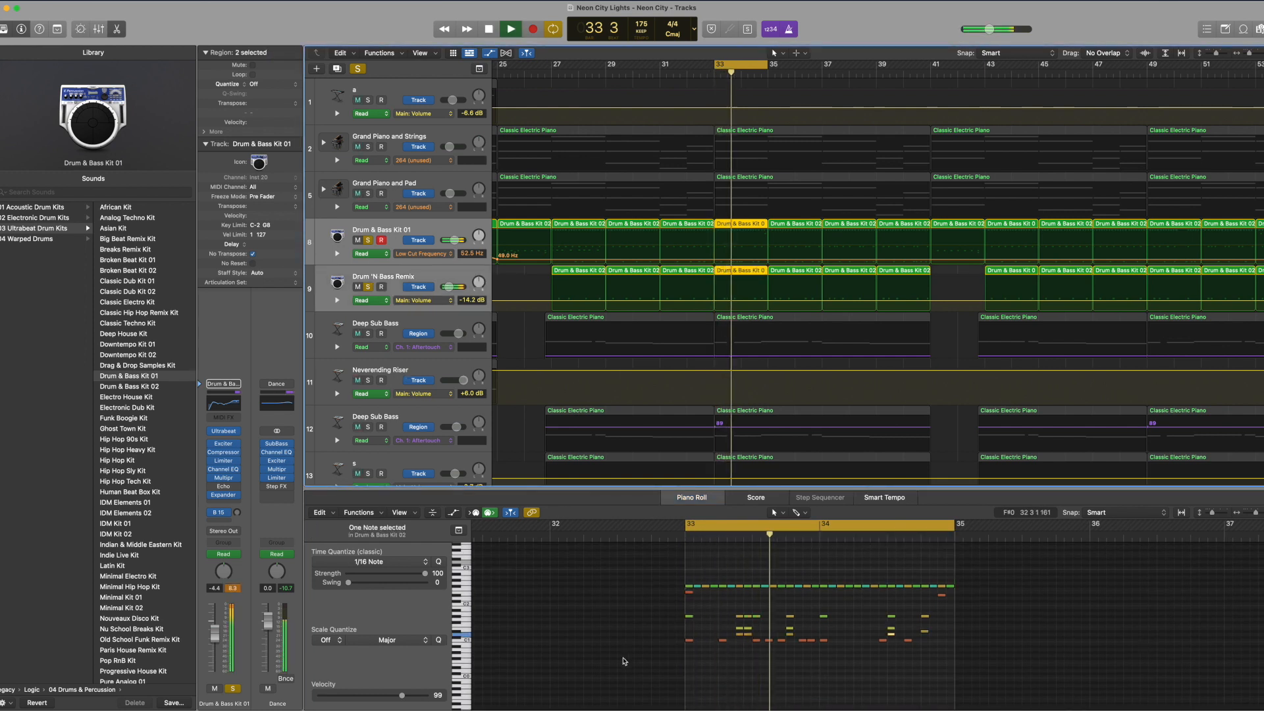
pyautogui.press('space')
# Step: Toggle the solos of Drum & Bass Kit 01 and Drum 'N Bass Remix to compare them with the full mix, leaving both off
pyautogui.click(367, 285)
pyautogui.click(367, 242)
pyautogui.click(367, 241)
pyautogui.click(368, 285)
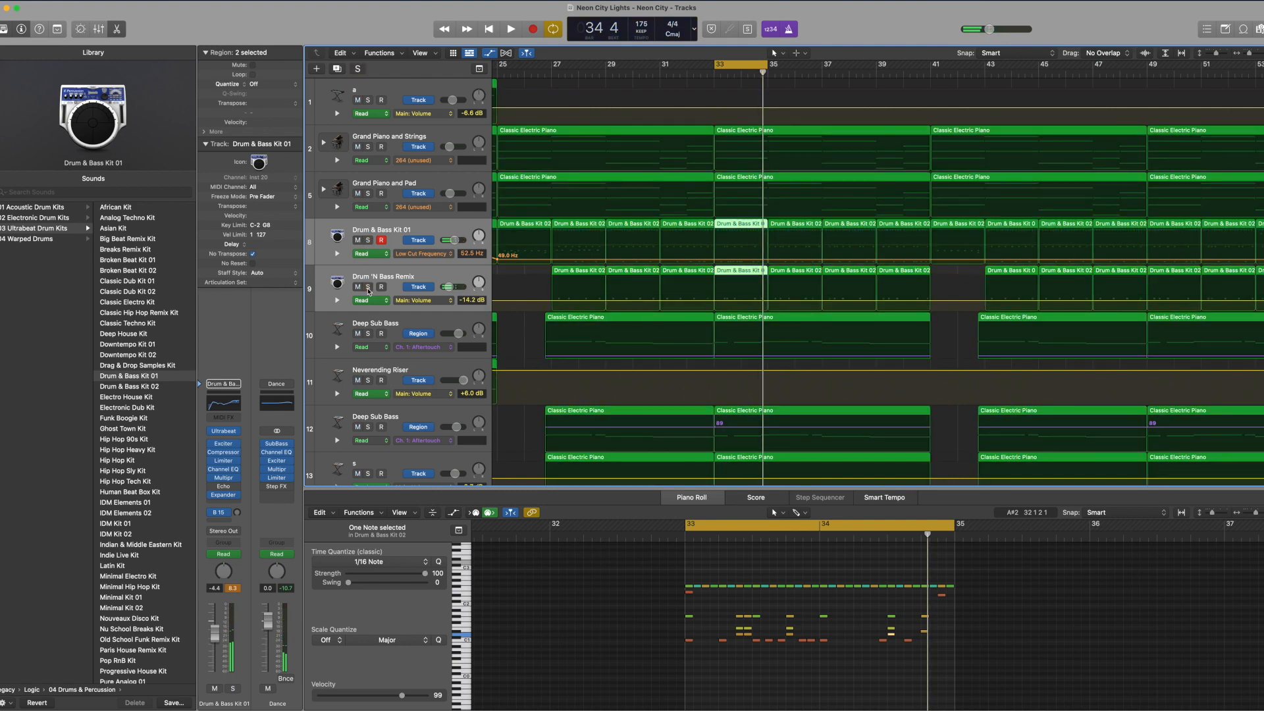
pyautogui.click(368, 286)
pyautogui.click(367, 241)
pyautogui.click(367, 286)
pyautogui.click(368, 242)
pyautogui.press('space')
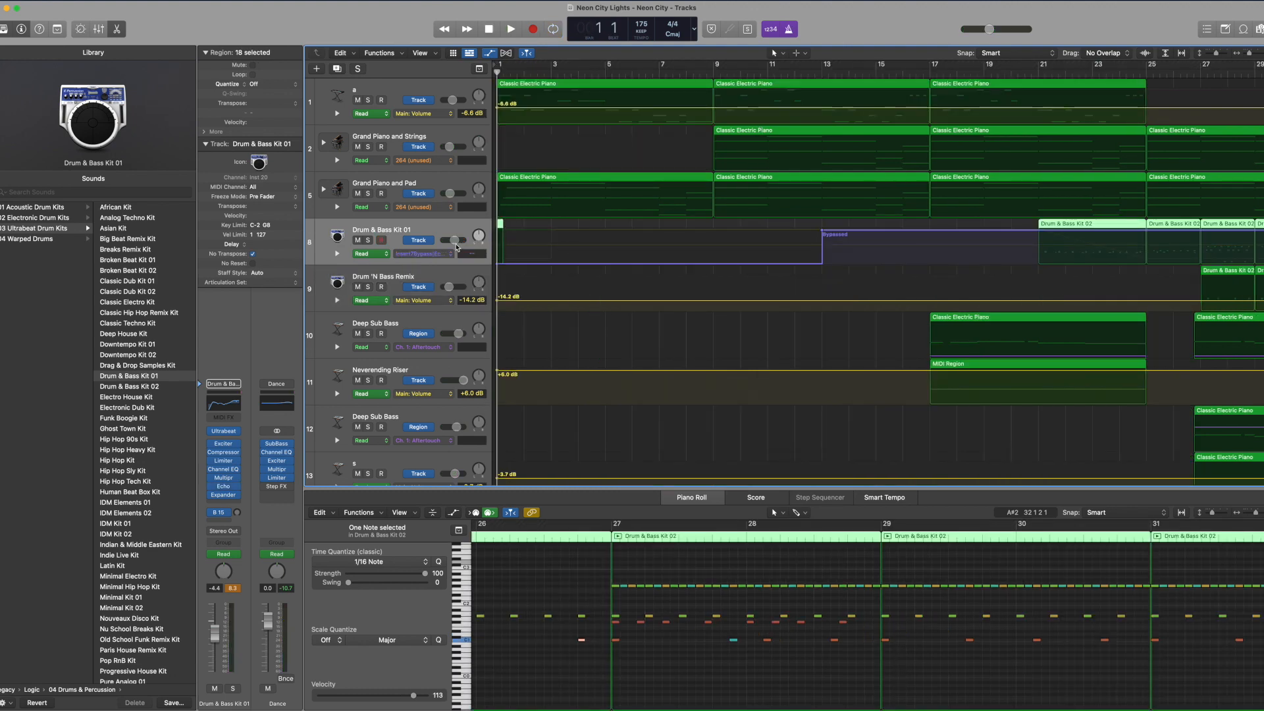
# Step: Return to bar 1 and audition the opening hit of Drum & Bass Kit 01 soloed, turning its solo off again
pyautogui.hscroll(-3, 553, 259)
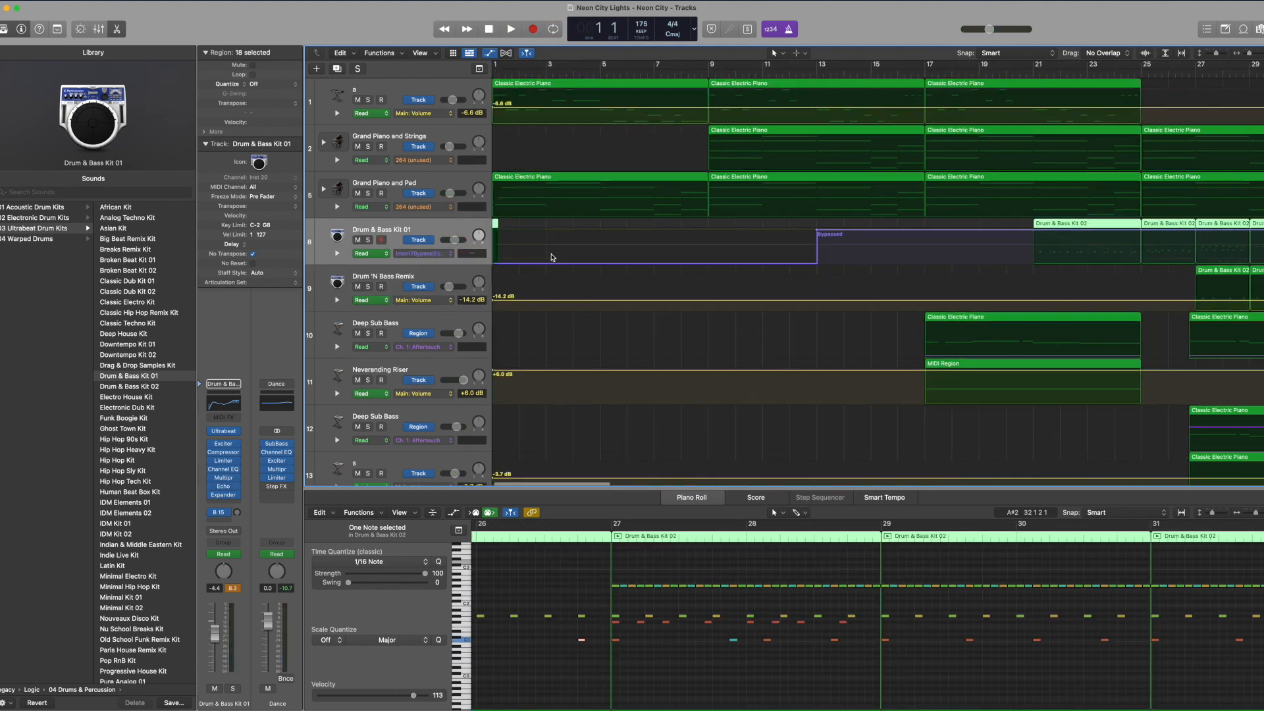
pyautogui.press('Return')
pyautogui.click(368, 240)
pyautogui.press('space')
pyautogui.press('space')
pyautogui.click(368, 241)
# Step: Place the playhead at bar 27 and play the soloed Drum & Bass Kit 01 track
pyautogui.hscroll(10, 708, 271)
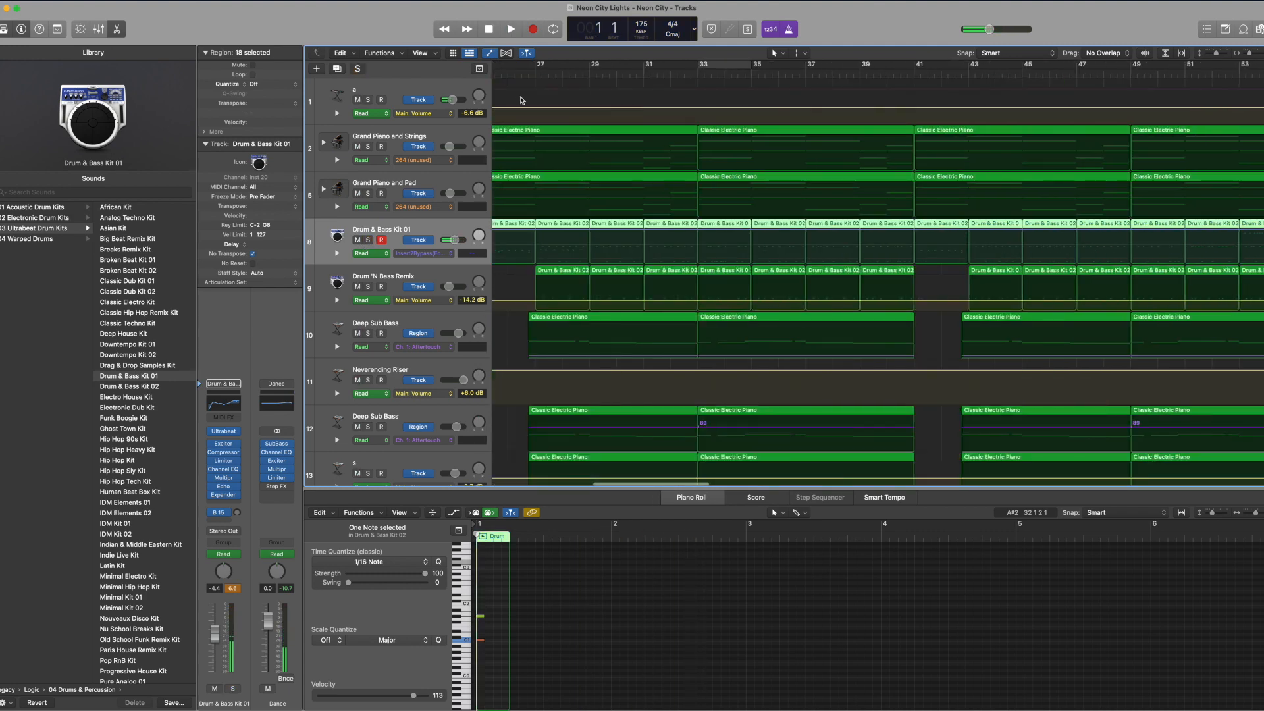
pyautogui.click(523, 69)
pyautogui.hscroll(-5, 544, 255)
pyautogui.hscroll(-5, 544, 255)
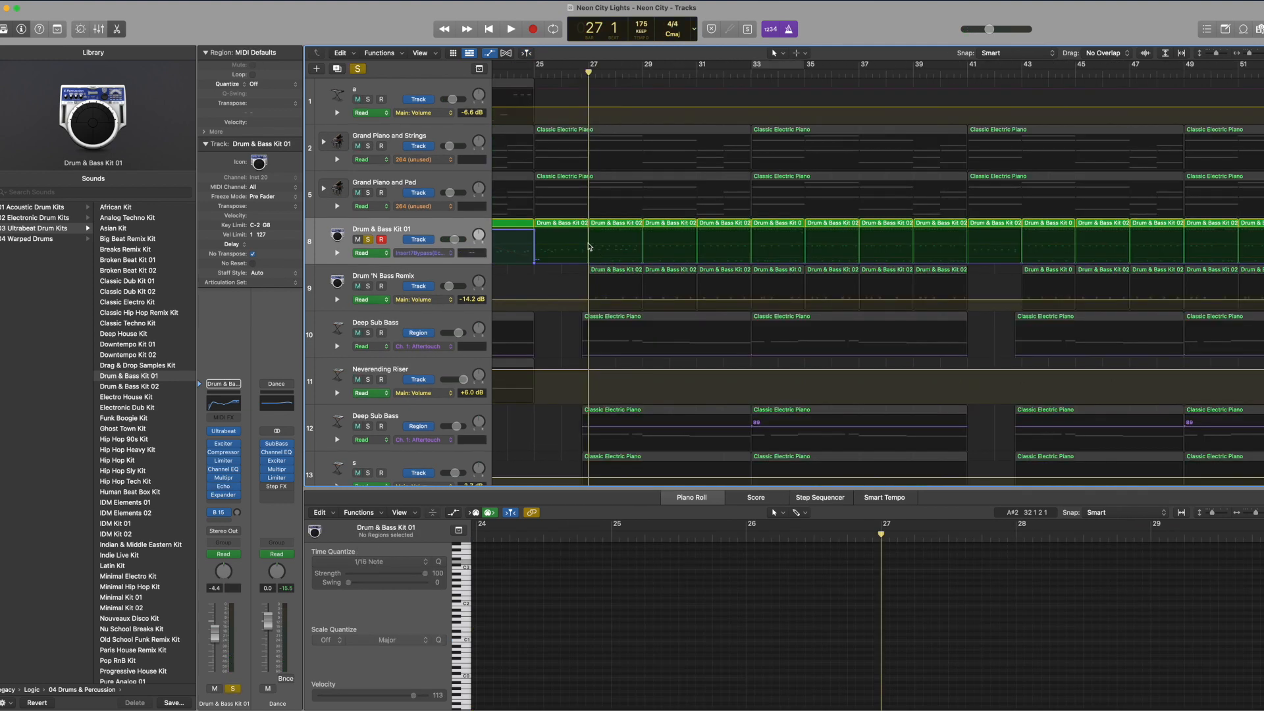
pyautogui.press('space')
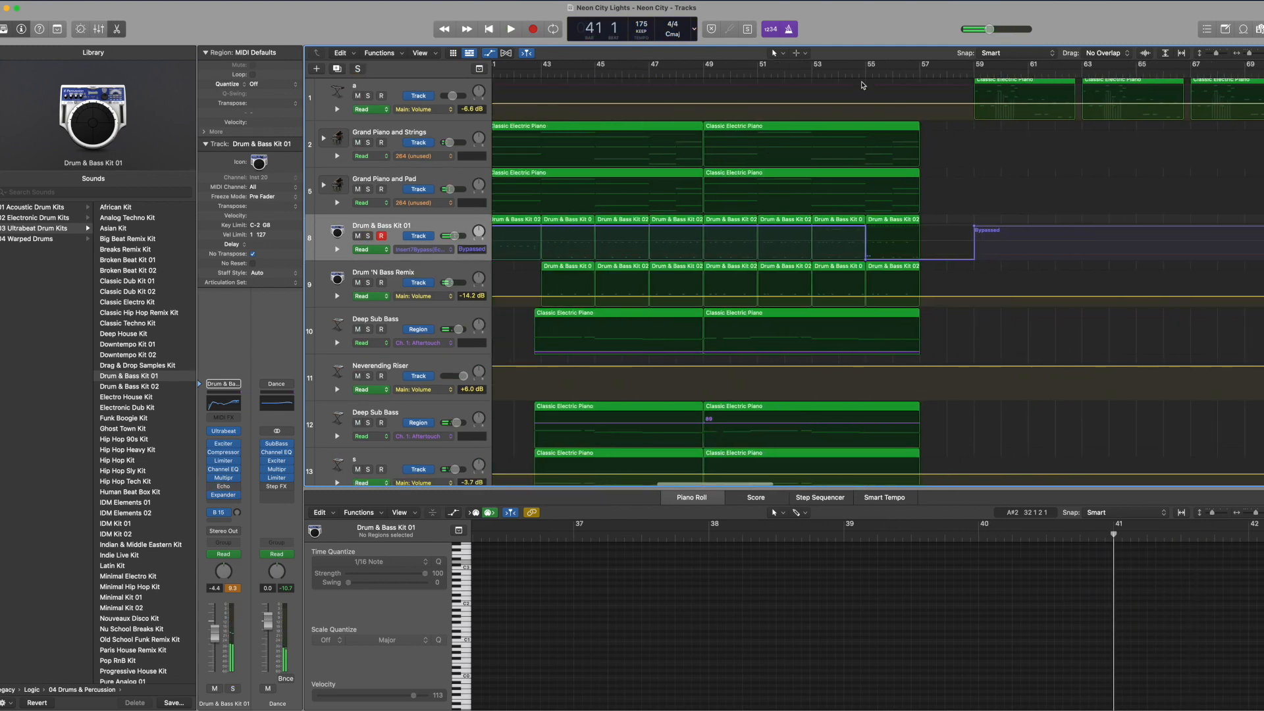
pyautogui.click(863, 85)
pyautogui.press('space')
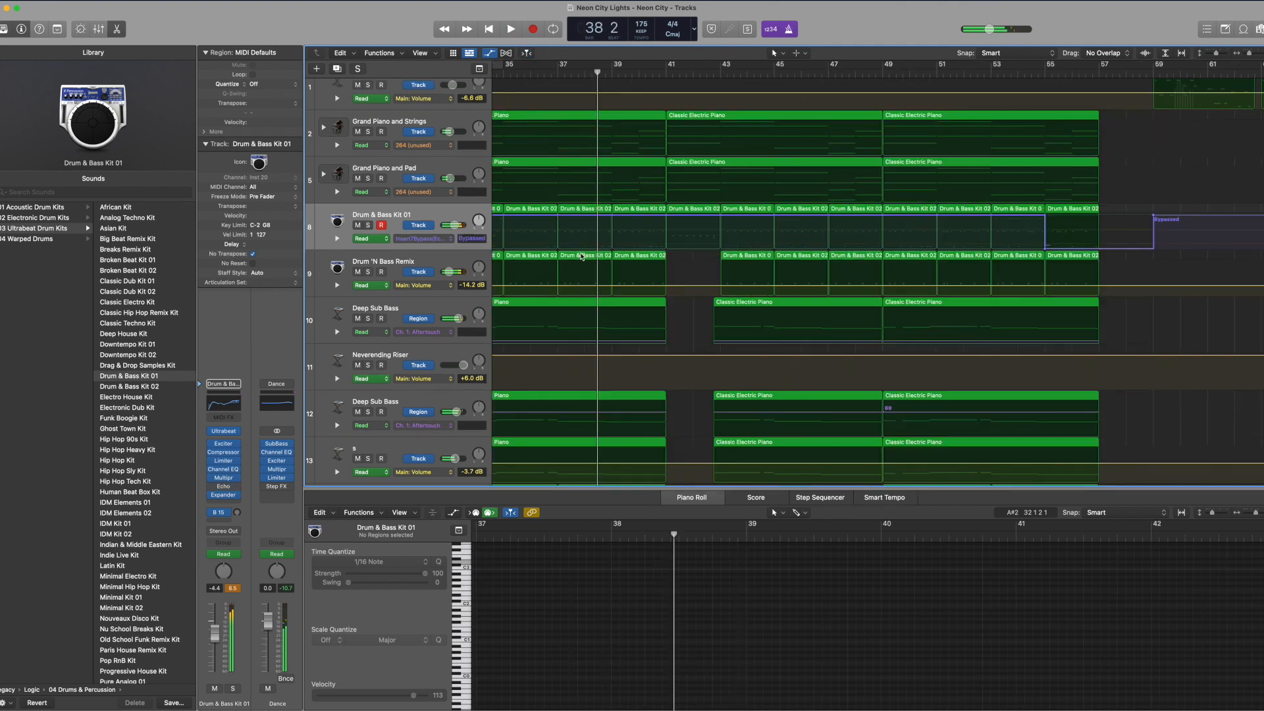
# Step: Examine the combined notes of both drum tracks' regions at bar 37 and at bar 39
pyautogui.click(583, 270)
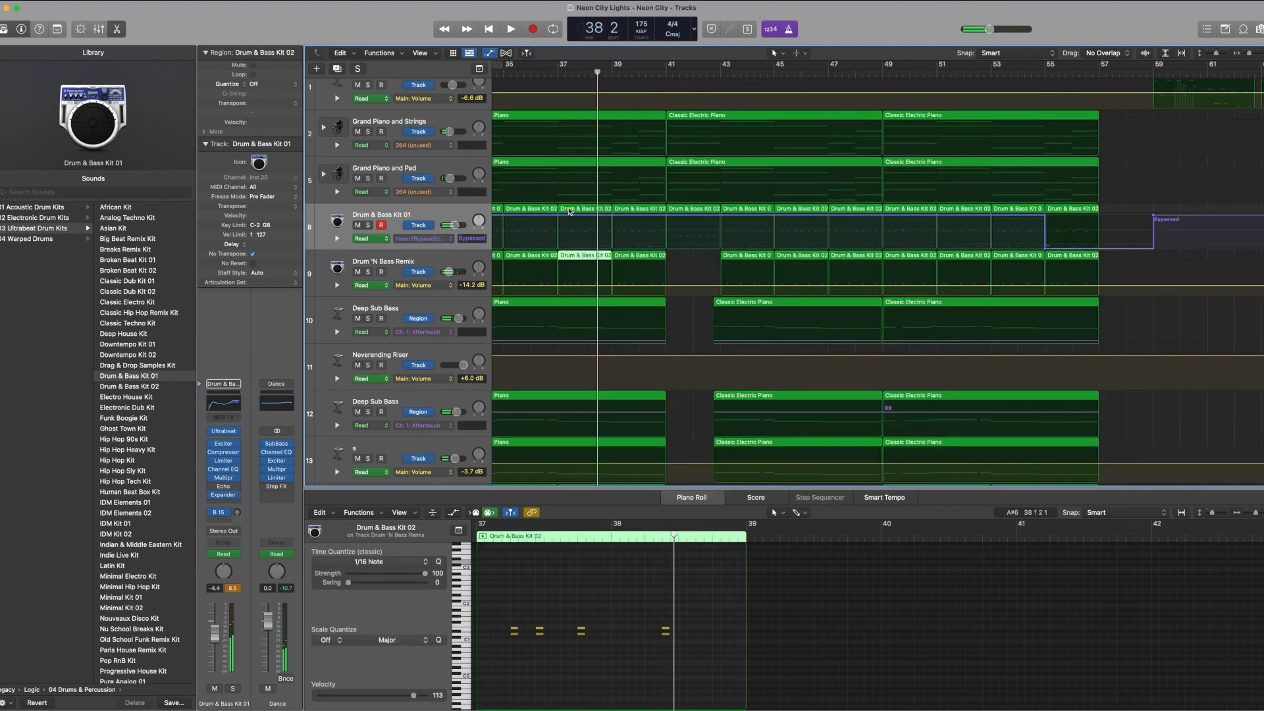
pyautogui.click(579, 225)
pyautogui.keyDown('shift'); pyautogui.click(591, 255); pyautogui.keyUp('shift')
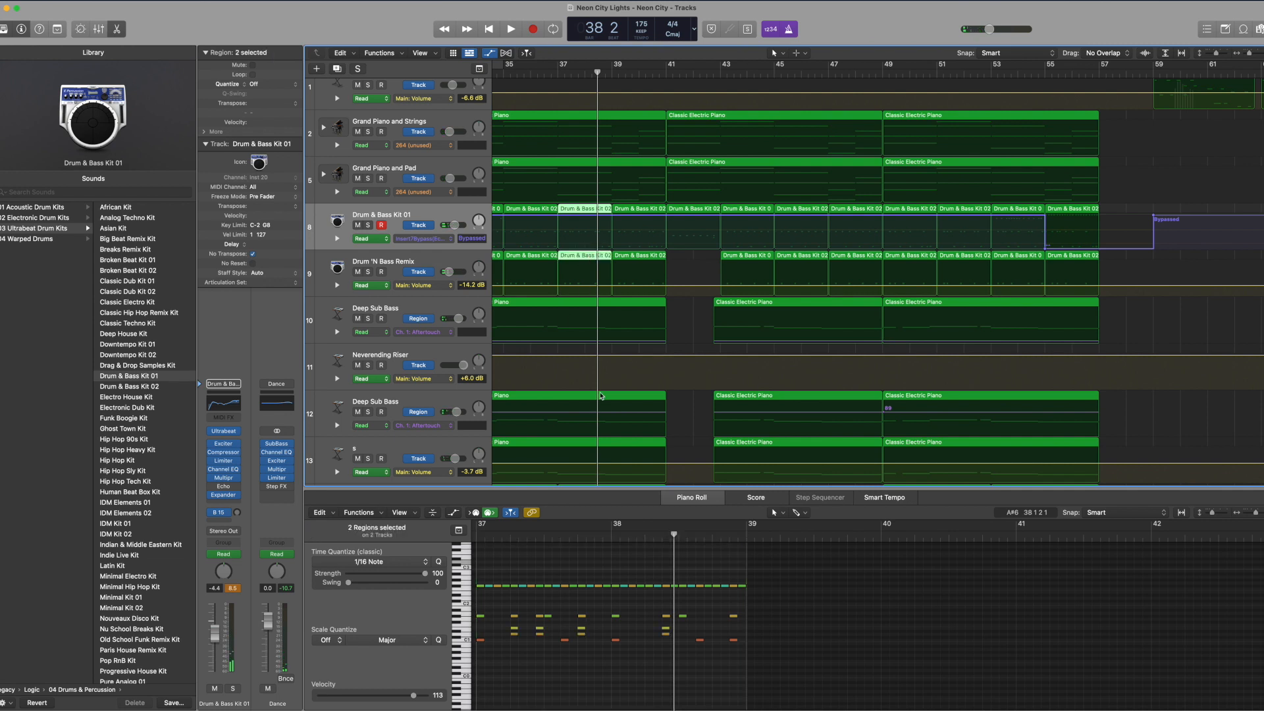
pyautogui.click(637, 245)
pyautogui.keyDown('shift'); pyautogui.click(640, 260); pyautogui.keyUp('shift')
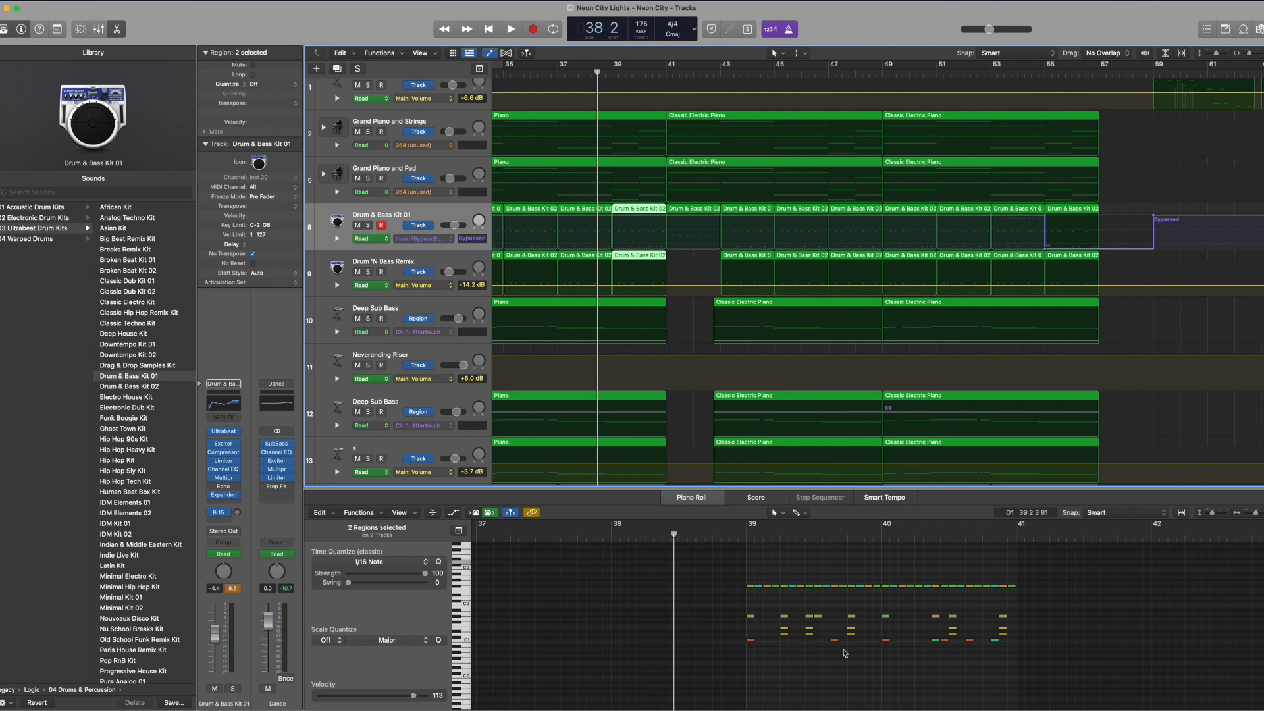
# Step: Examine the combined notes of both drum tracks' regions at bar 35 and place the playhead there
pyautogui.click(534, 210)
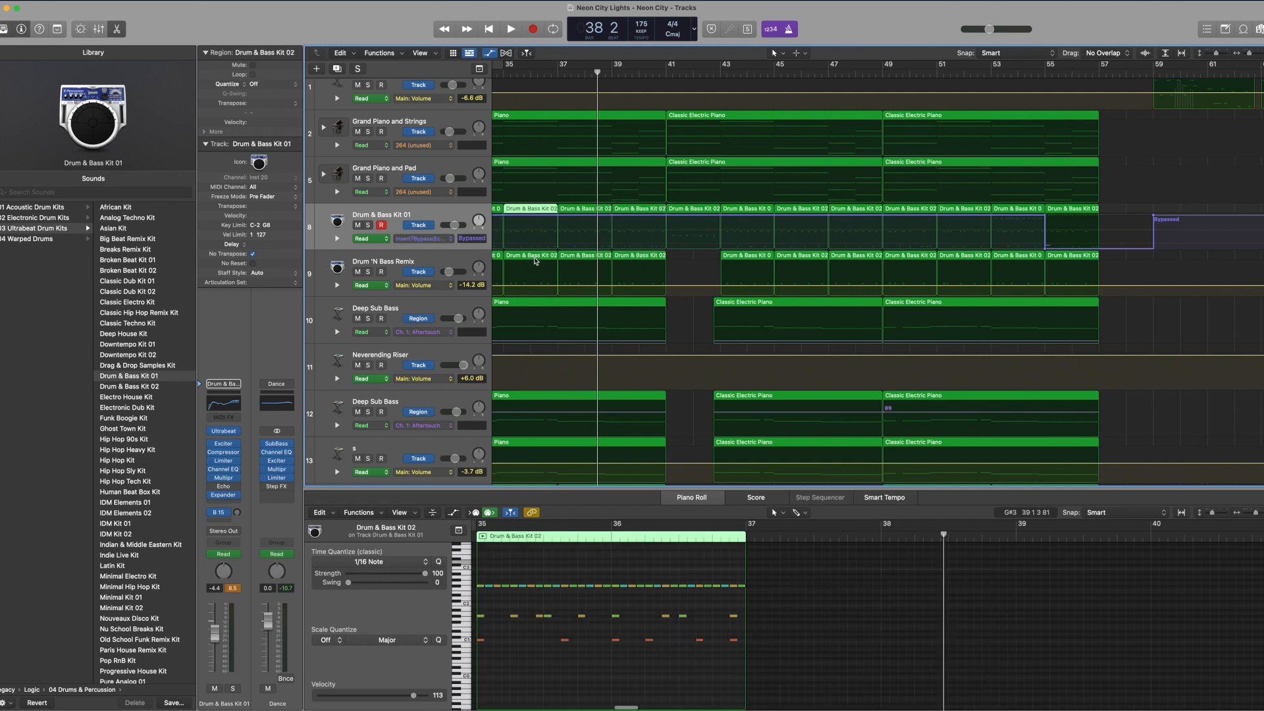
pyautogui.keyDown('shift'); pyautogui.click(535, 258); pyautogui.keyUp('shift')
pyautogui.click(492, 539)
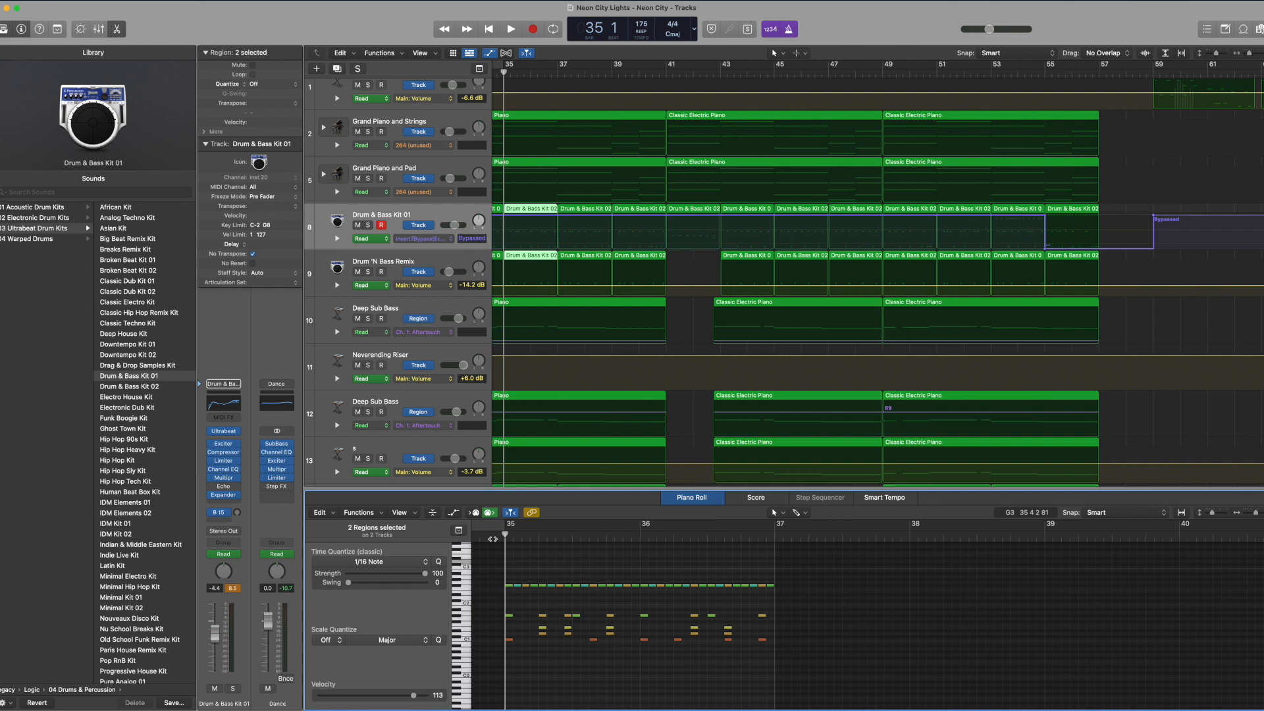
# Step: Play the full mix around bar 46 while viewing the lower tracks and the next section, and stop playback
pyautogui.scroll(-15, 1001, 225)
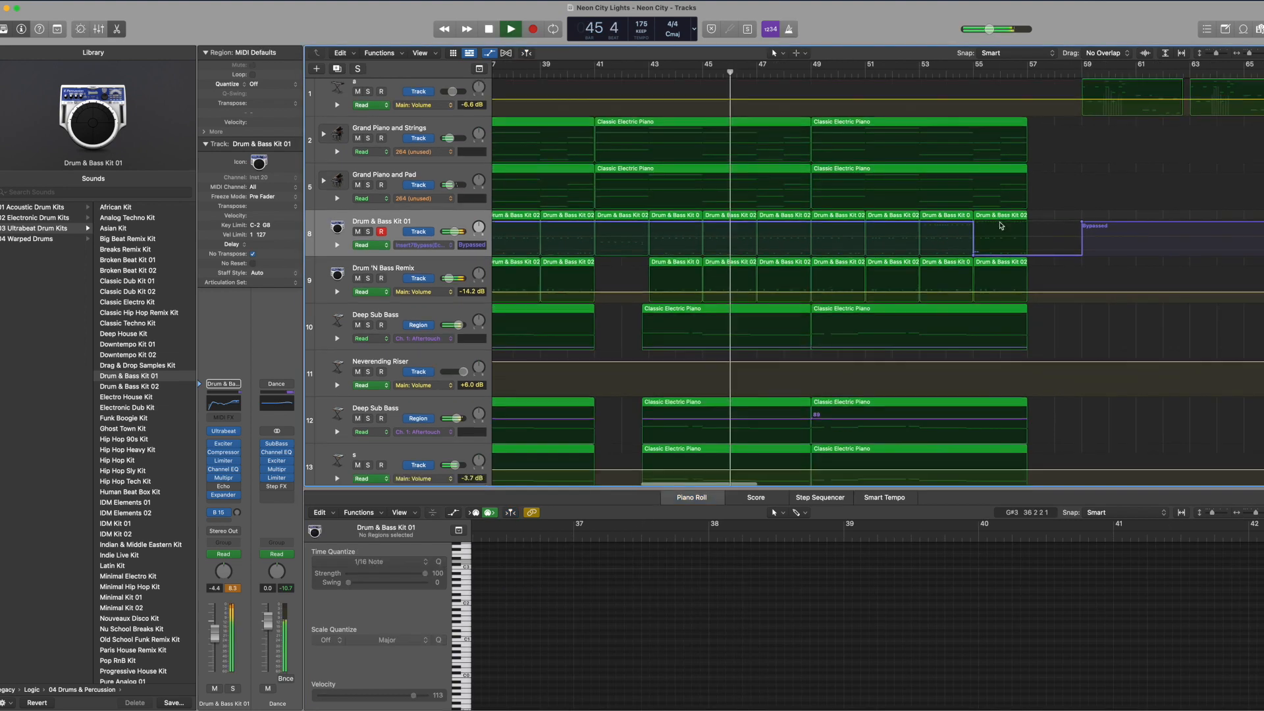
pyautogui.hscroll(5, 1001, 225)
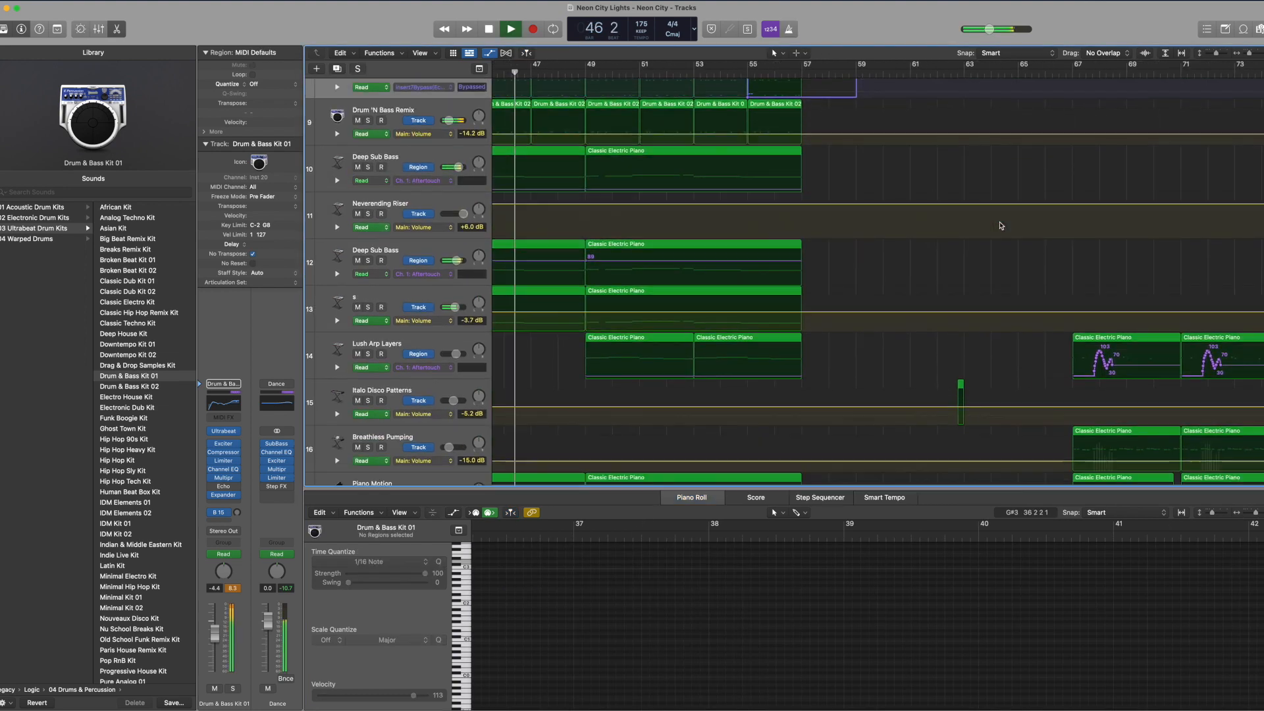
pyautogui.press('space')
# Step: Step through the Drum & Bass Kit 01 regions and place the playhead at bar 13, ahead of the Beat Machine region
pyautogui.scroll(-10, 1001, 226)
pyautogui.press('Right')
pyautogui.press('Right')
pyautogui.press('Right')
pyautogui.press('Right')
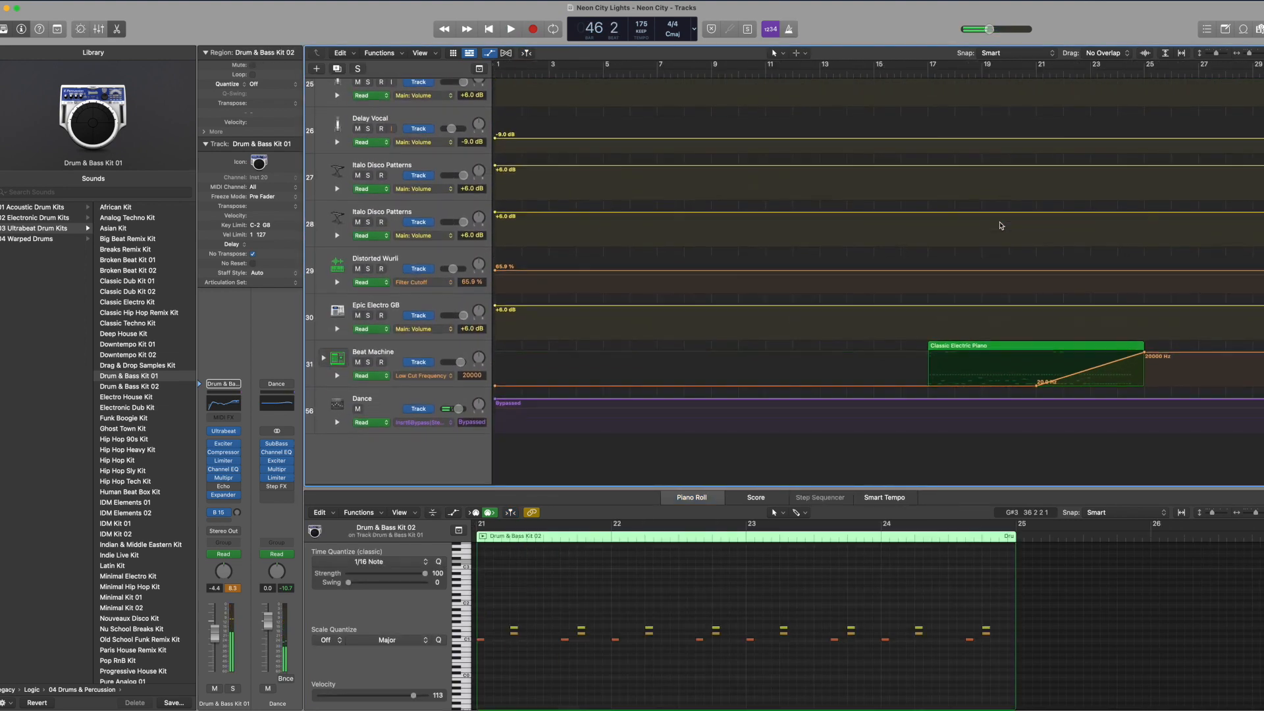
pyautogui.press('Right')
pyautogui.press('Right')
pyautogui.press('Right')
pyautogui.press('Right')
pyautogui.click(555, 76)
pyautogui.click(566, 76)
pyautogui.click(566, 76)
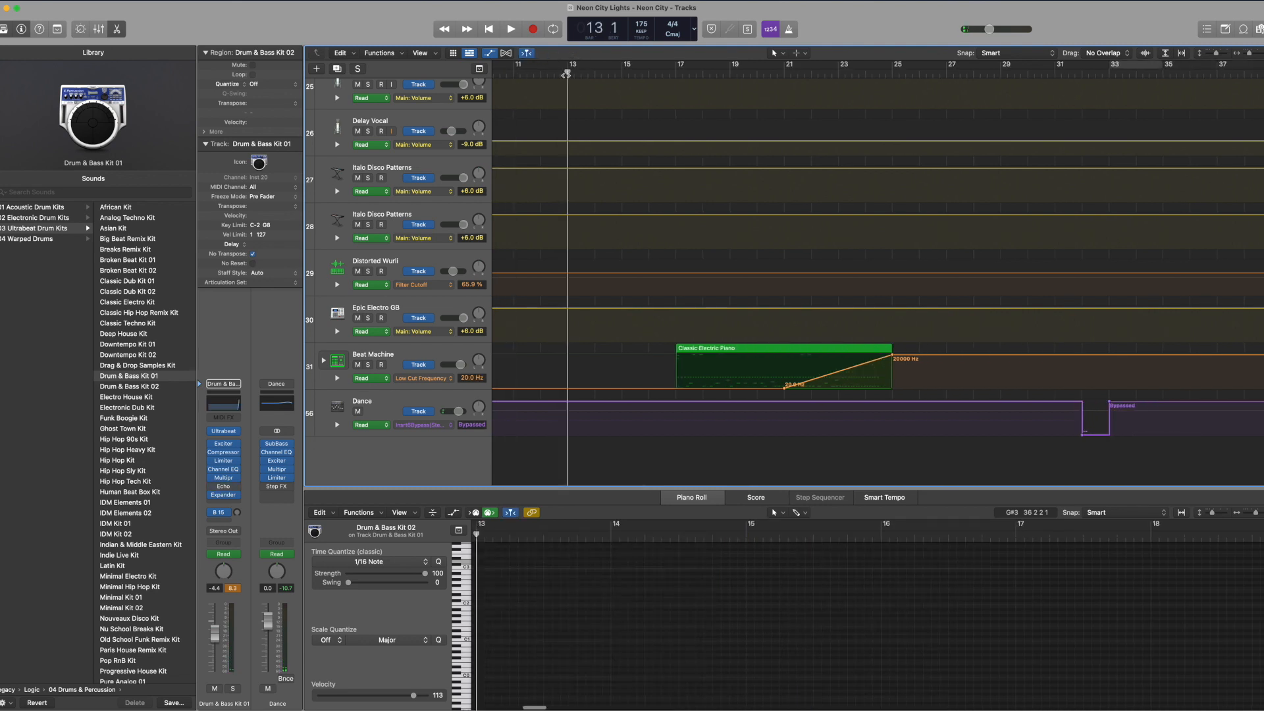